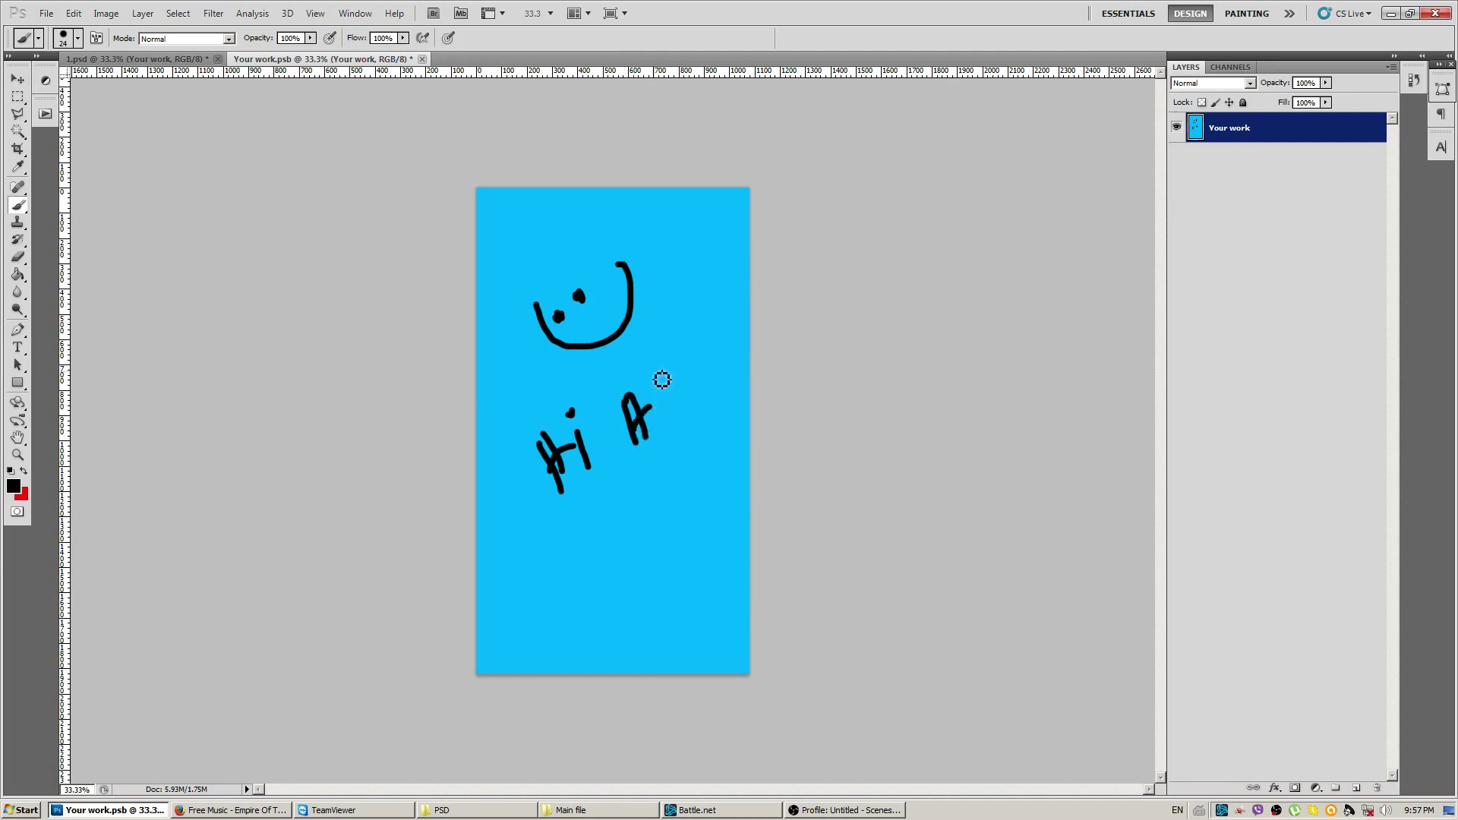
Finish the handwritten "Hi All" with black brush strokes and paint two small sideways smileys below it.
left_click_drag(681, 368, 688, 420)
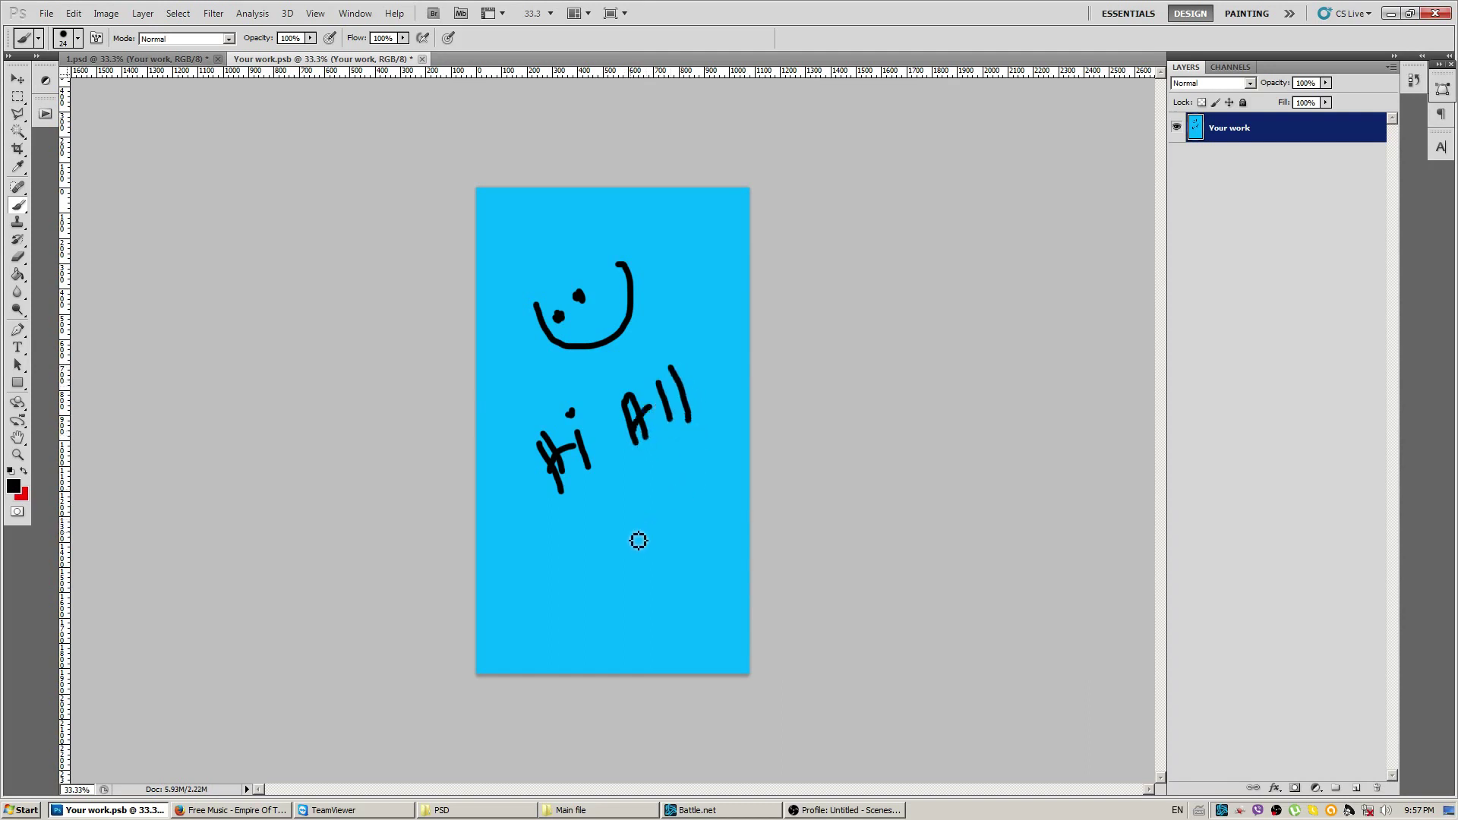
left_click(626, 546)
left_click_drag(622, 524, 636, 550)
left_click(655, 533)
left_click(644, 508)
left_click_drag(648, 489, 674, 543)
key("ctrl+alt+z")
key("ctrl+alt+z")
left_click(653, 522)
left_click_drag(648, 494, 662, 532)
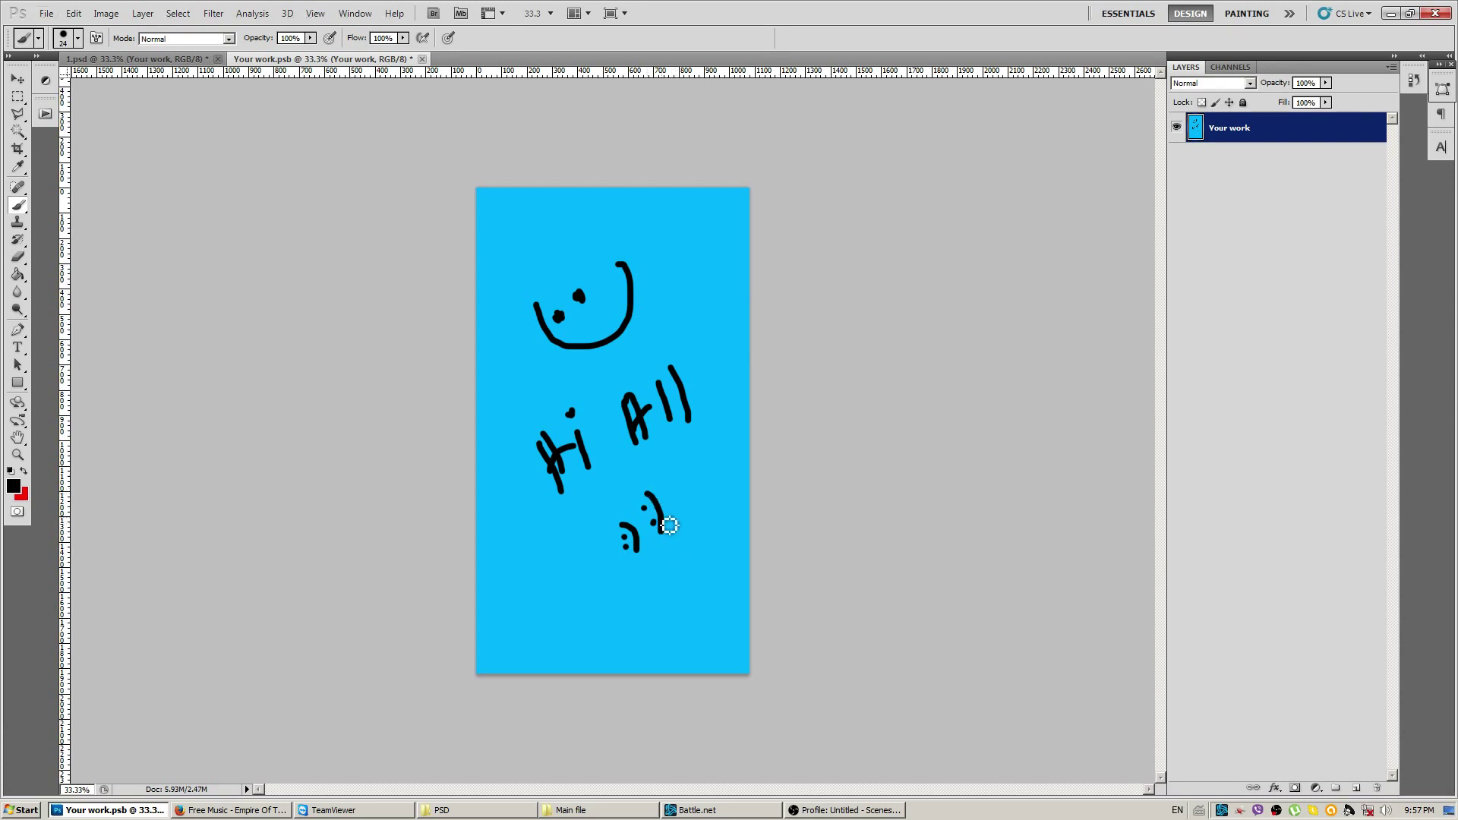
Save and close the Your work smart object file, and expand layer group 1 in 1.psd.
key("ctrl+s")
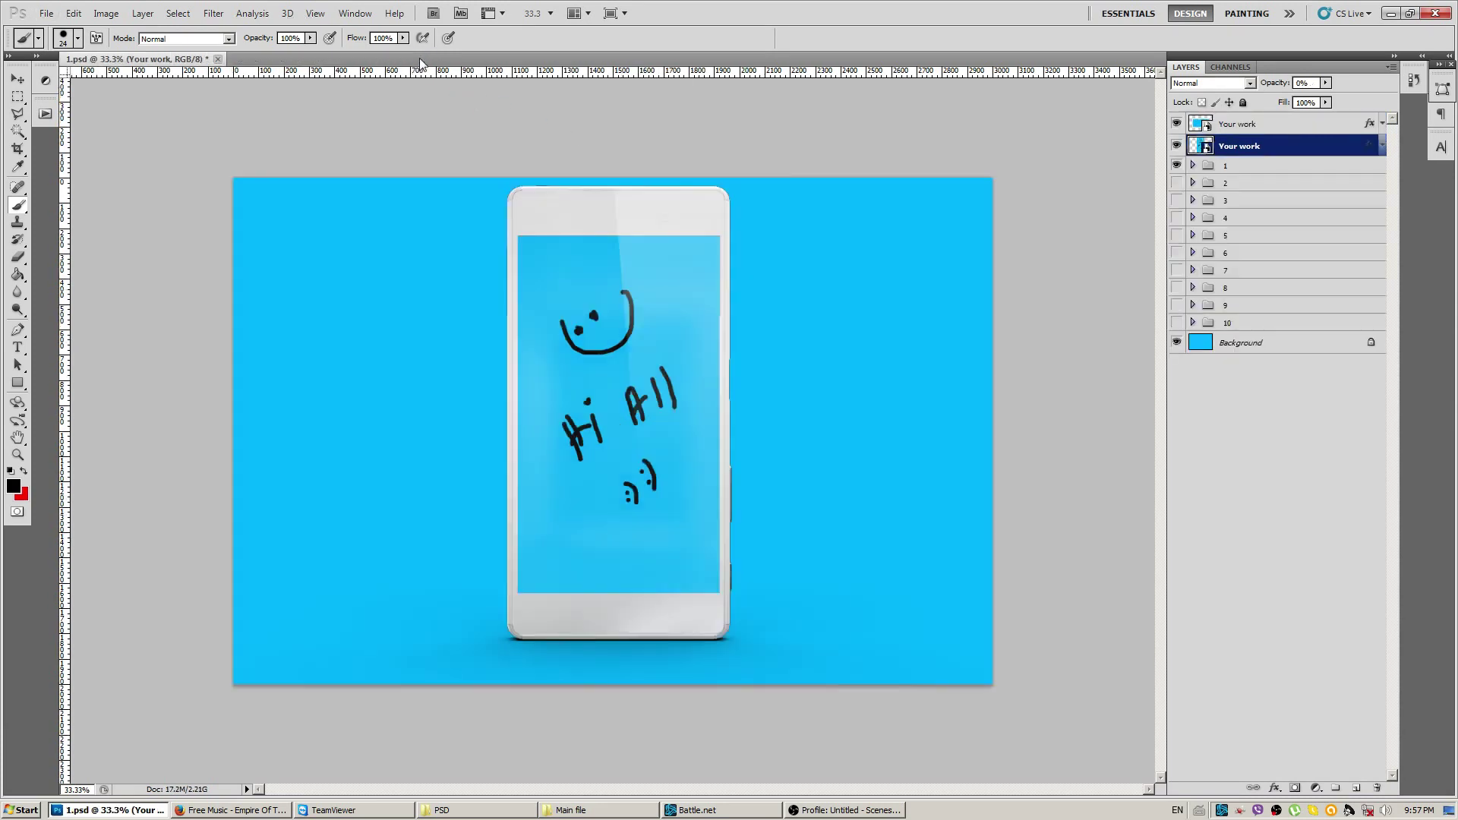
left_click(421, 58)
left_click(1249, 170)
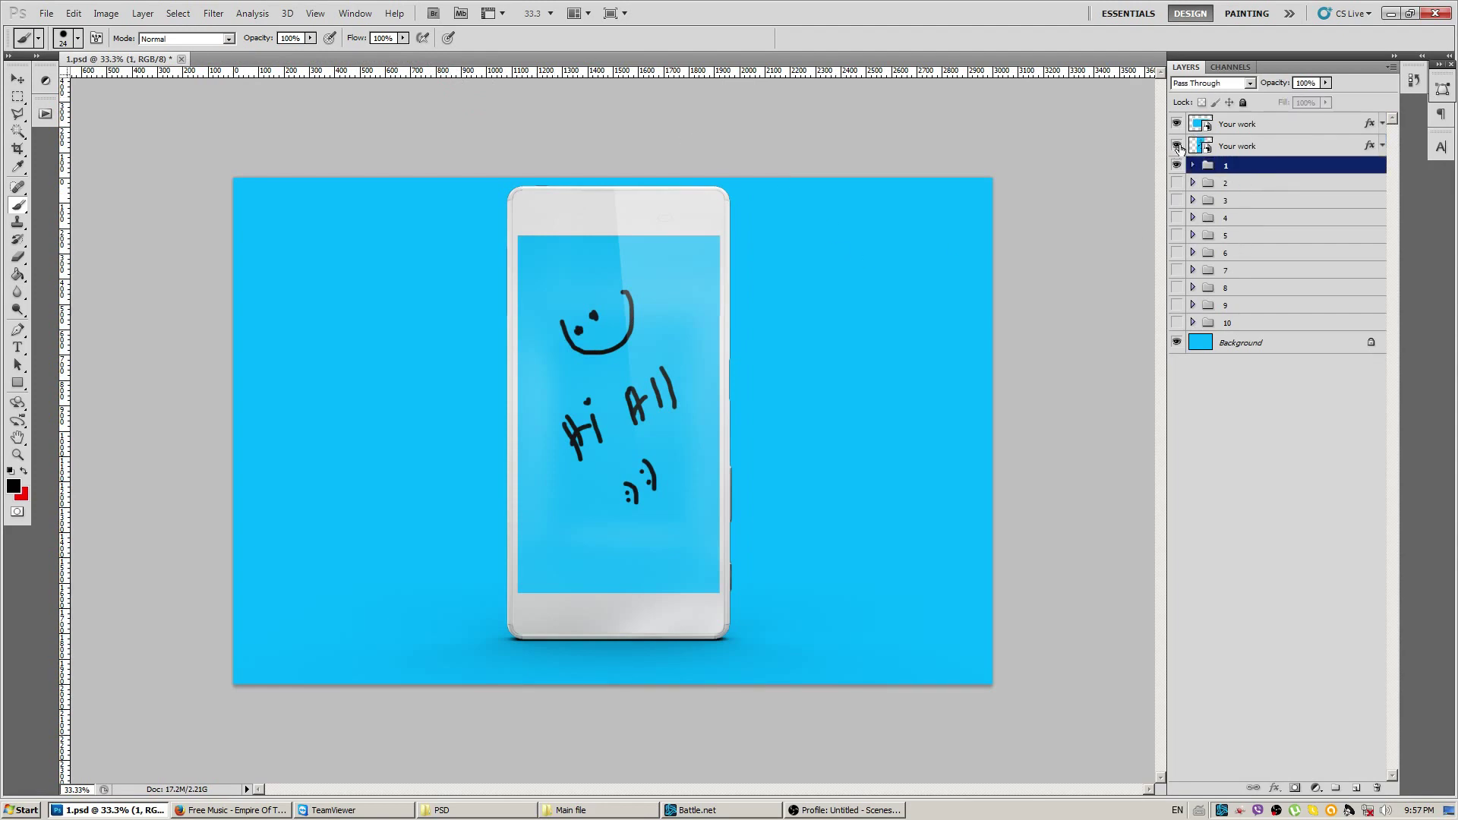
left_click(1191, 165)
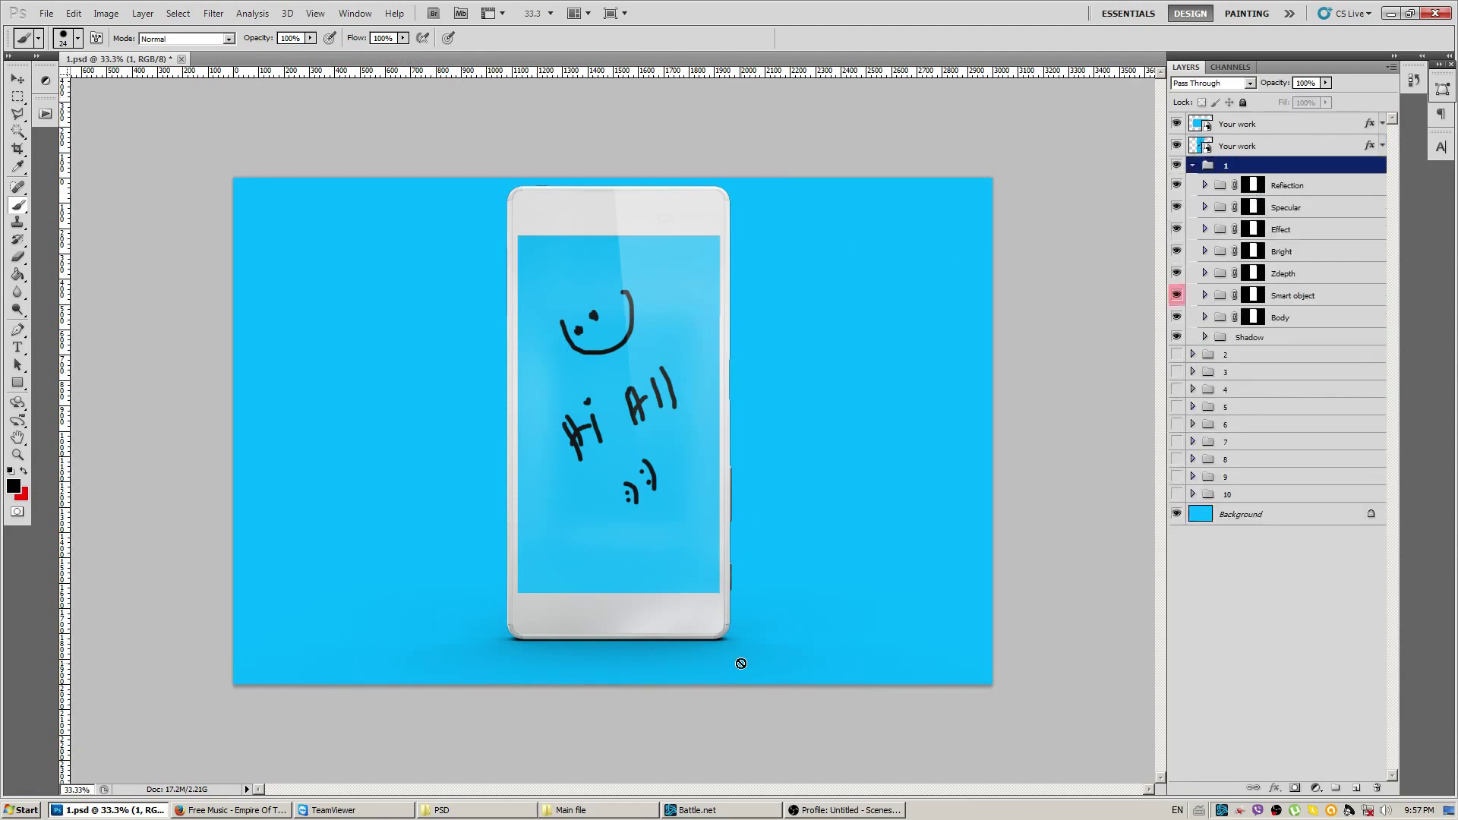
left_click(259, 811)
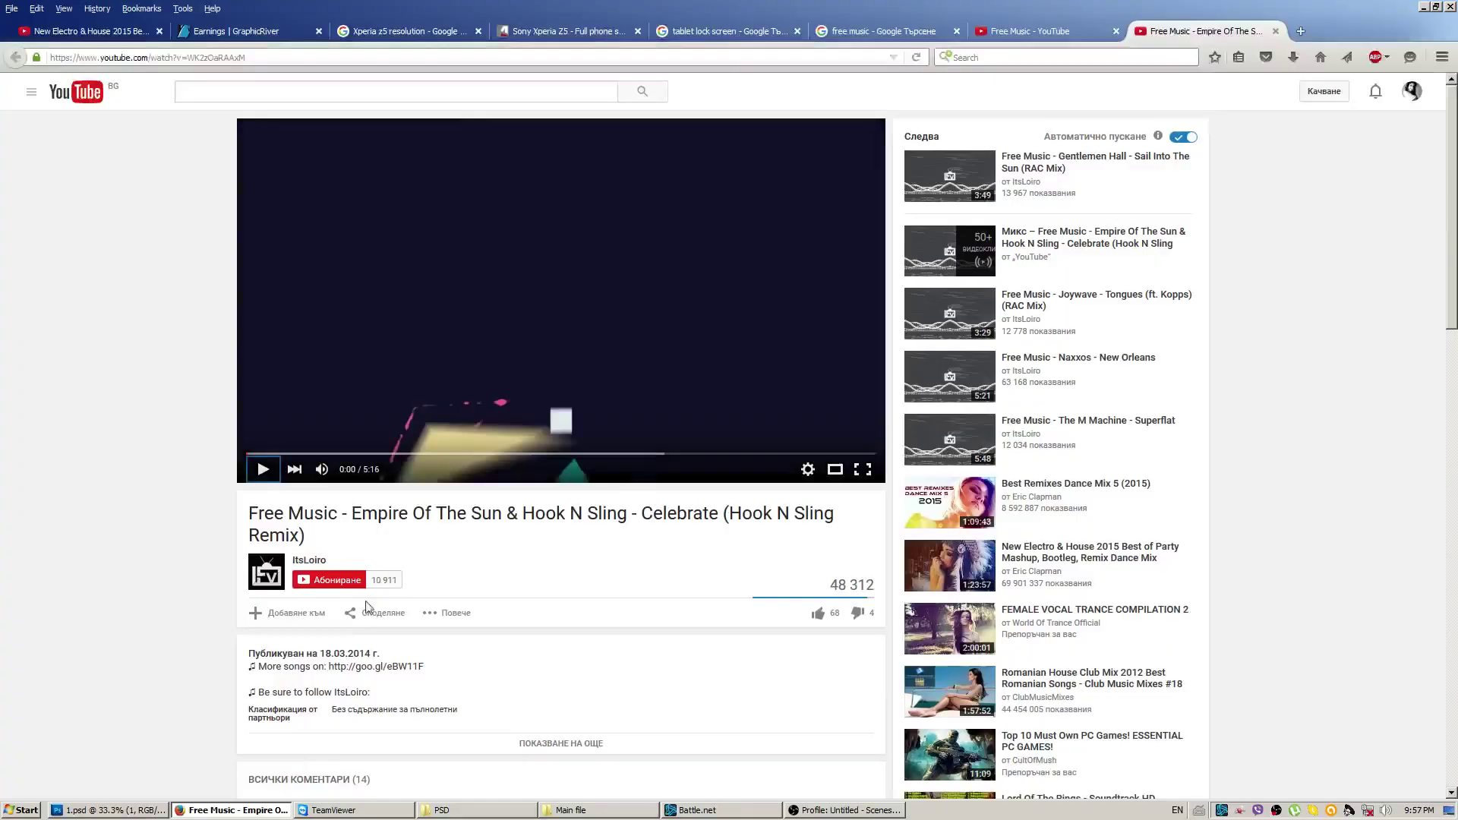
left_click(259, 811)
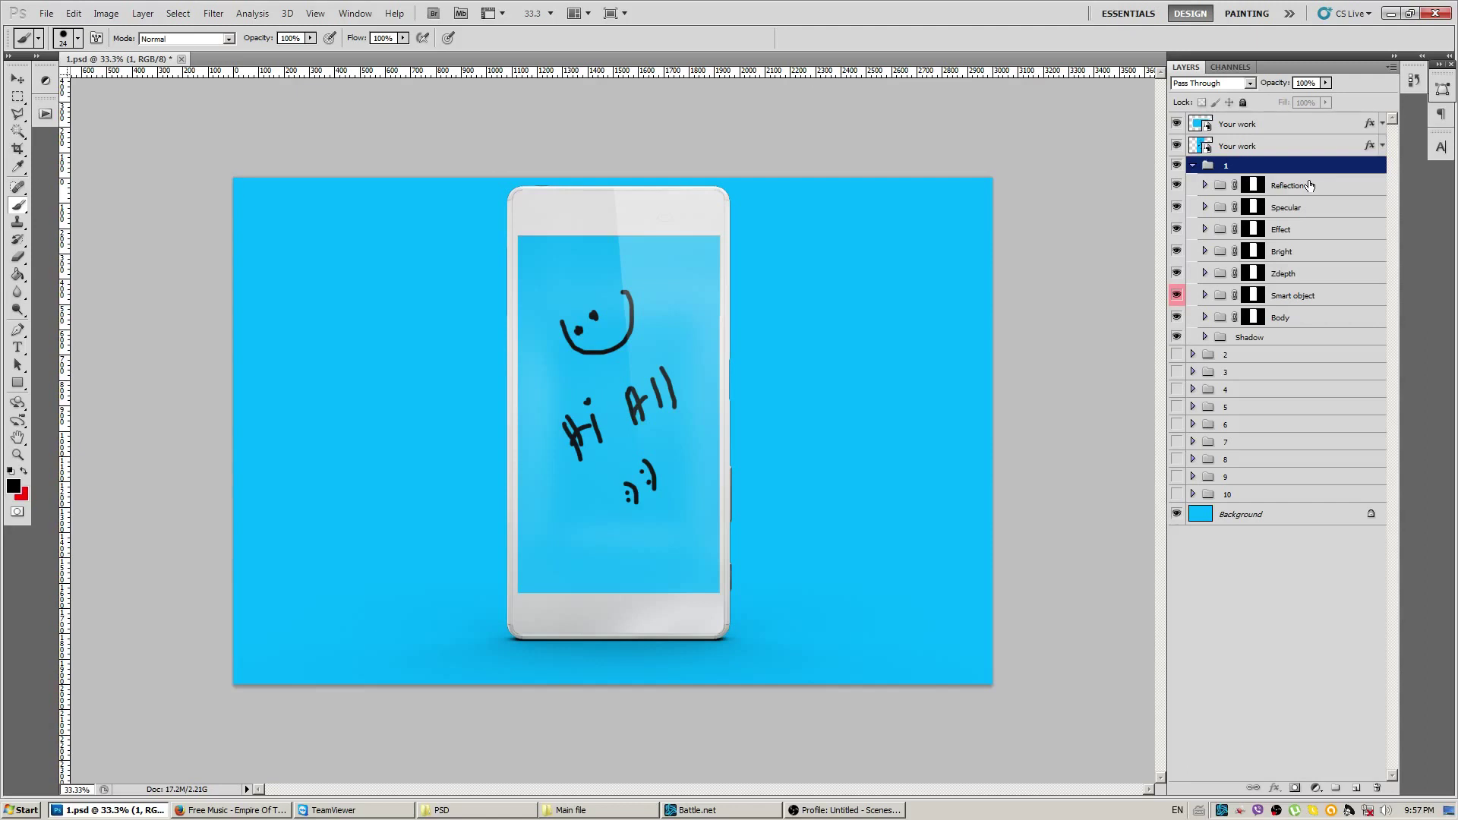
Expand the Reflection group and toggle the visibility of its layers to examine the glare on the phone.
left_click(1310, 185)
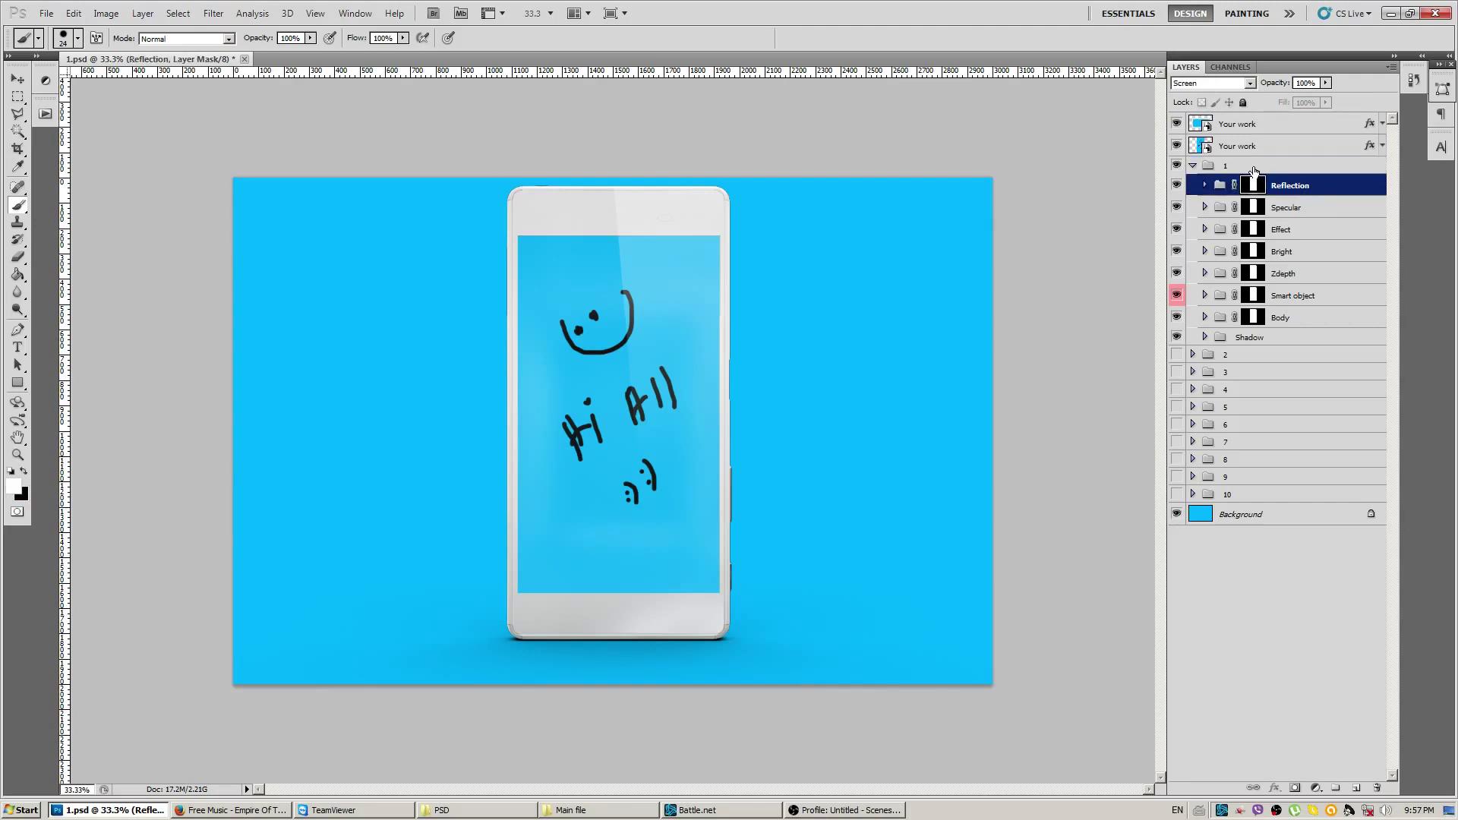
left_click(1324, 83)
left_click_drag(1325, 96, 1443, 108)
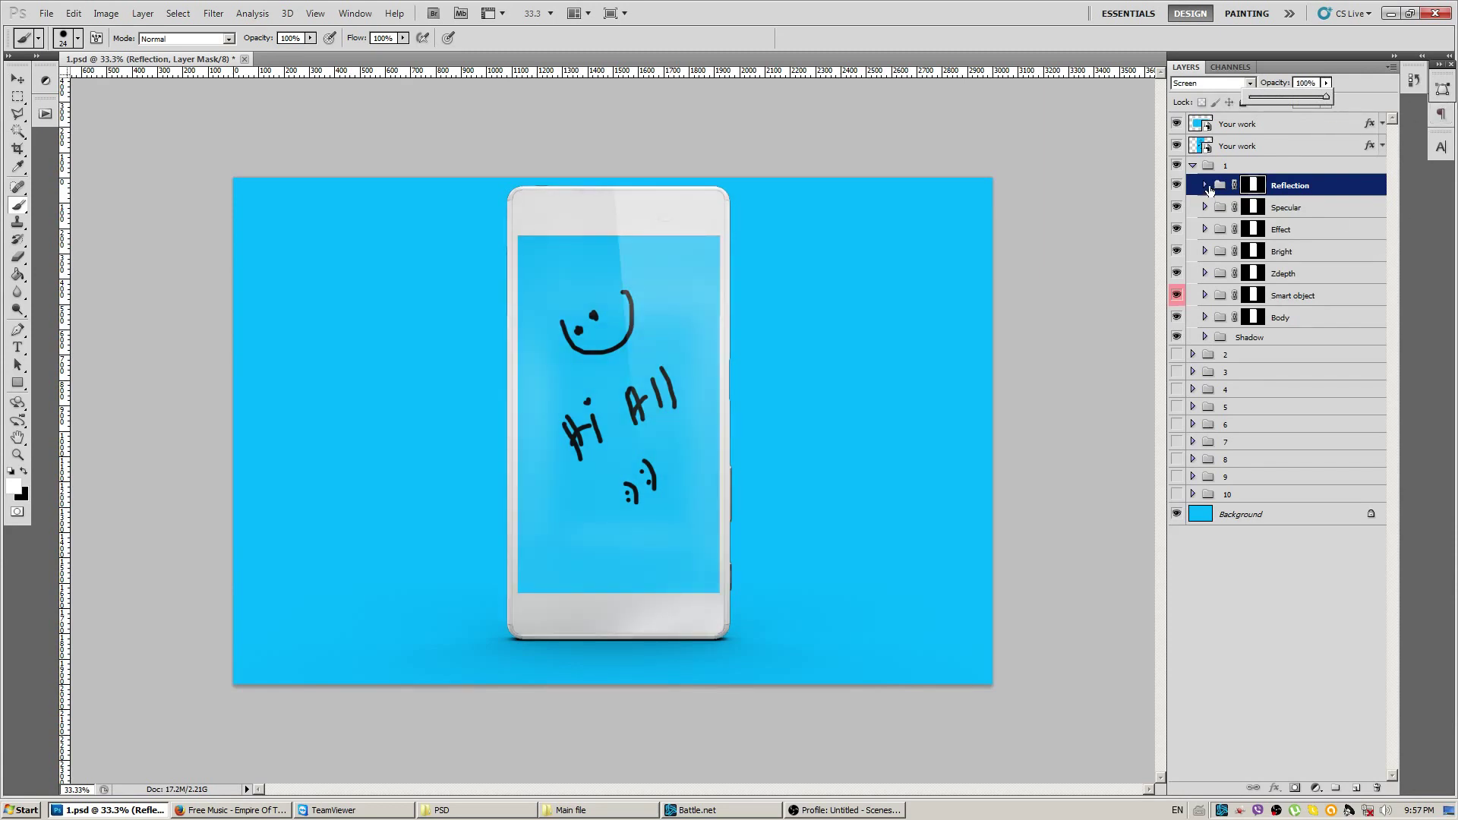
left_click(1205, 185)
left_click(1291, 209)
left_click(1176, 208)
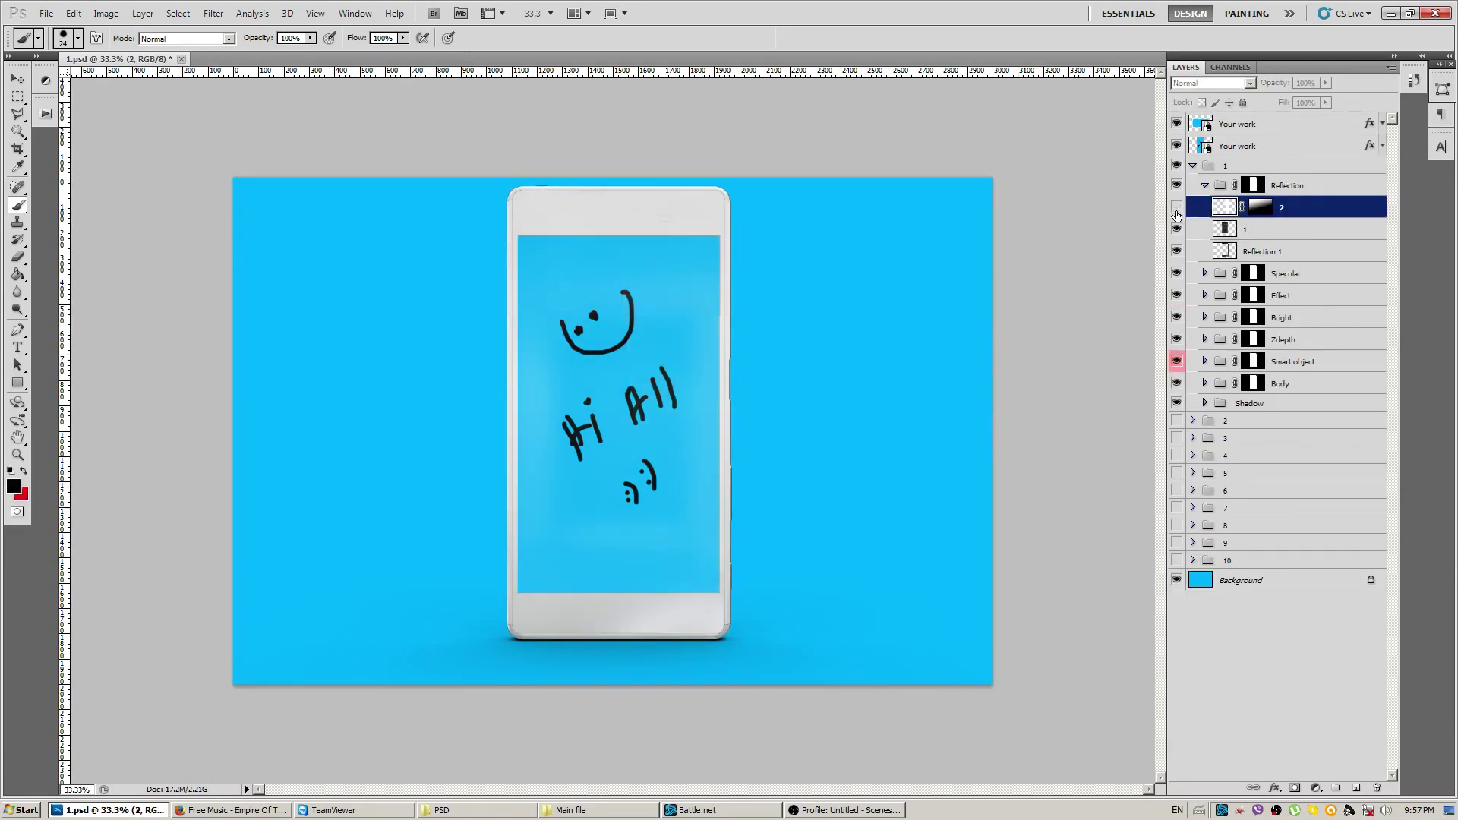
left_click(1177, 208)
left_click(1176, 229)
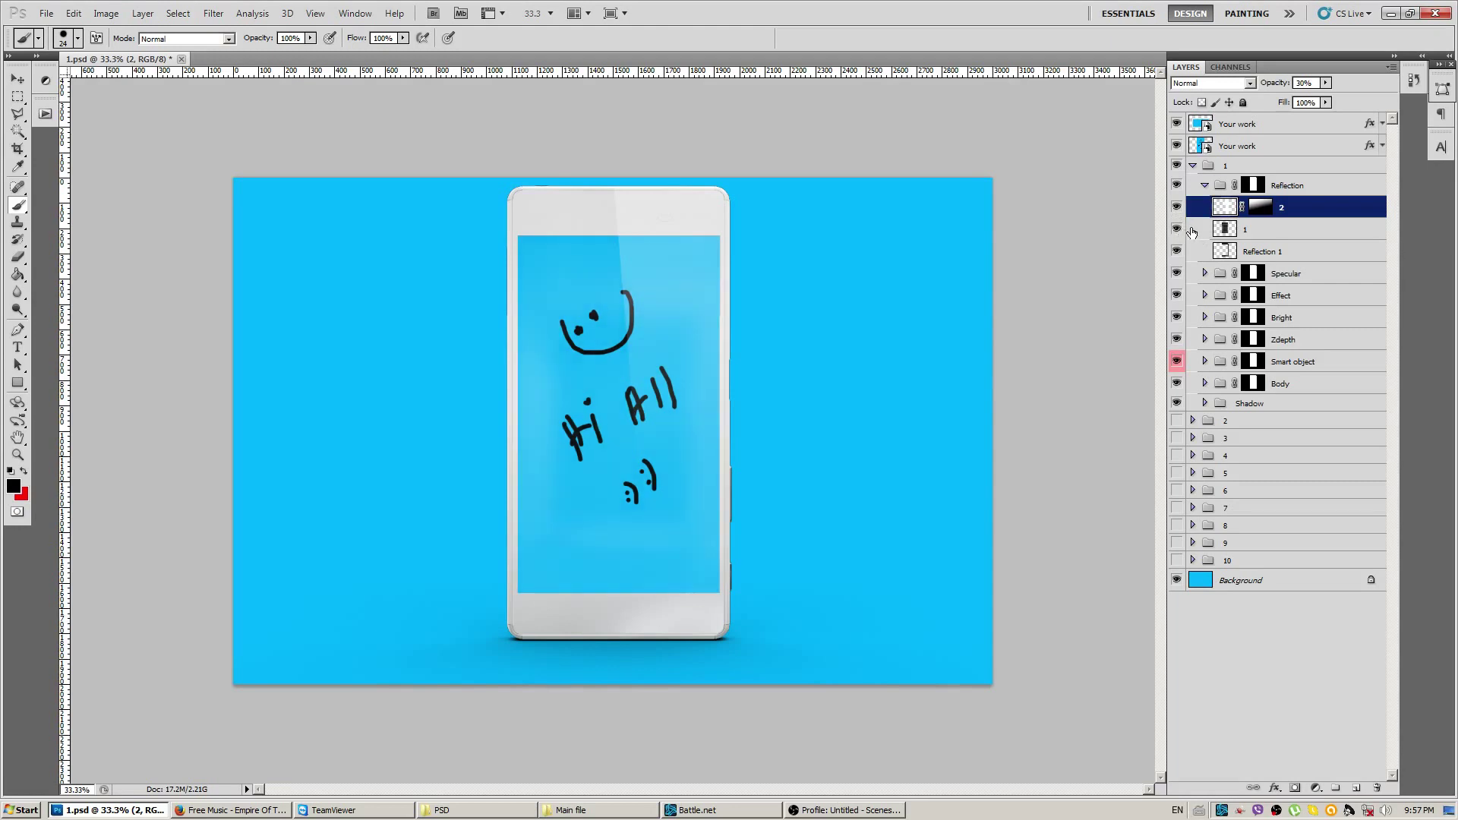
Try layer 1 of the Reflection group at 100% opacity and set its opacity to 30%.
left_click(1291, 229)
left_click(1325, 82)
left_click_drag(1325, 97, 1436, 105)
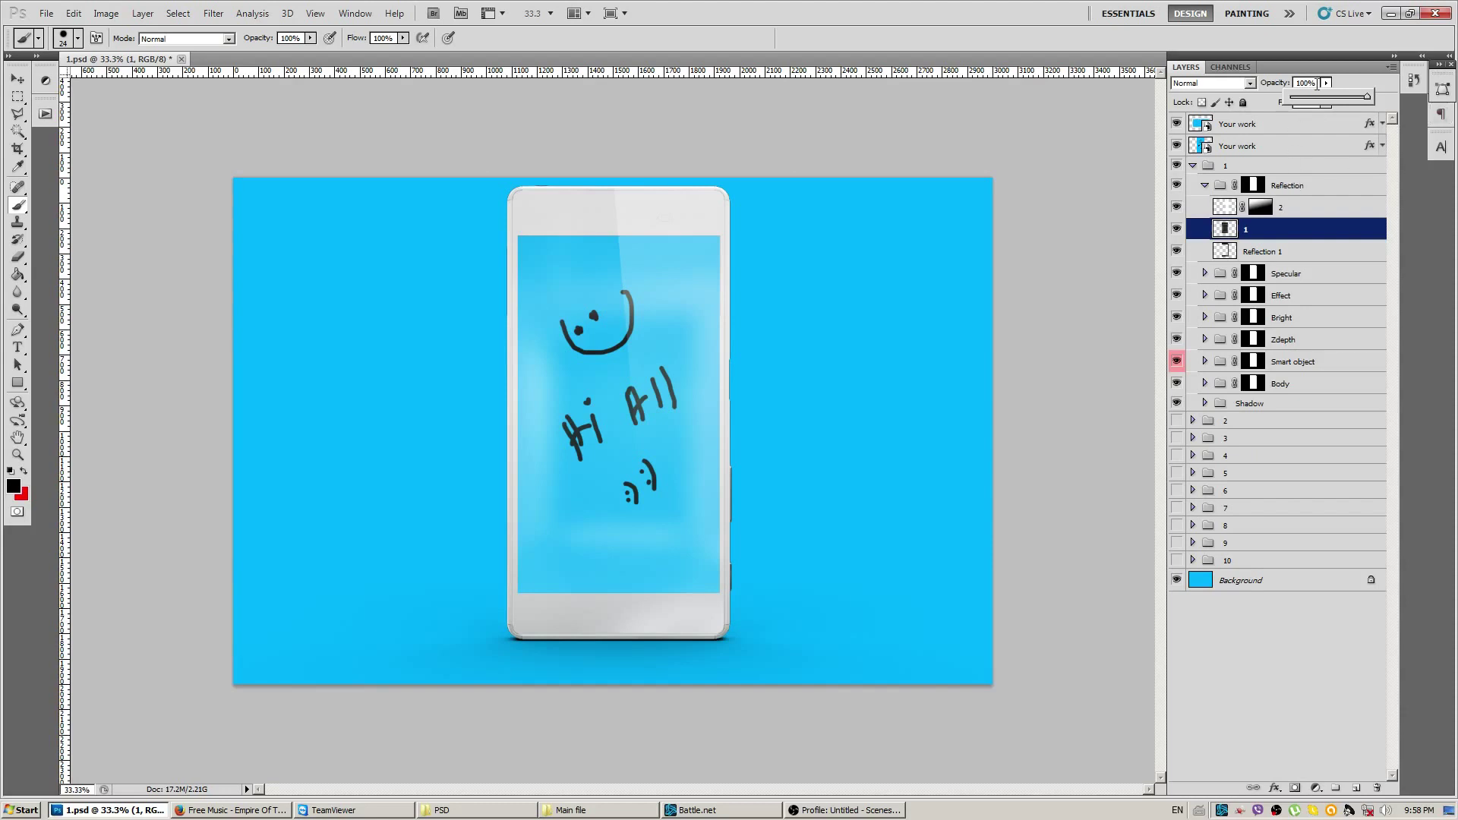
left_click(1316, 83)
type("30")
key("Return")
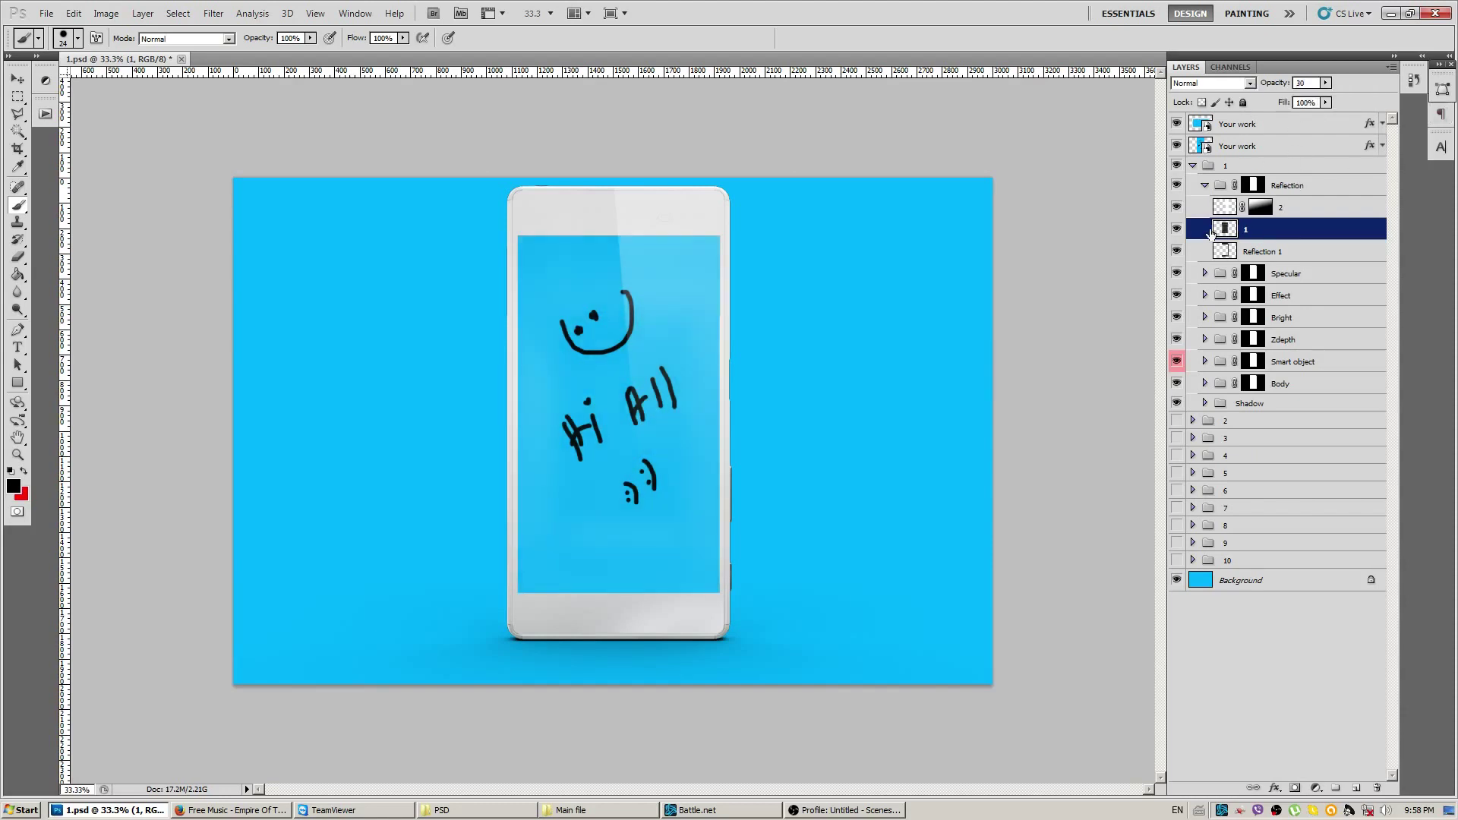
Examine the phone's lower edge up close while toggling the Reflection 1 layer off and on.
left_click(1223, 251)
key("ctrl+alt+0")
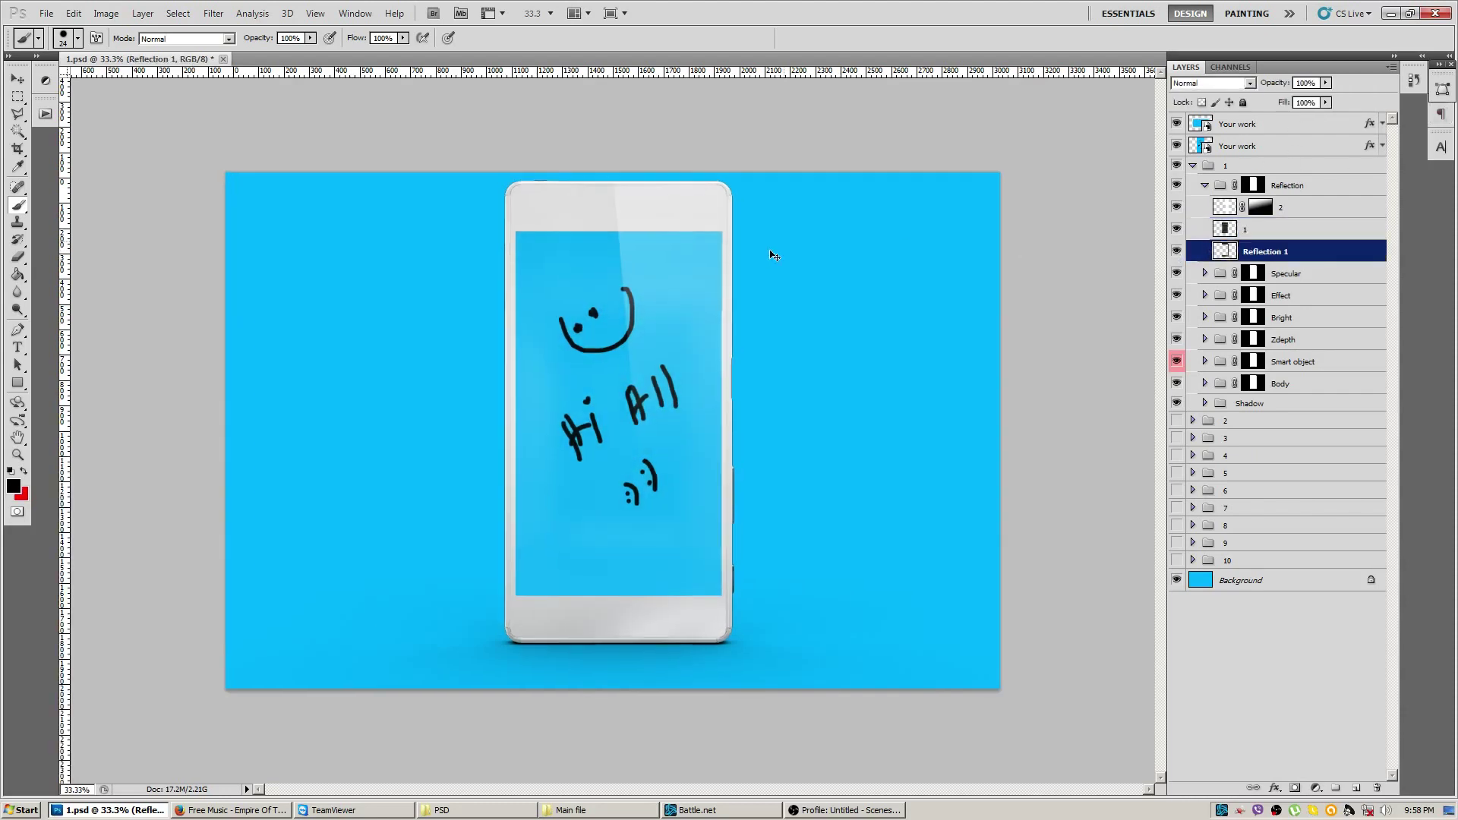
left_click_drag(587, 273, 599, 309)
left_click_drag(596, 456, 560, 364)
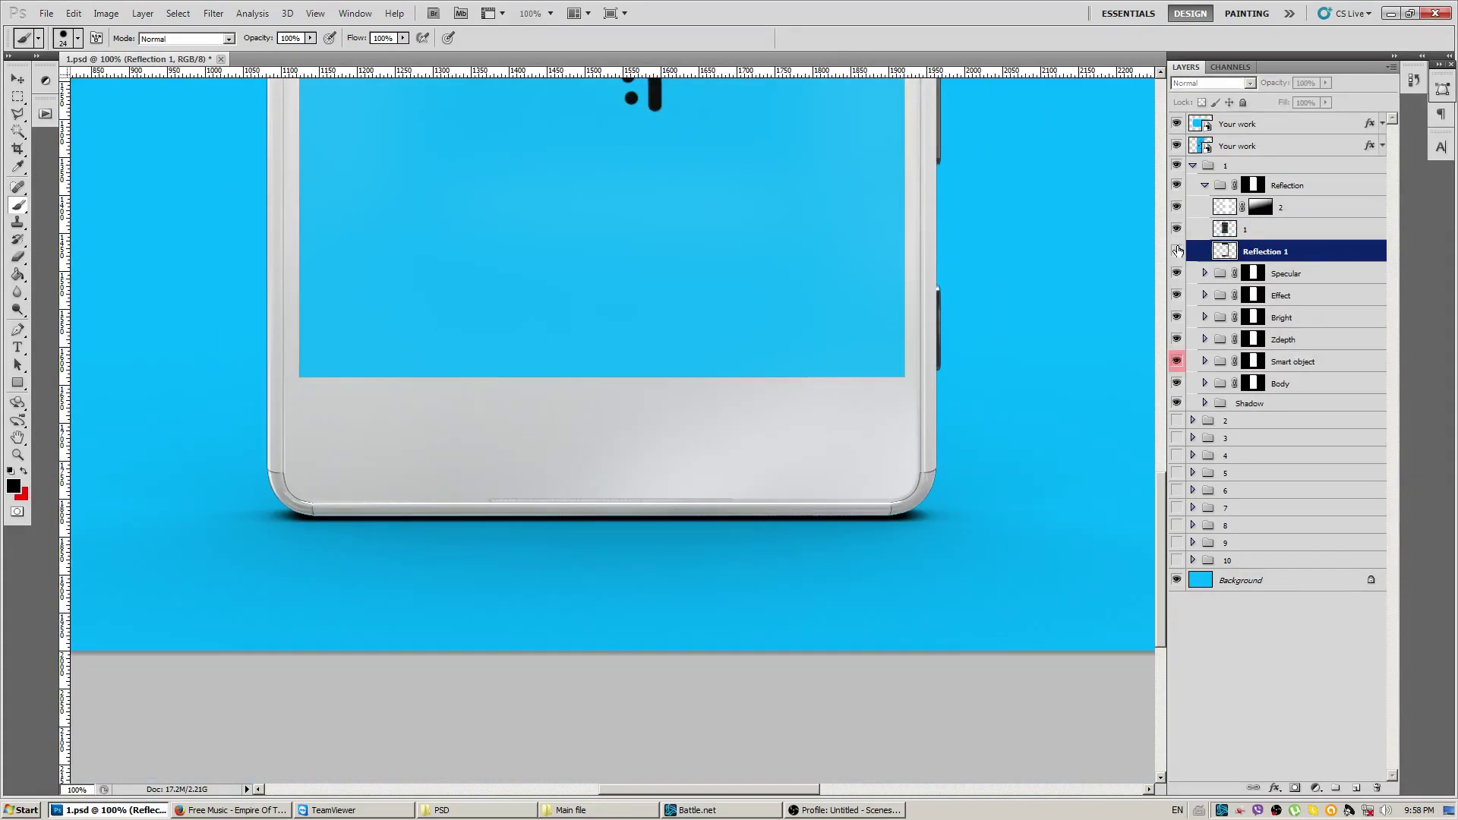
left_click(1178, 252)
left_click(1177, 251)
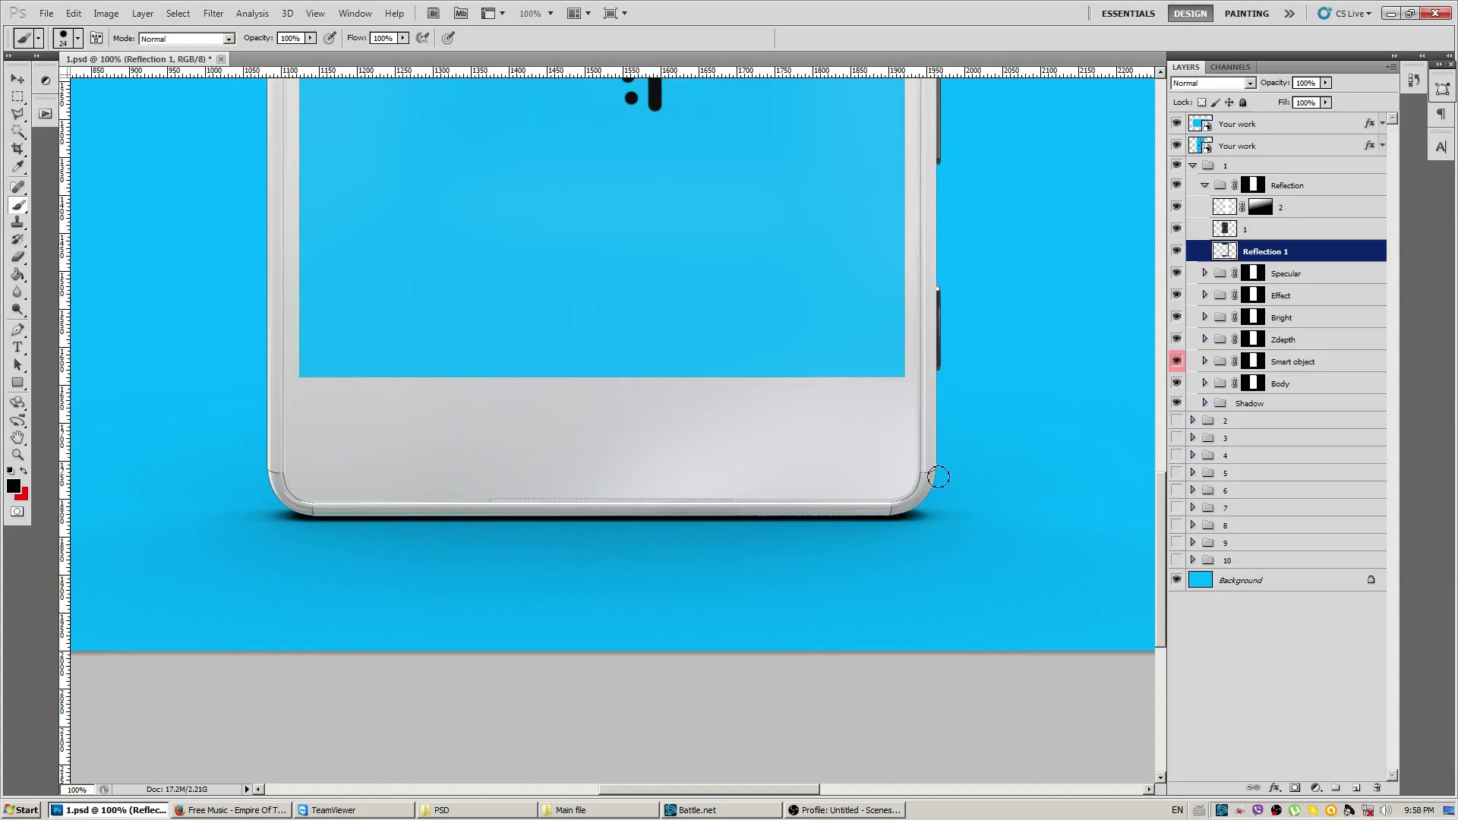
Collapse the Reflection group and review the Specular, Effect and Bright groups against the whole phone.
left_click(1204, 186)
scroll(942, 317, "down", 3)
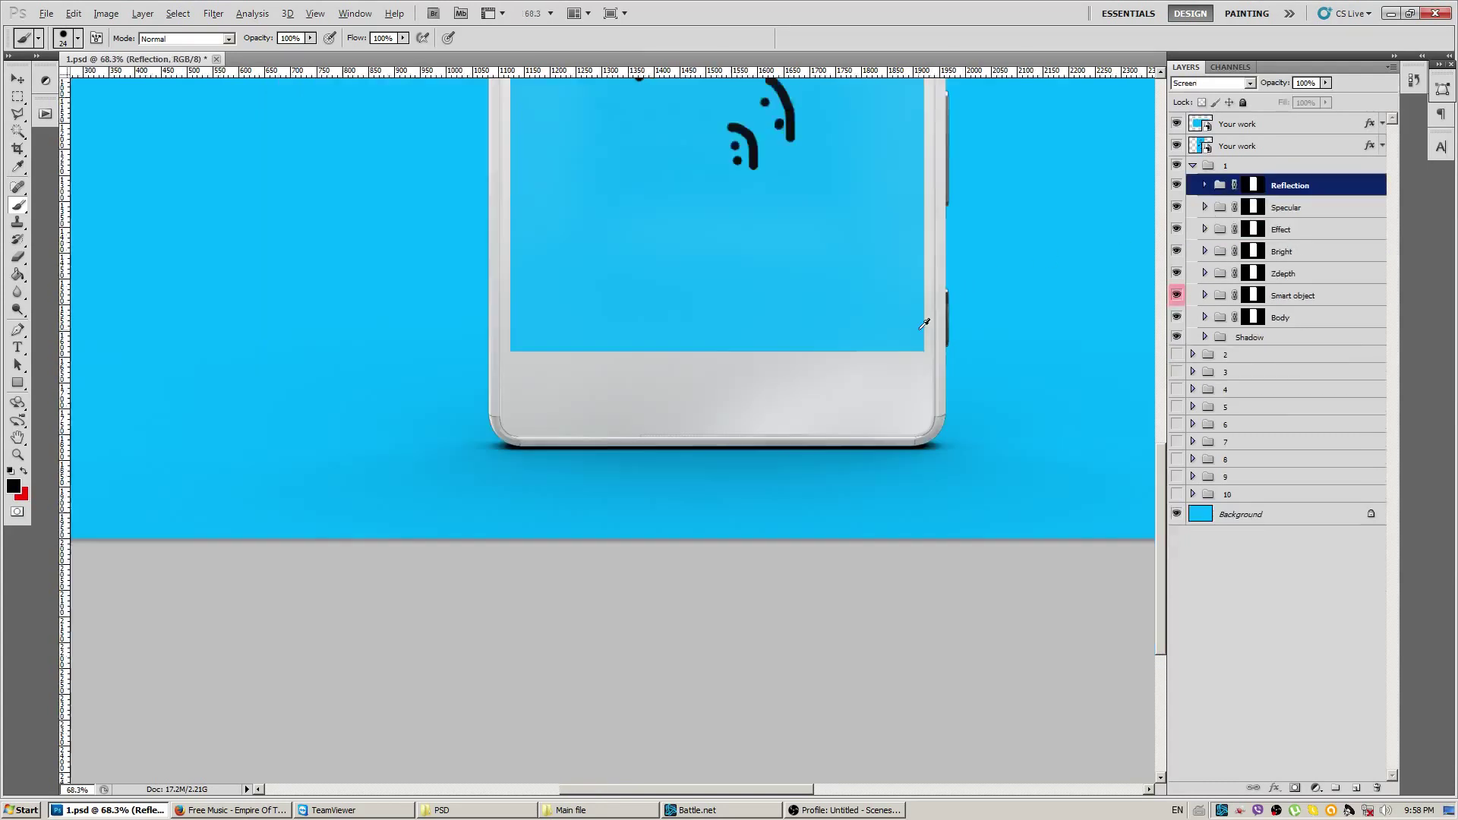
scroll(838, 284, "up", 3)
scroll(790, 417, "down", 1)
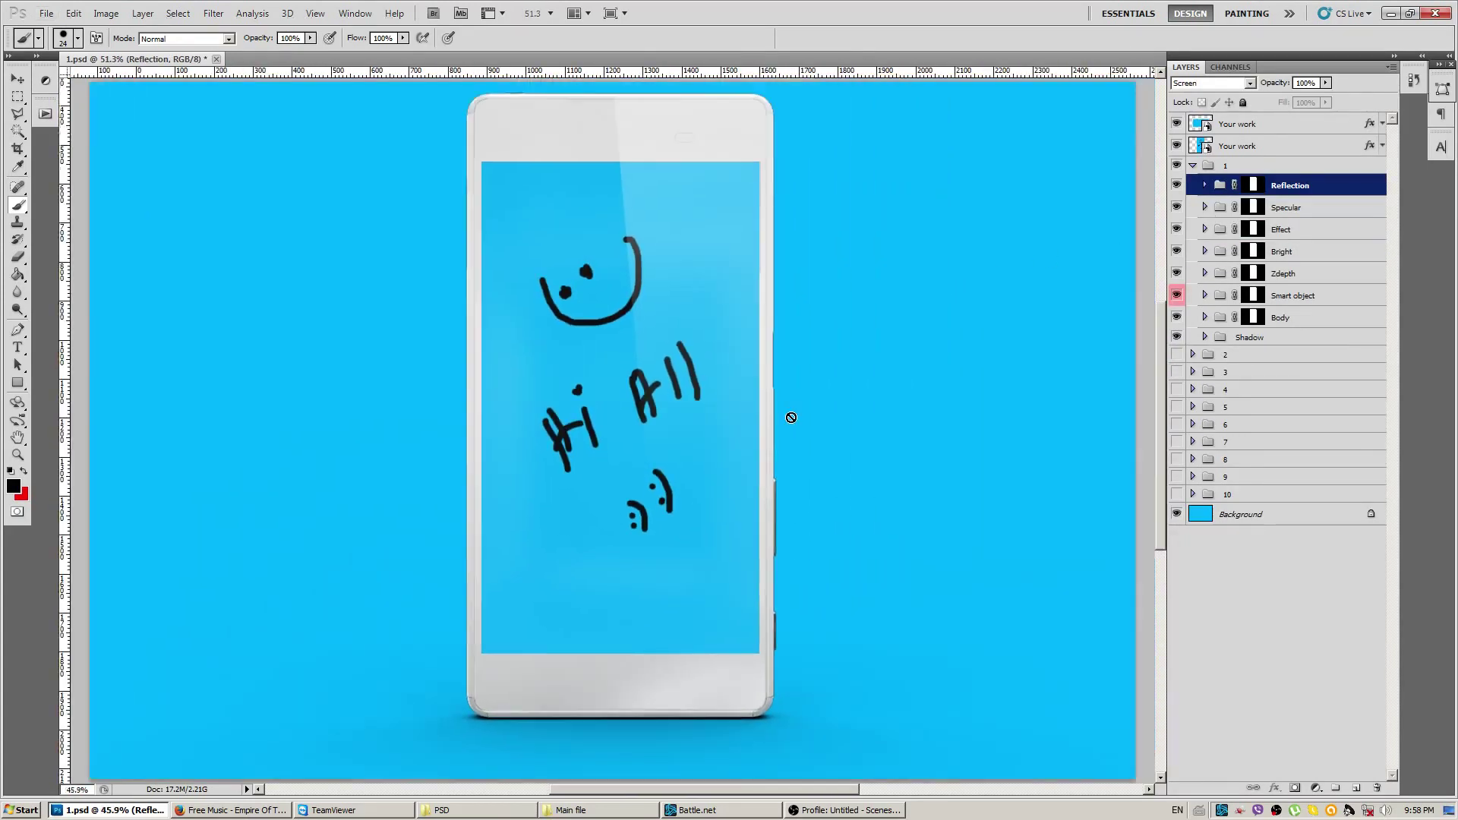
left_click(1253, 208)
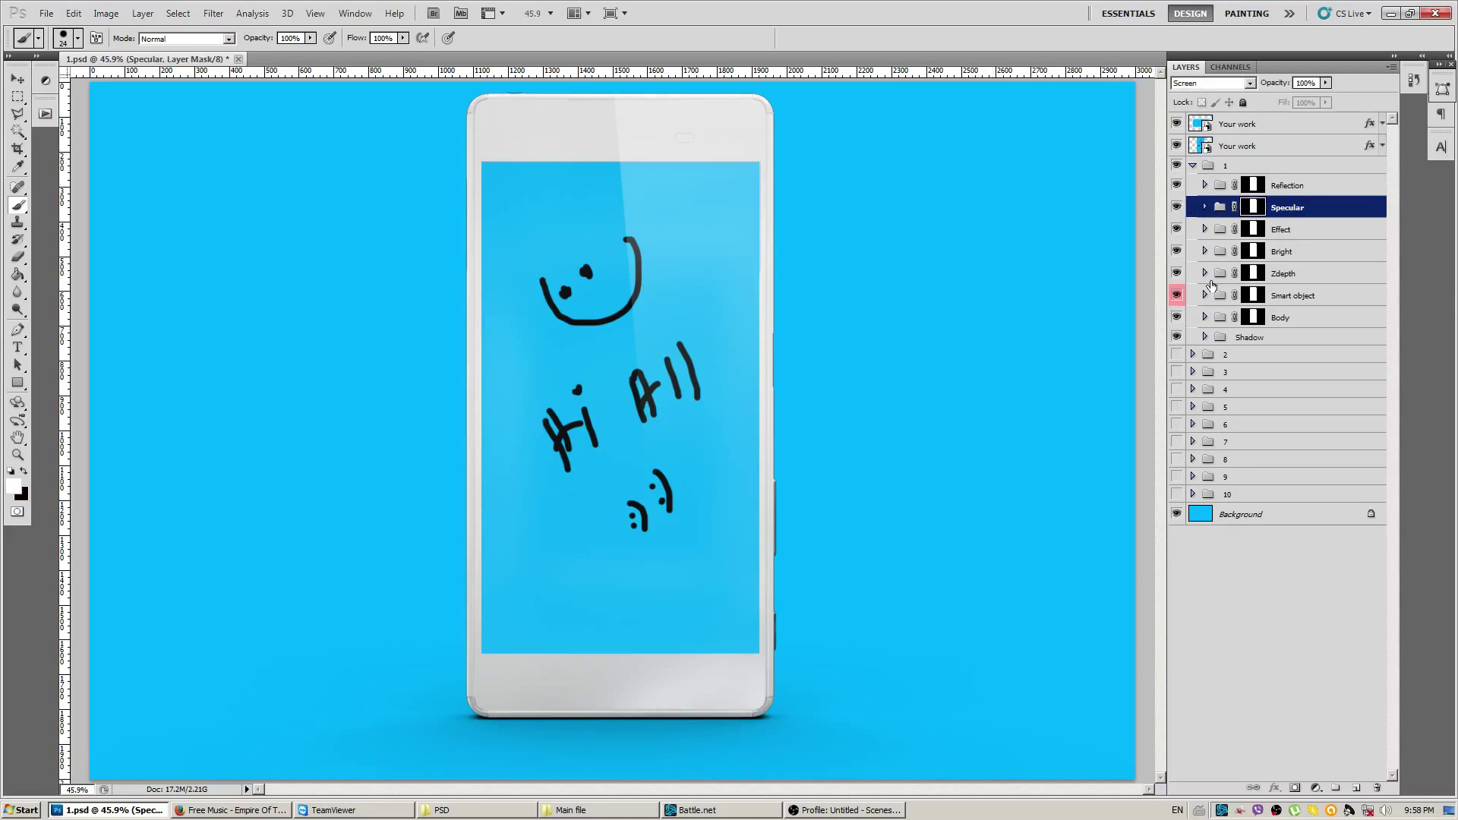
left_click(1281, 231)
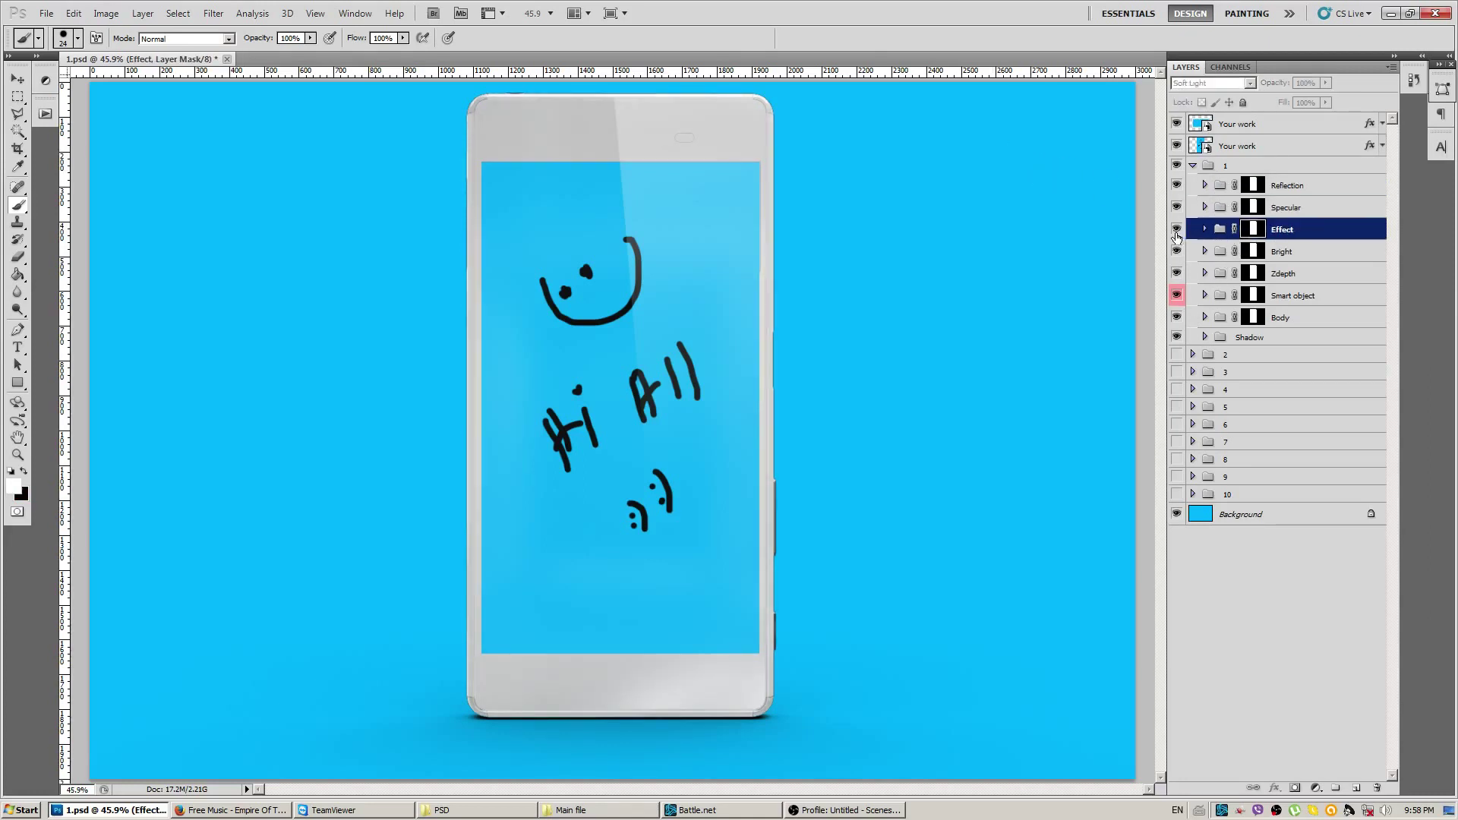
left_click(1177, 251)
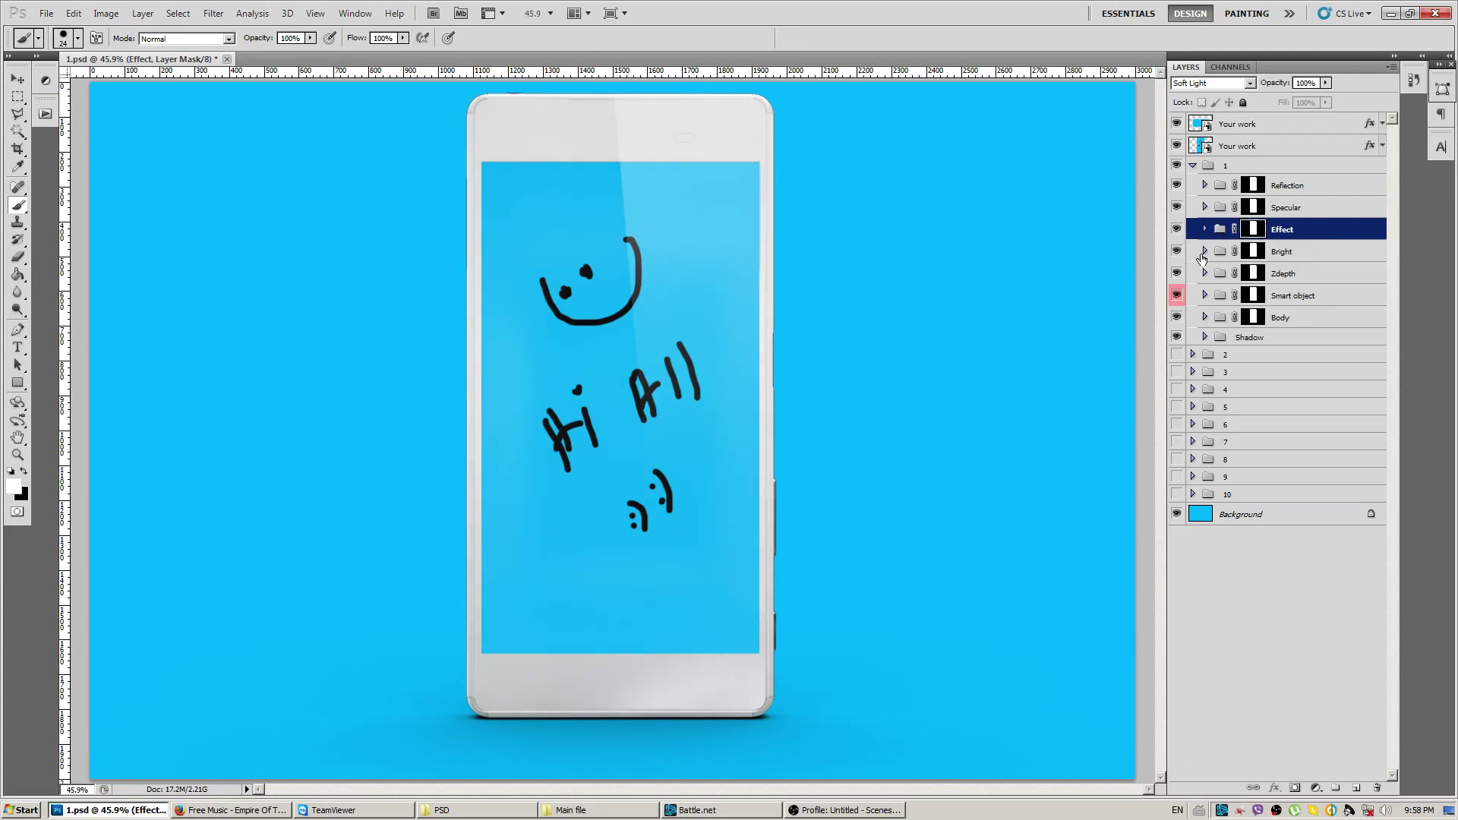
Toggle the Zdepth group off and on, try its opacity at 0%, and cancel the opacity change.
left_click(1283, 276)
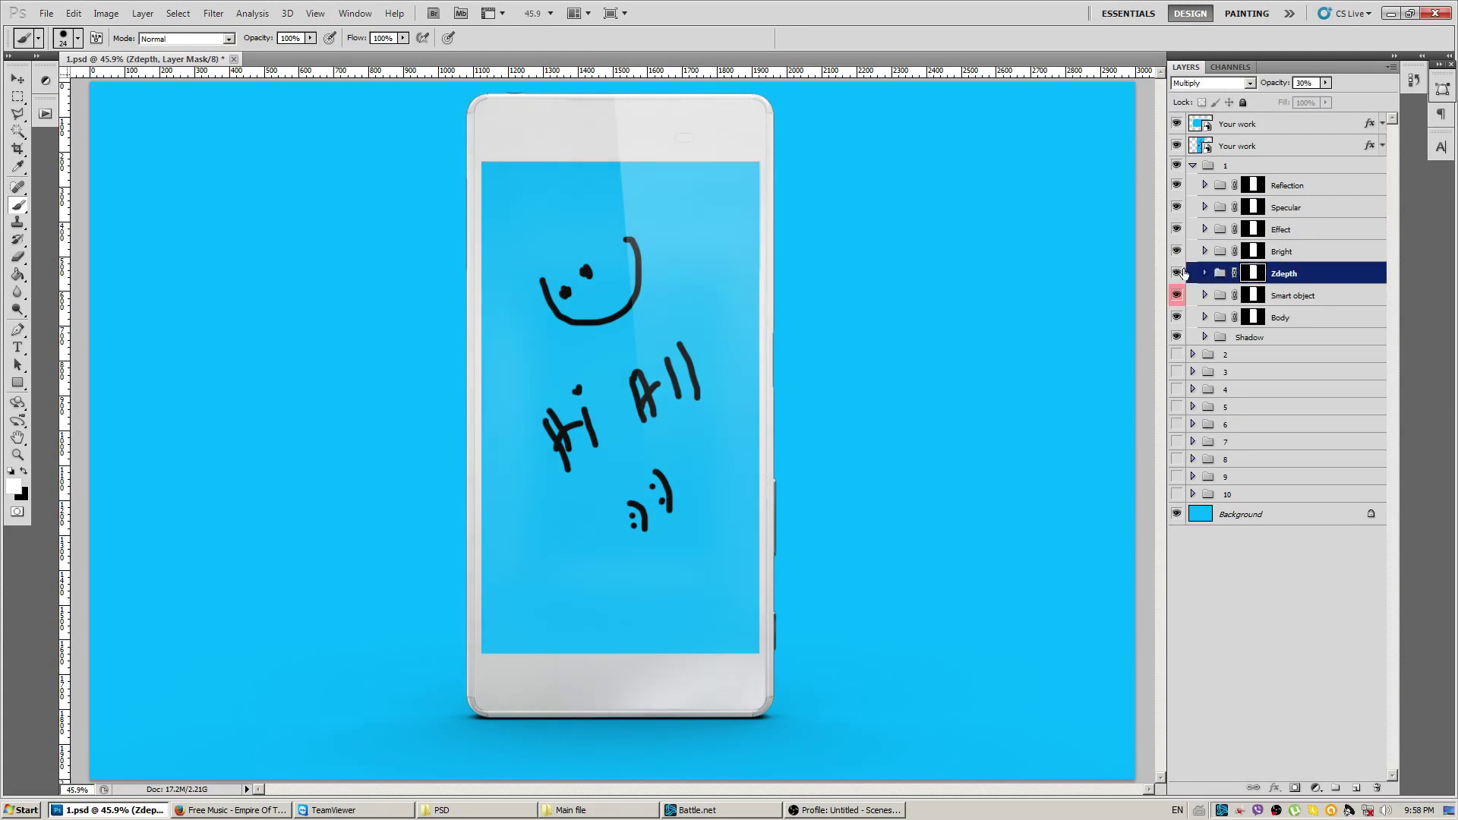
left_click(1178, 273)
left_click(1178, 272)
left_click(1310, 275)
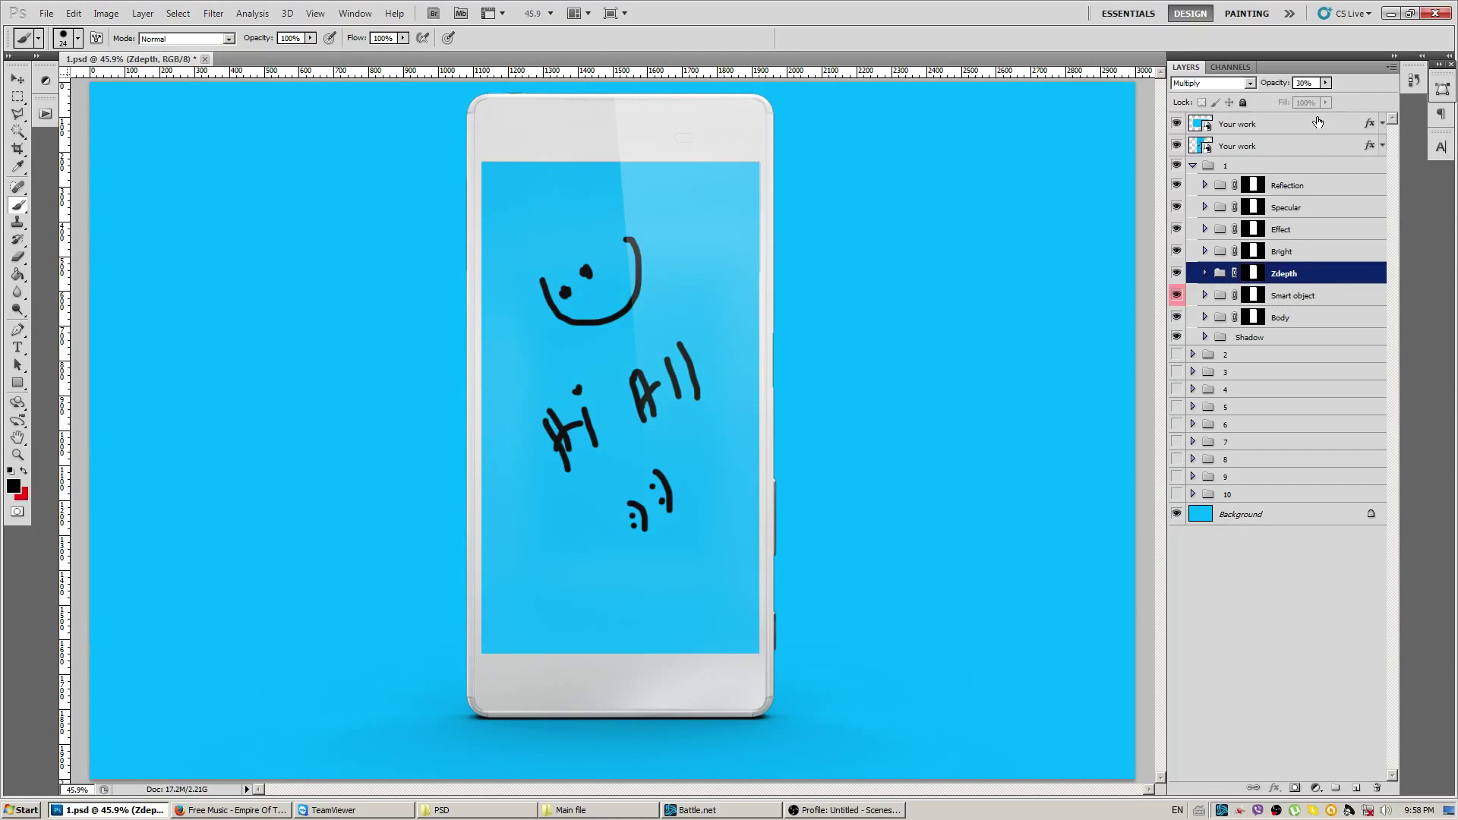
left_click_drag(1326, 85, 1243, 101)
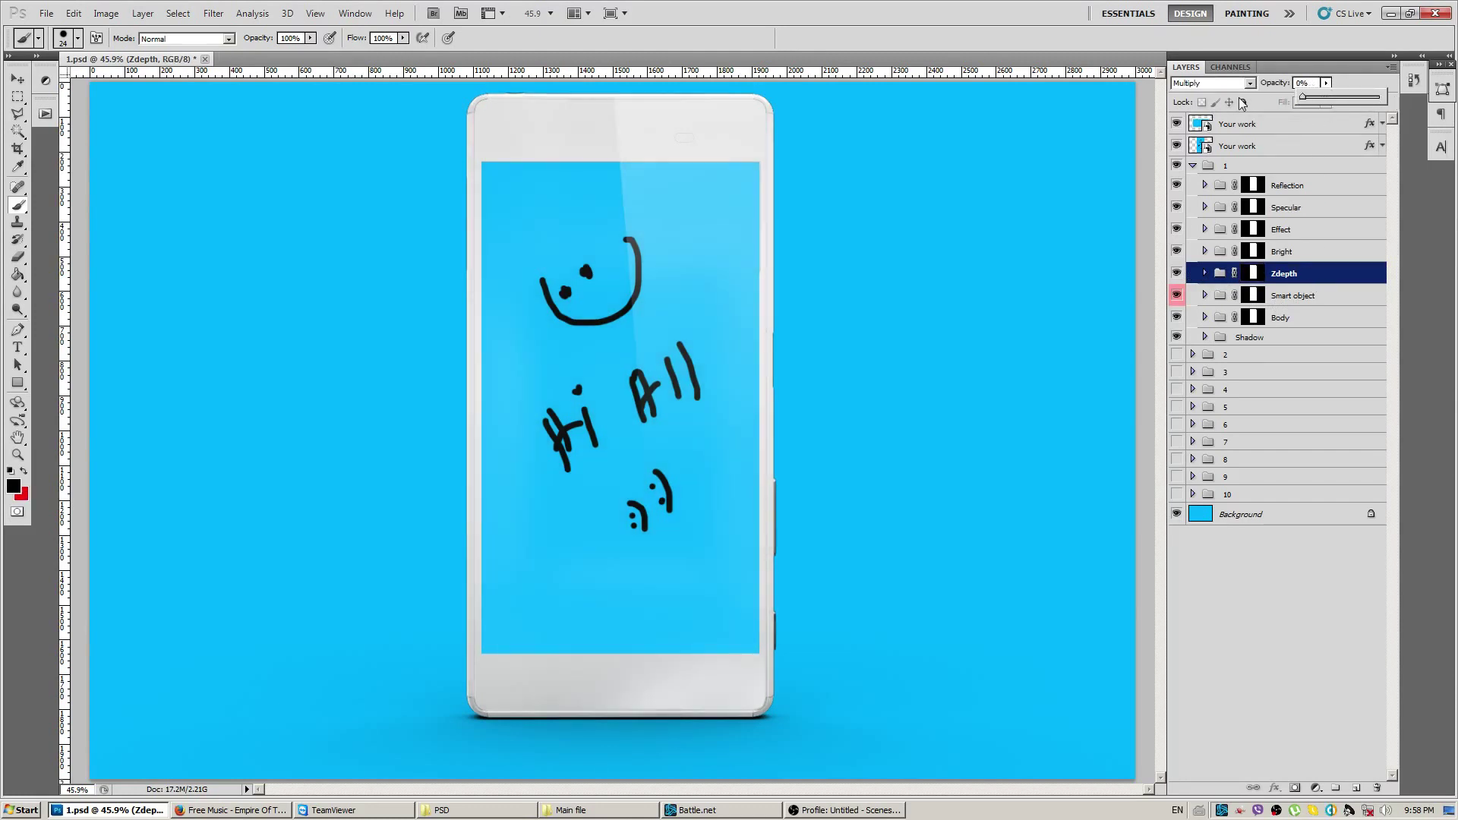
key("Escape")
Inspect the Your work layer and its layer effects inside the Smart object group, and collapse the group.
left_click(1214, 297)
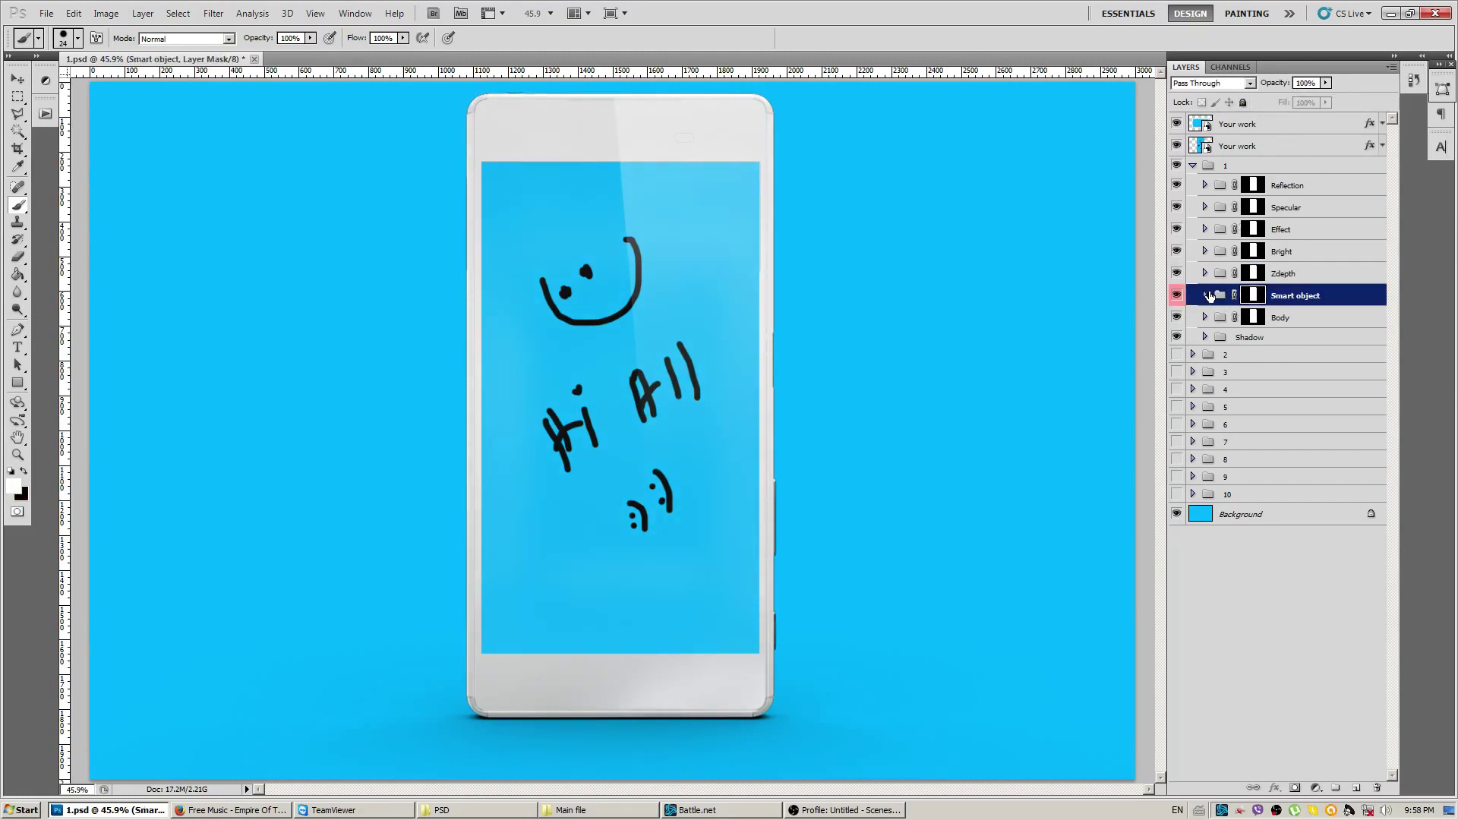
left_click(1207, 296)
left_click(1309, 318)
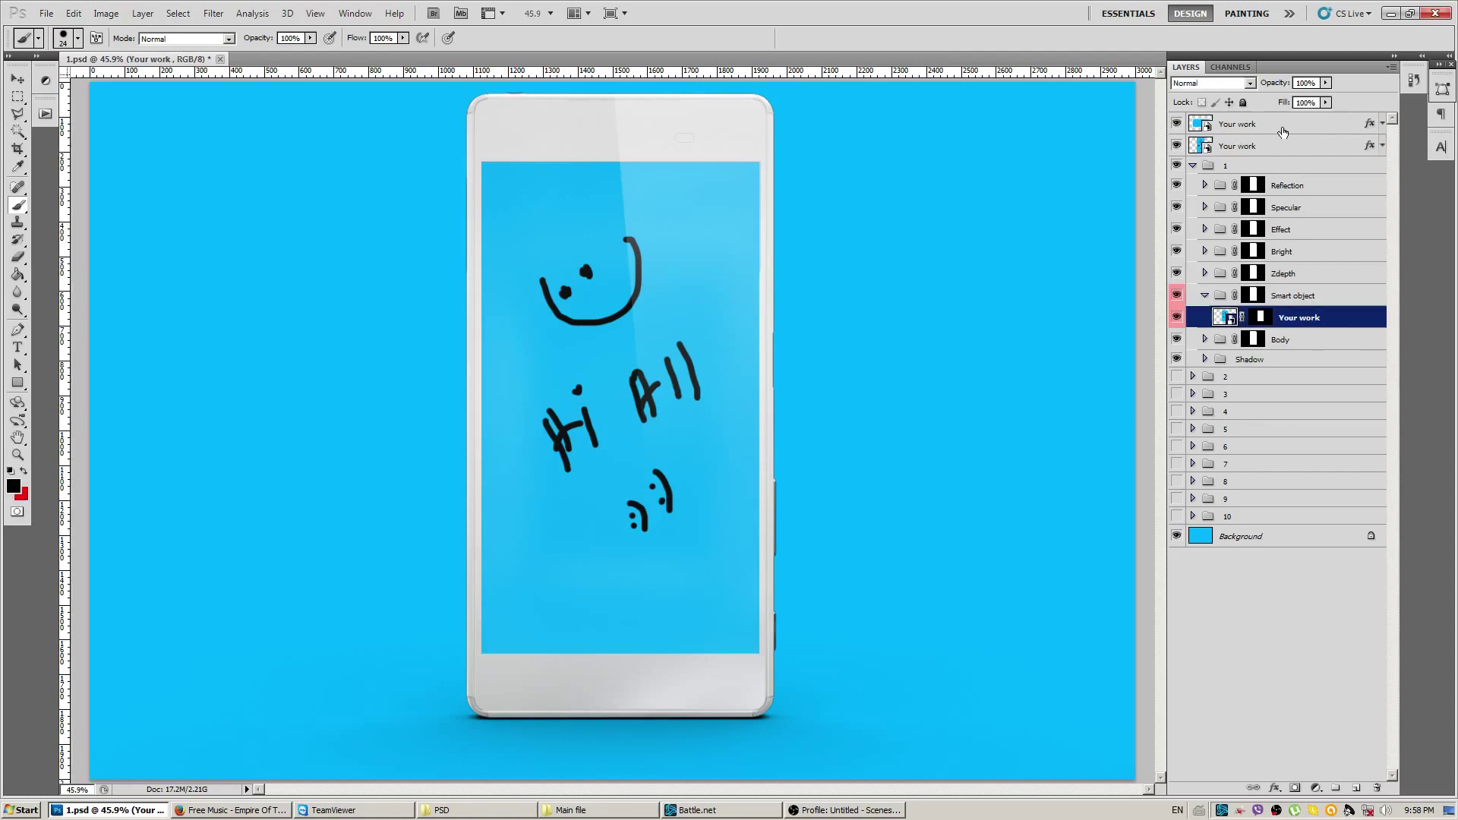
left_click_drag(1371, 145, 1380, 324)
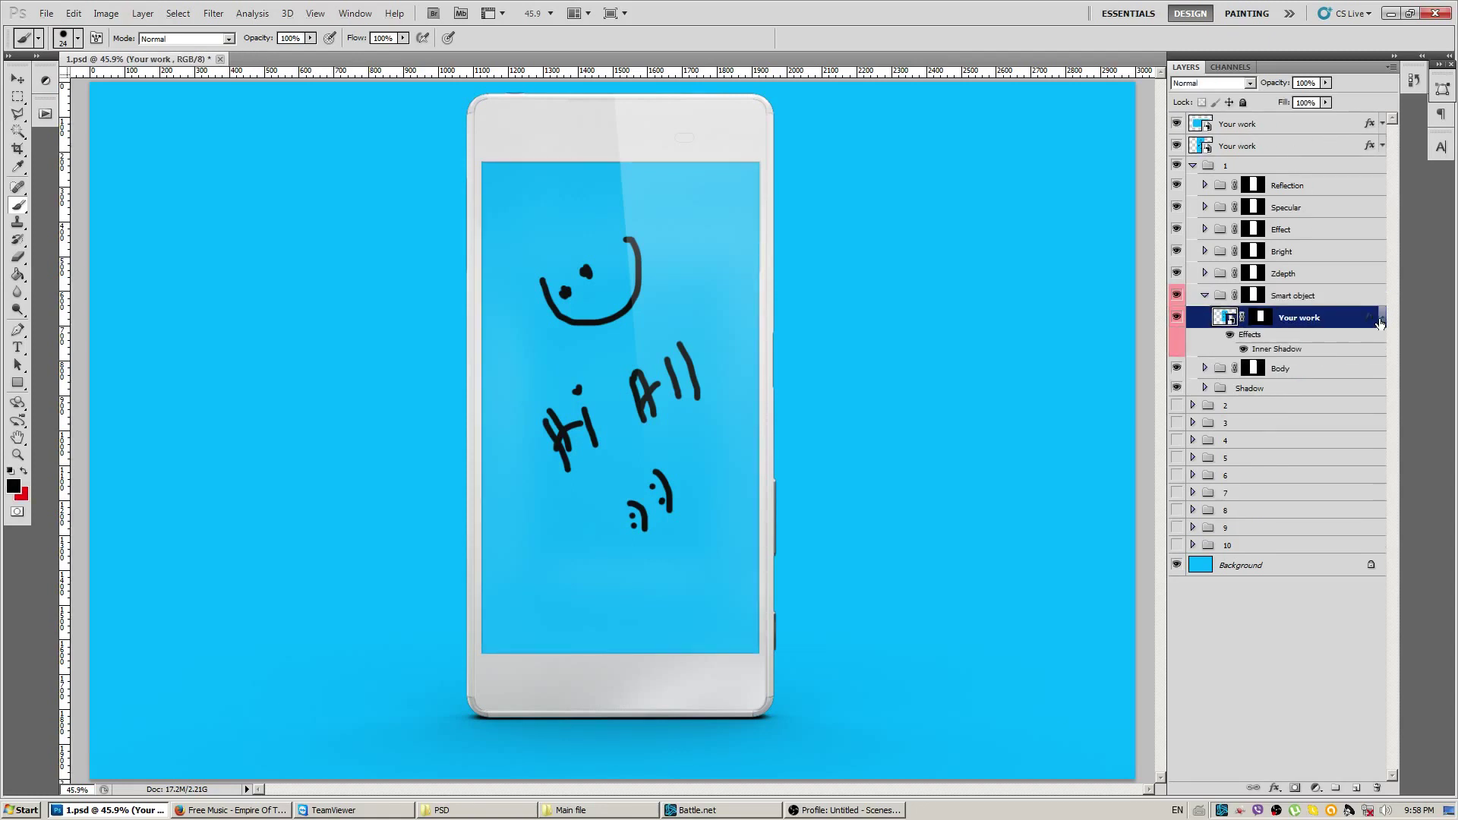
left_click(1381, 321)
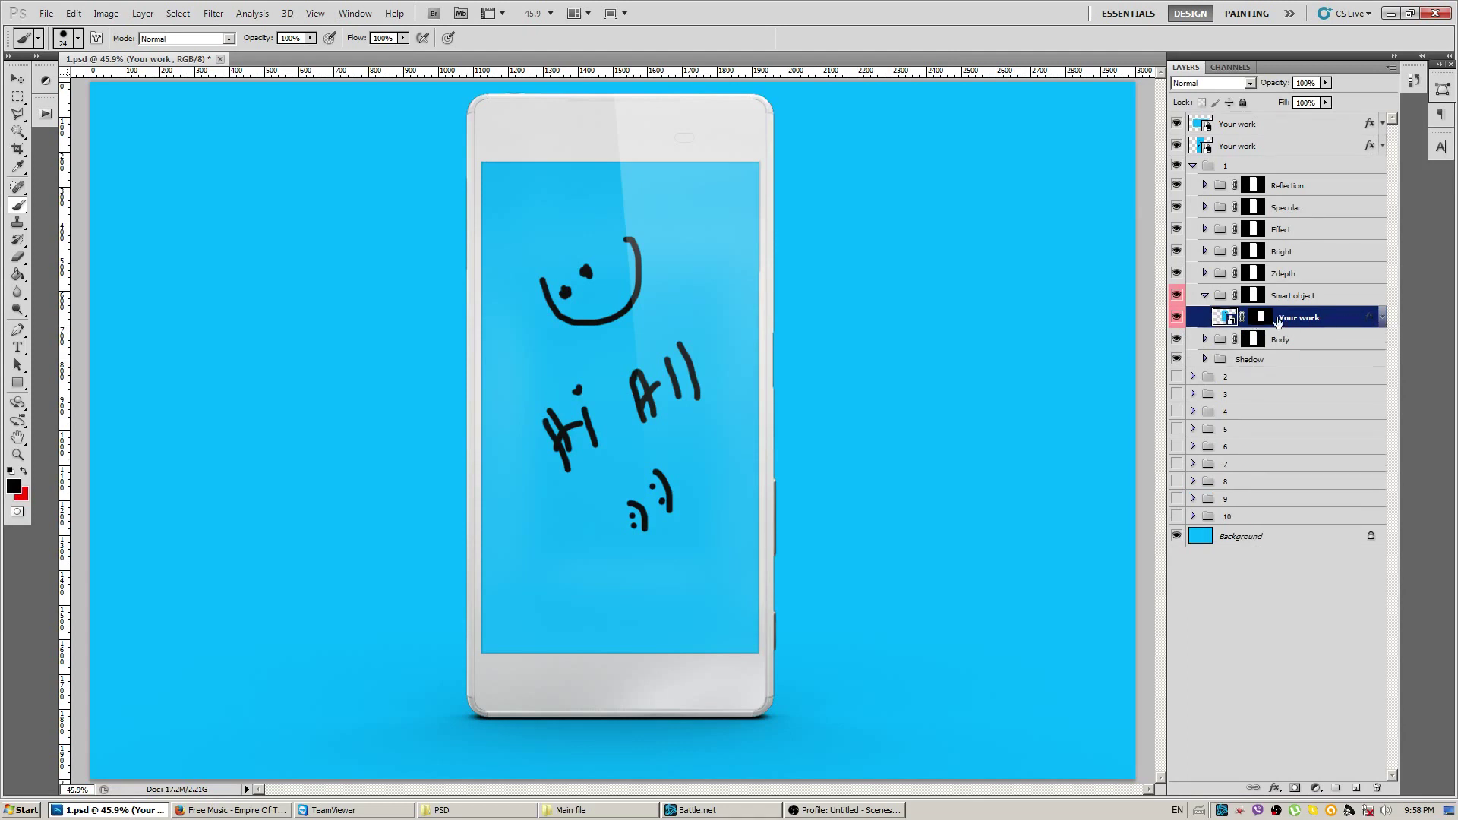
left_click(1205, 298)
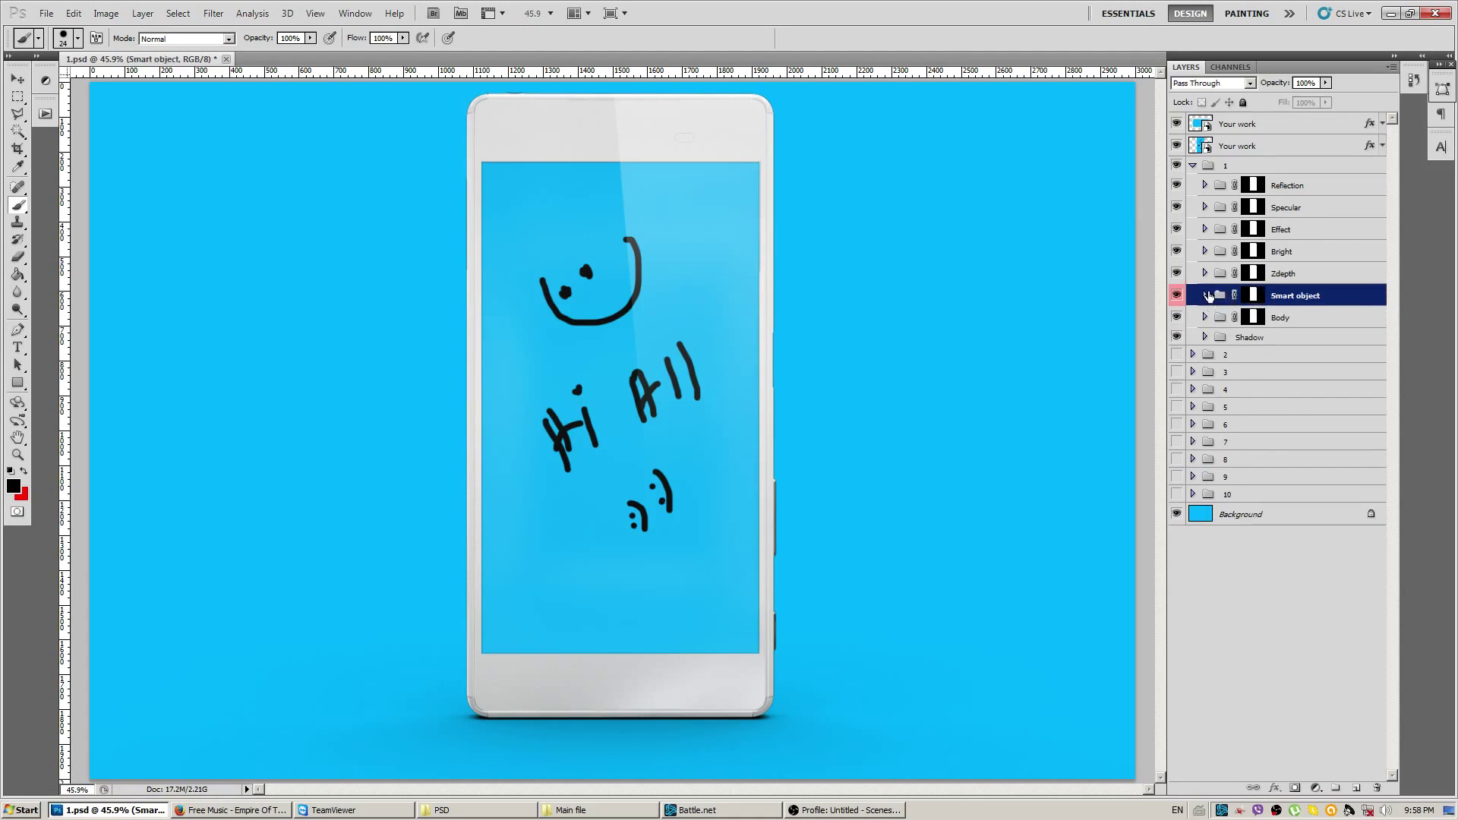
Expand the Body group and view the Body 2 layer mask on its own to see which parts it covers.
left_click(1205, 317)
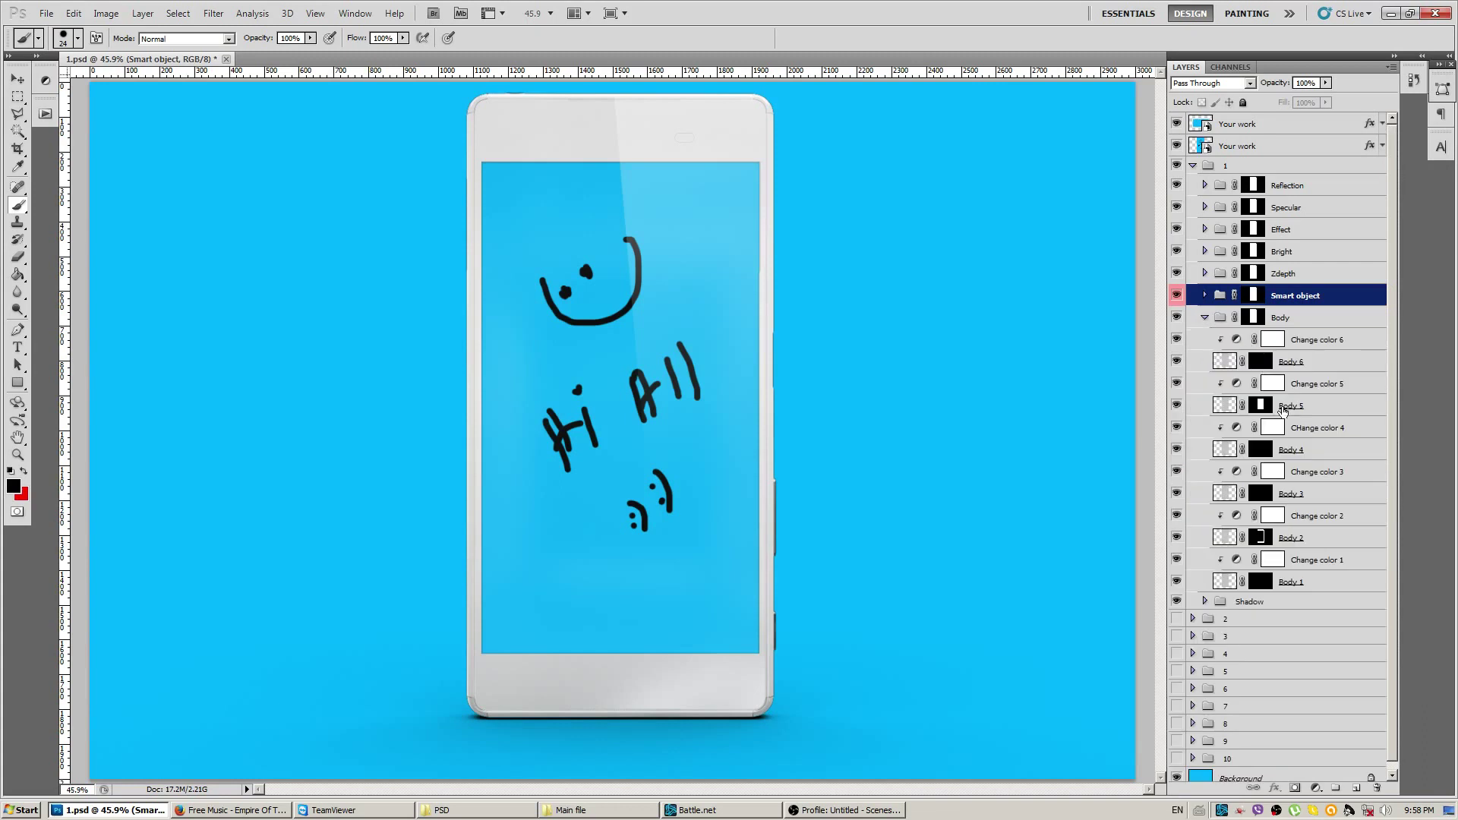
left_click(1300, 519)
left_click(1261, 538)
left_click(1261, 538, "alt")
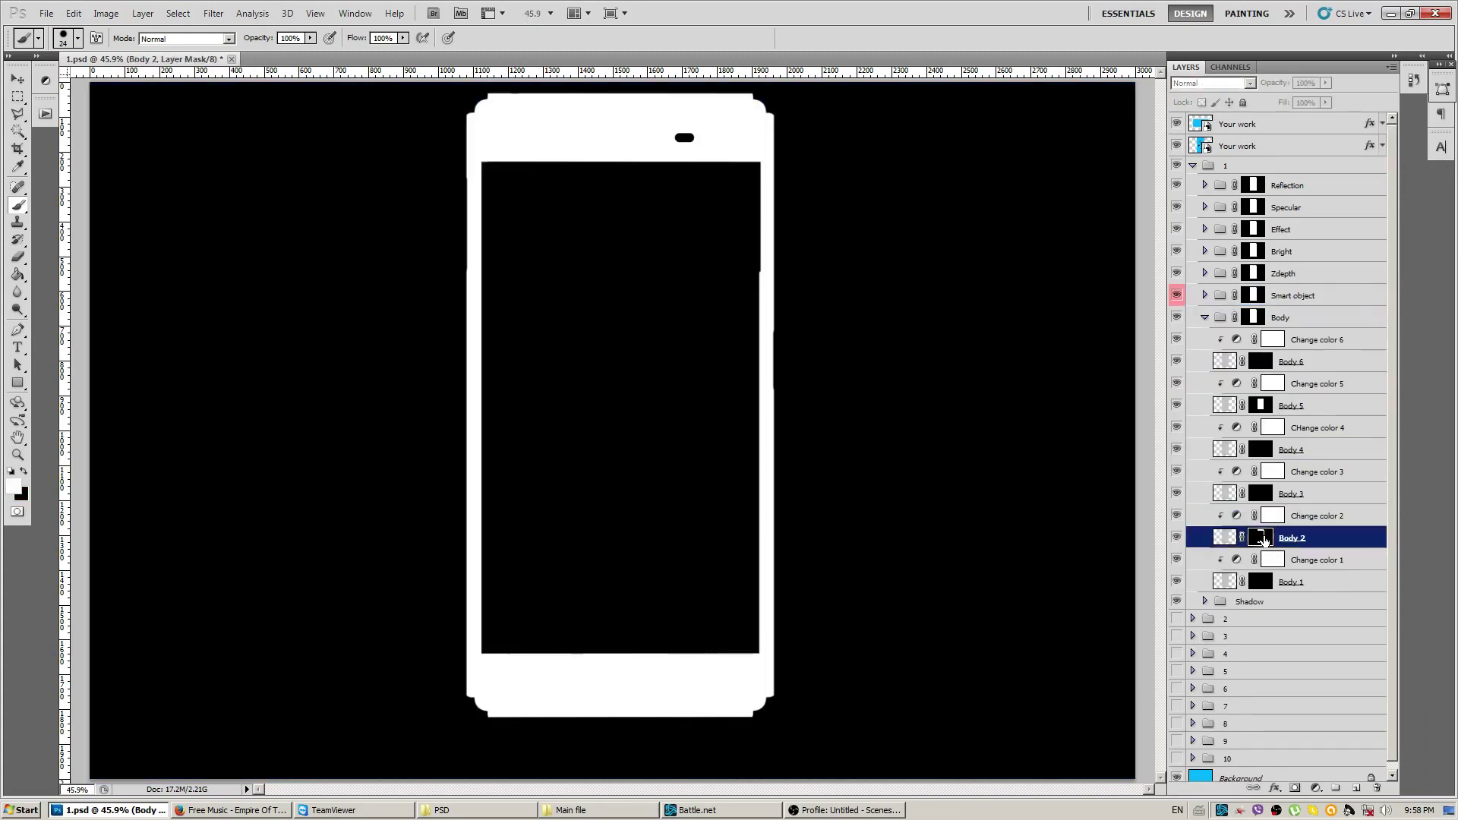
left_click(1261, 537, "alt")
Recolour the phone body red through the Change color 2 Hue/Saturation adjustment with hue 0, saturation 100 and lightness -29.
left_click(1263, 518)
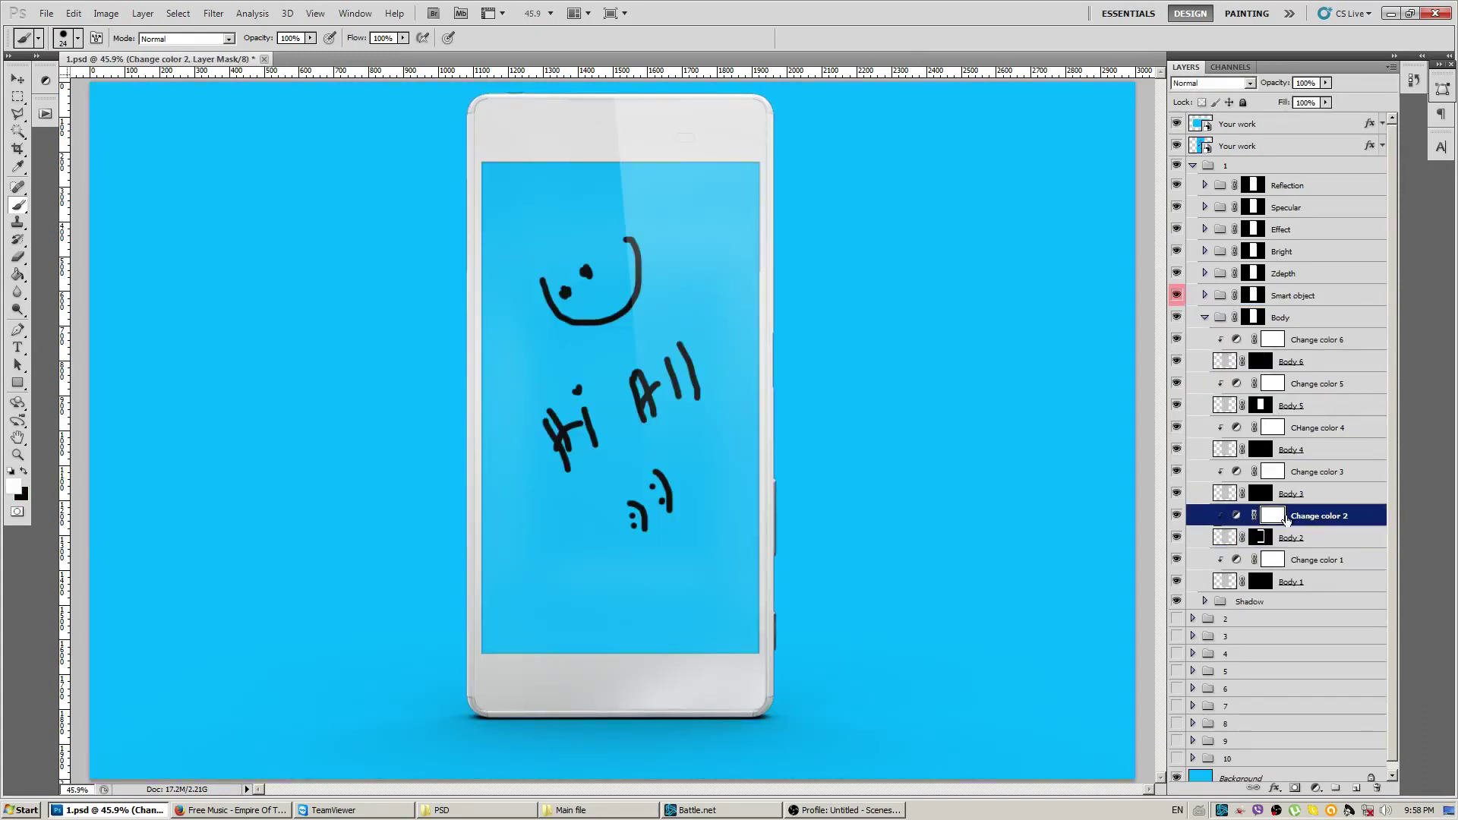
double_click(1280, 519)
key("Return")
double_click(1235, 515)
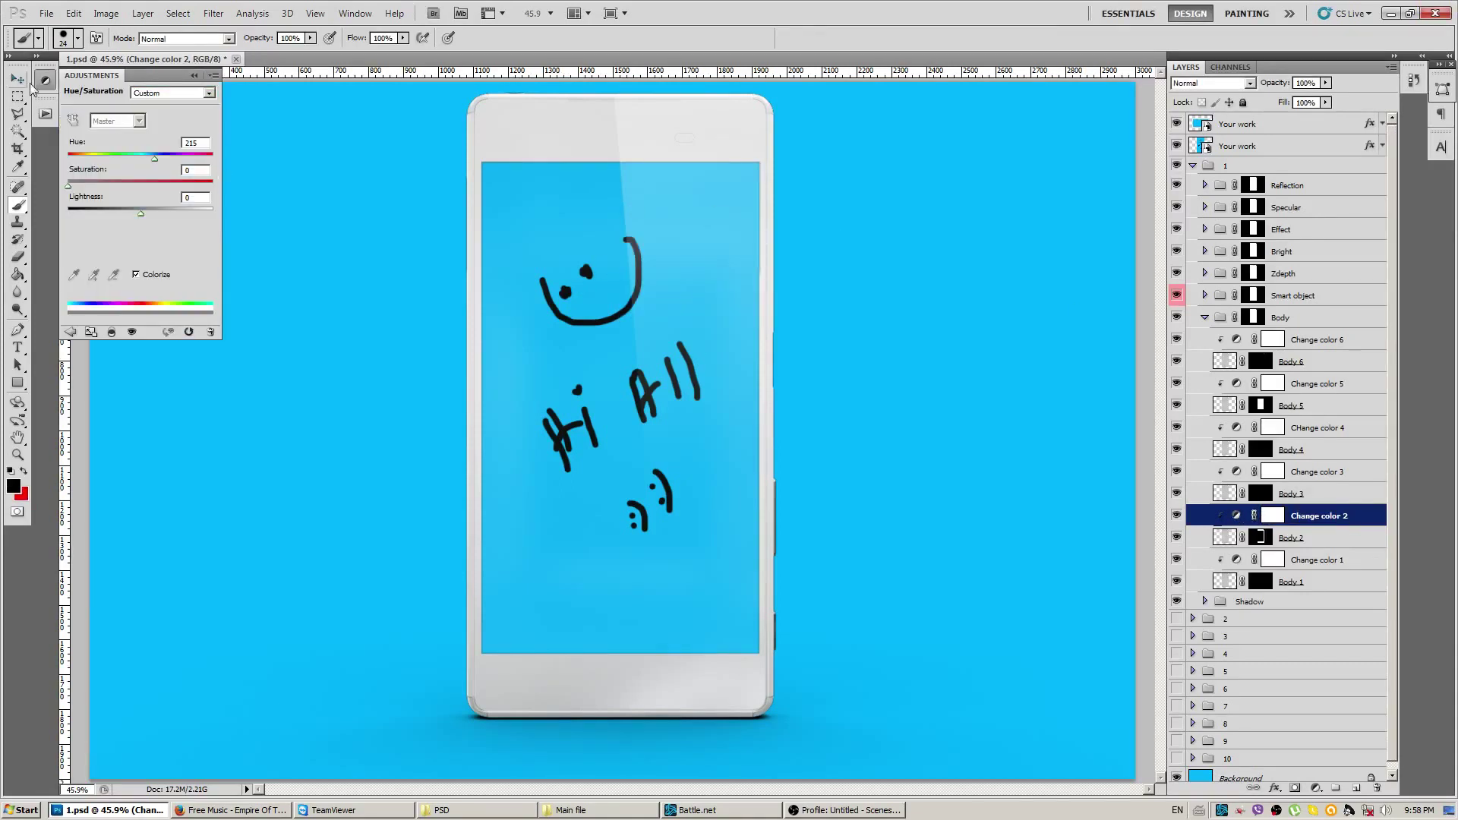
left_click_drag(138, 217, 294, 189)
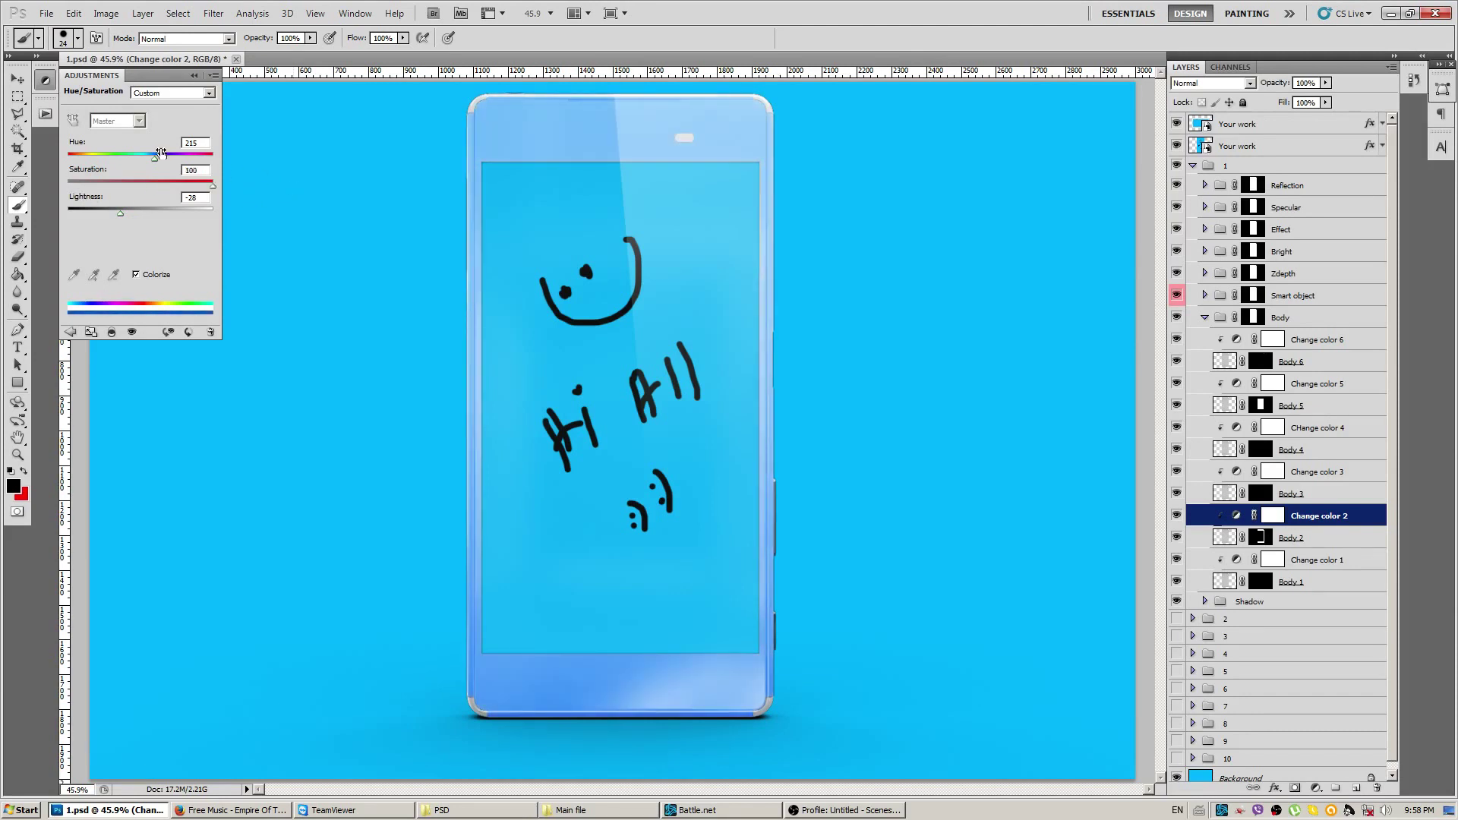
left_click_drag(155, 158, 1, 163)
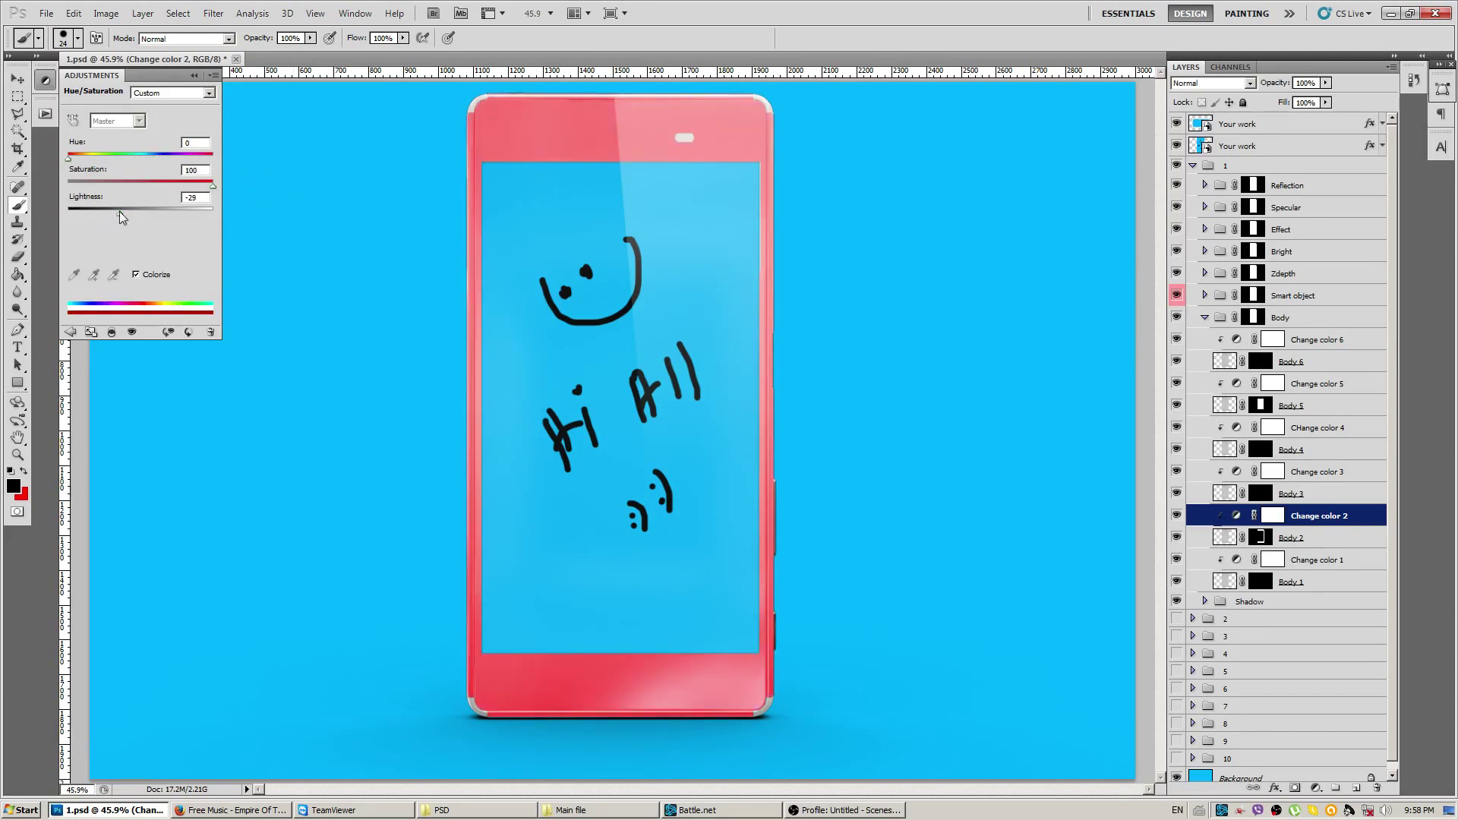
Turn the phone body dark by setting the Change color 2 adjustment to hue 38, saturation 65 and lightness -100.
left_click_drag(120, 213, 104, 212)
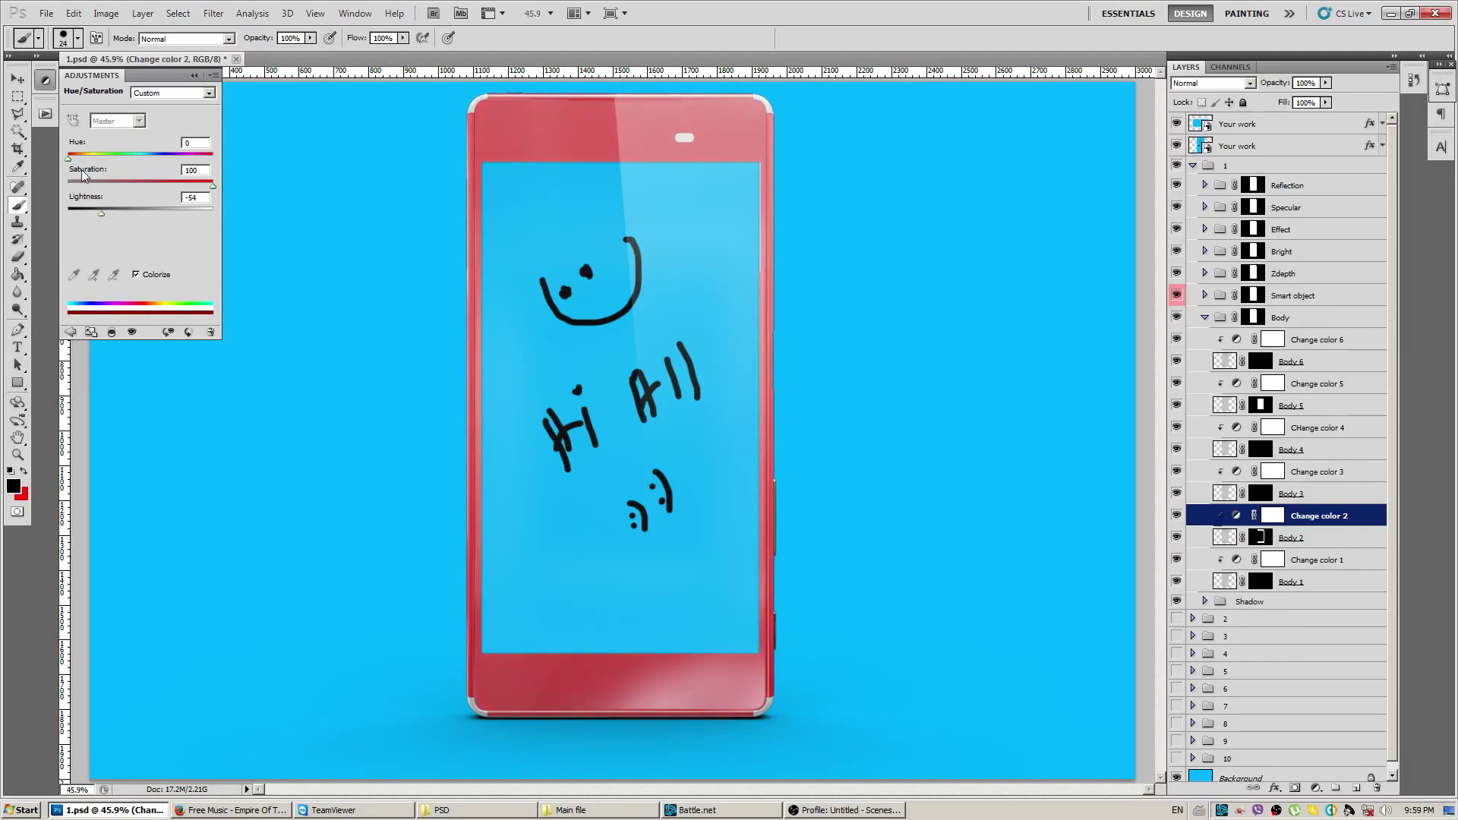
left_click_drag(68, 157, 84, 167)
left_click_drag(212, 186, 21, 218)
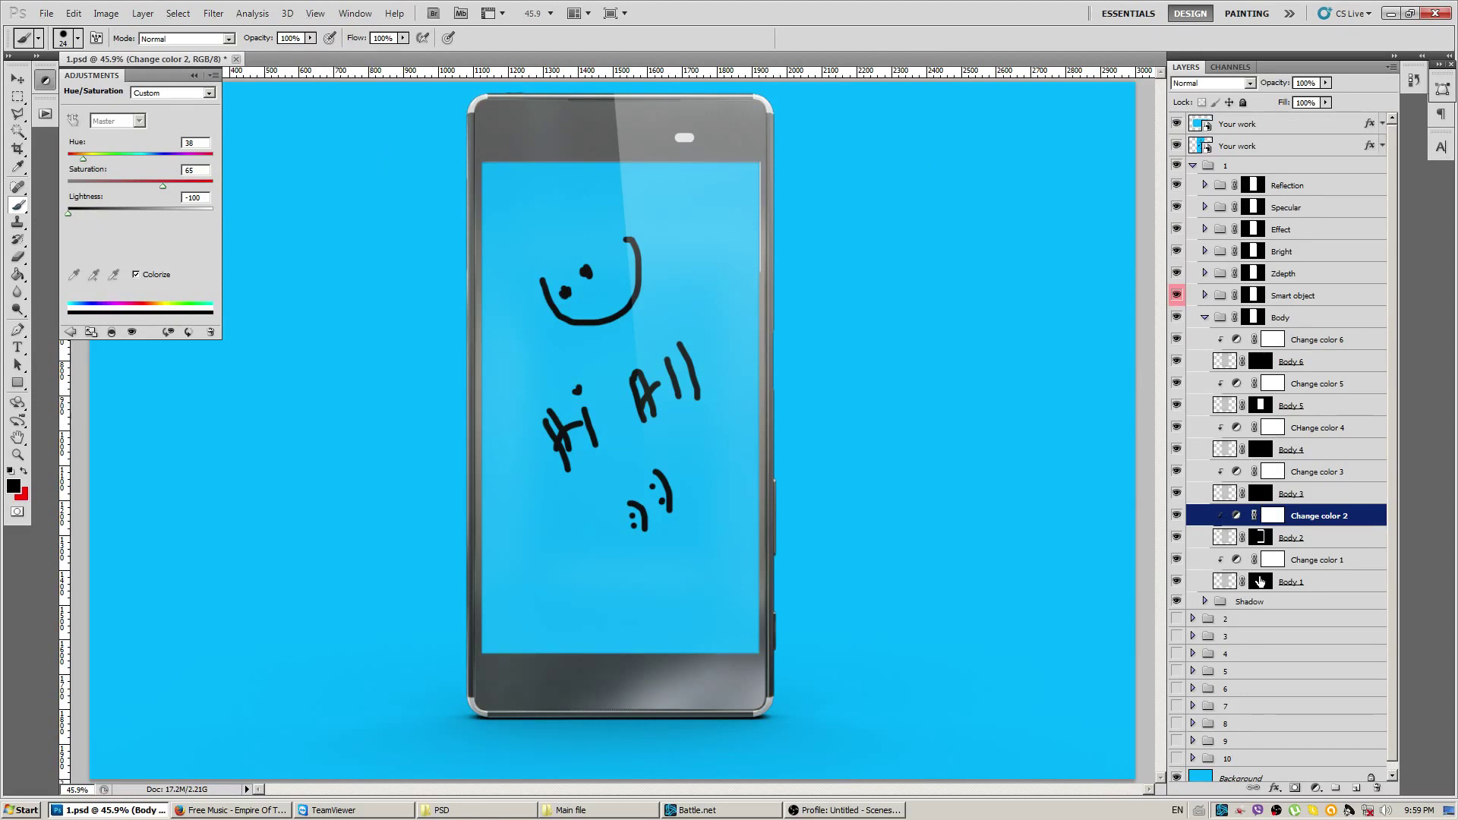
Darken the phone's corners with Change color 6 at lightness -100, and review the Change color 1 and Change color 4 adjustments.
left_click(1261, 582)
left_click(1284, 563)
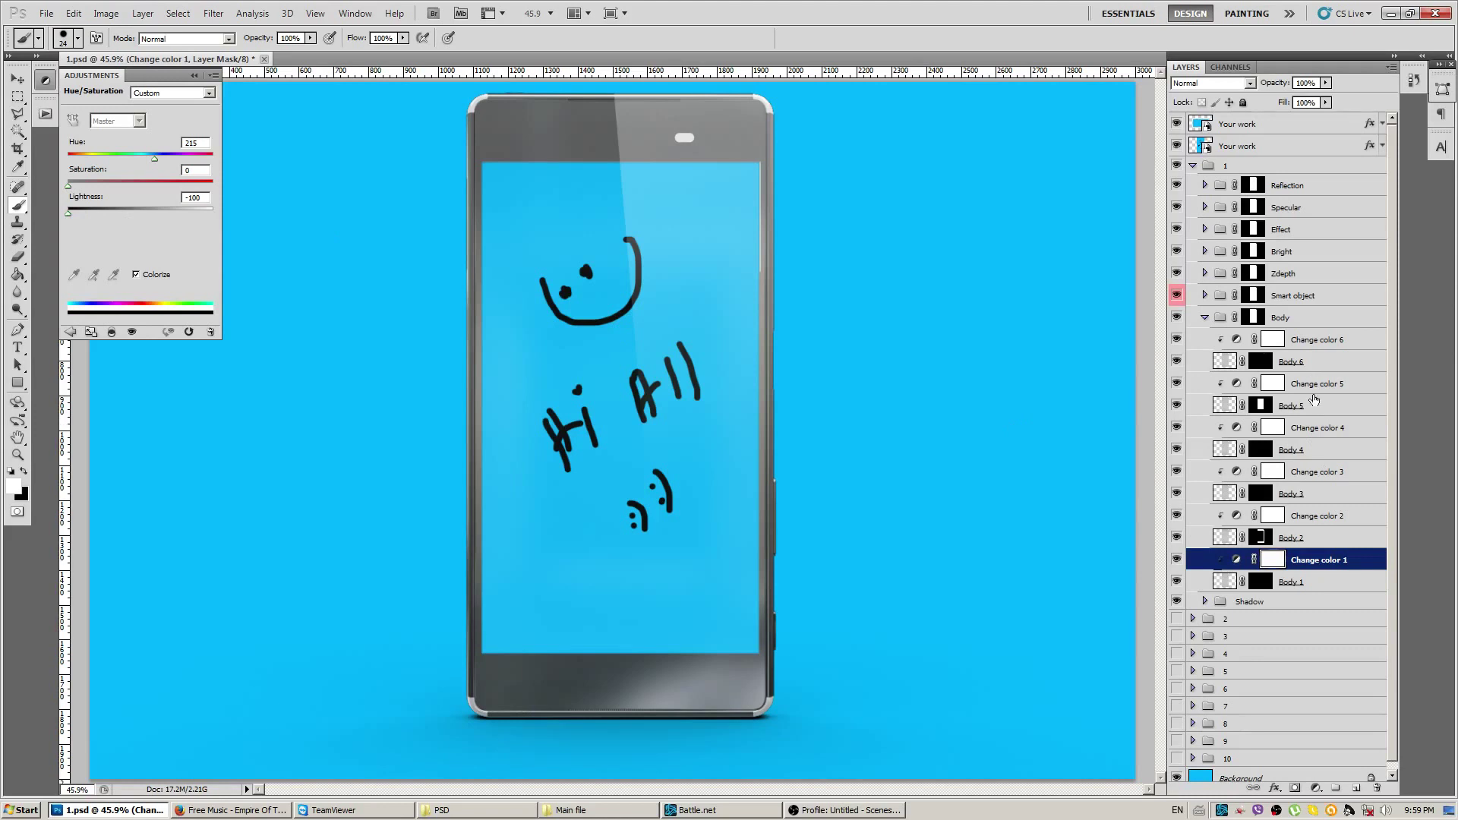
left_click(1260, 363)
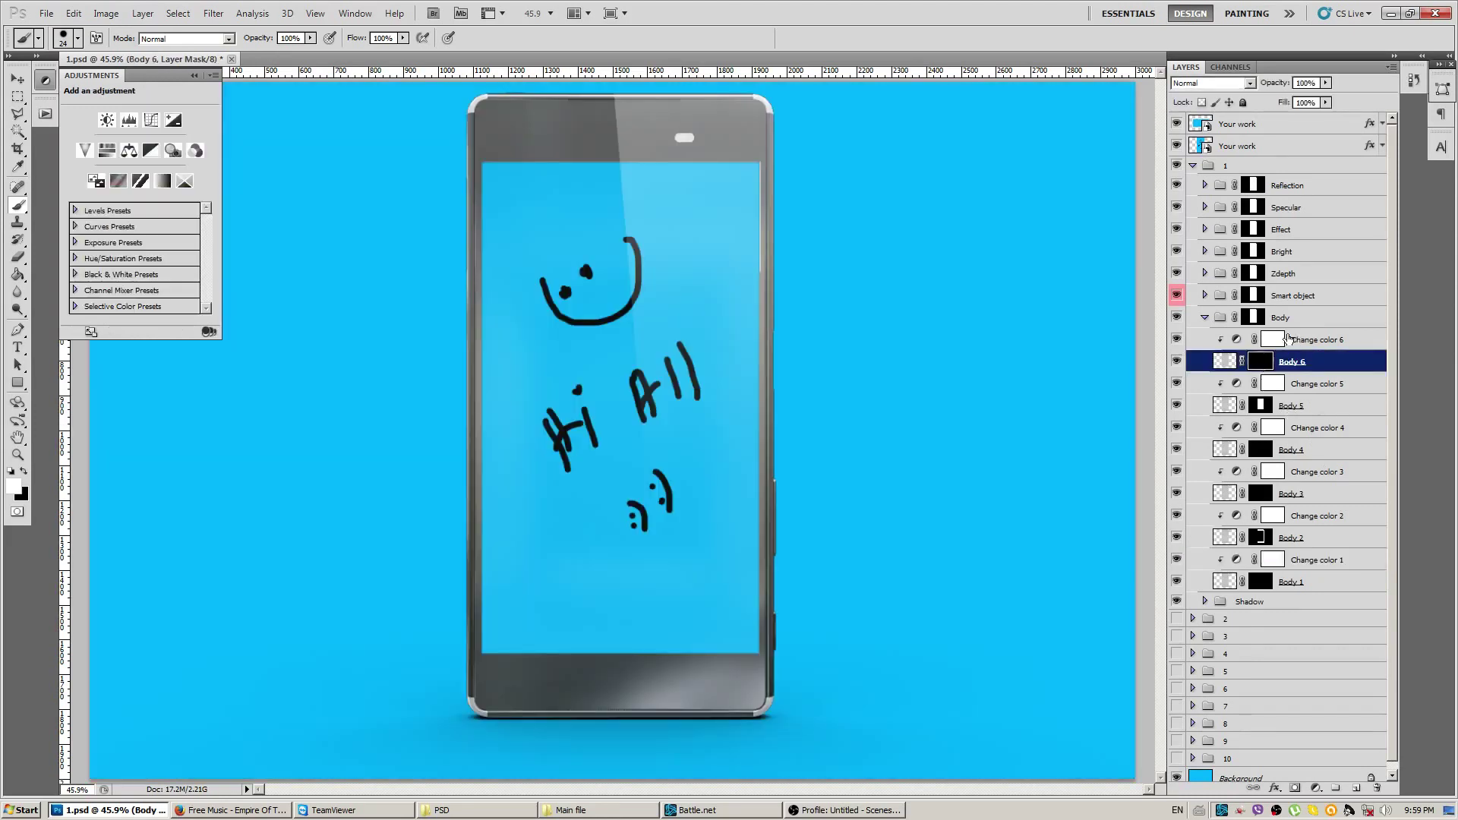
left_click(1288, 340)
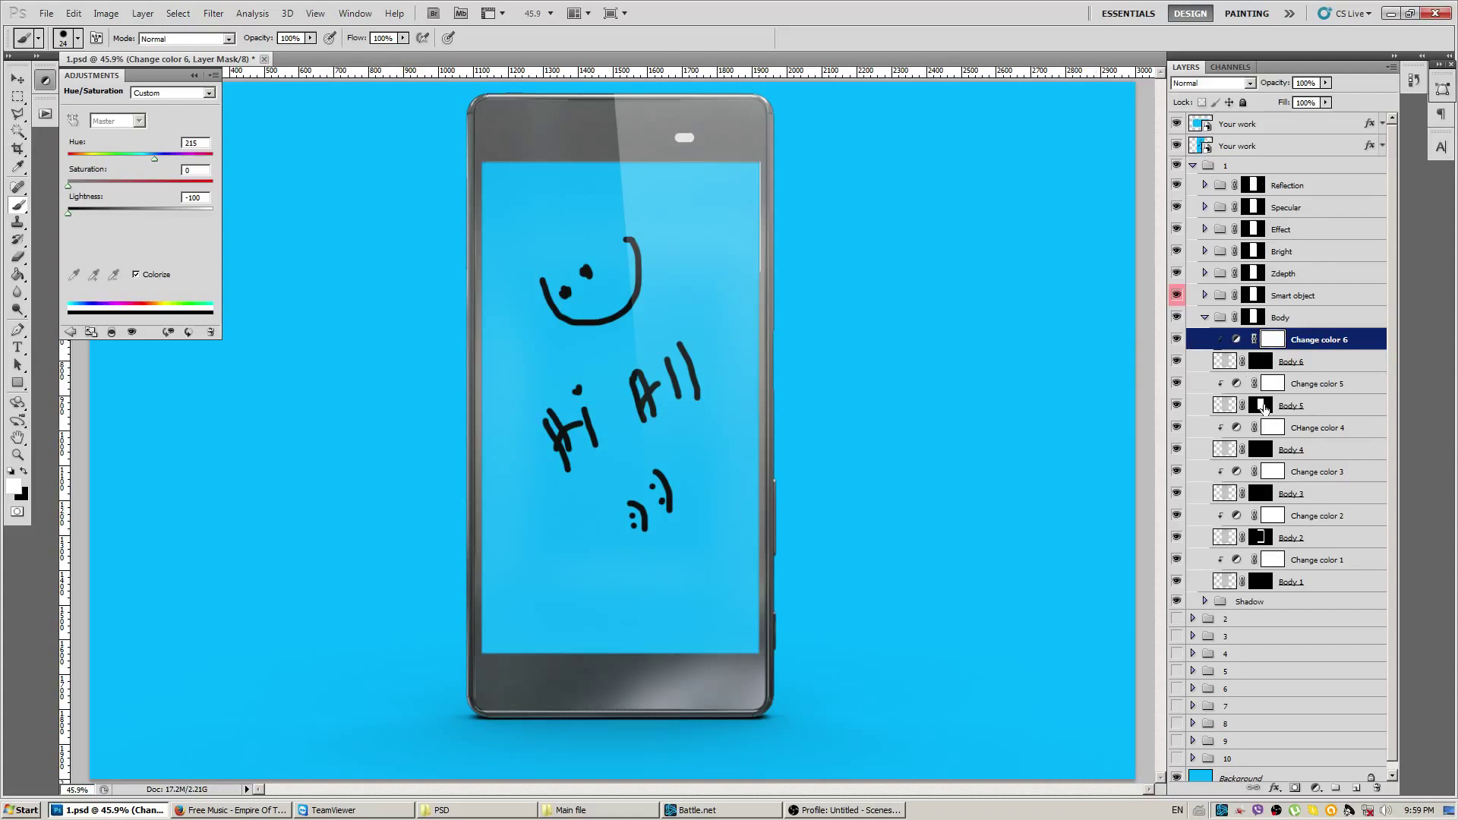
left_click(1273, 428)
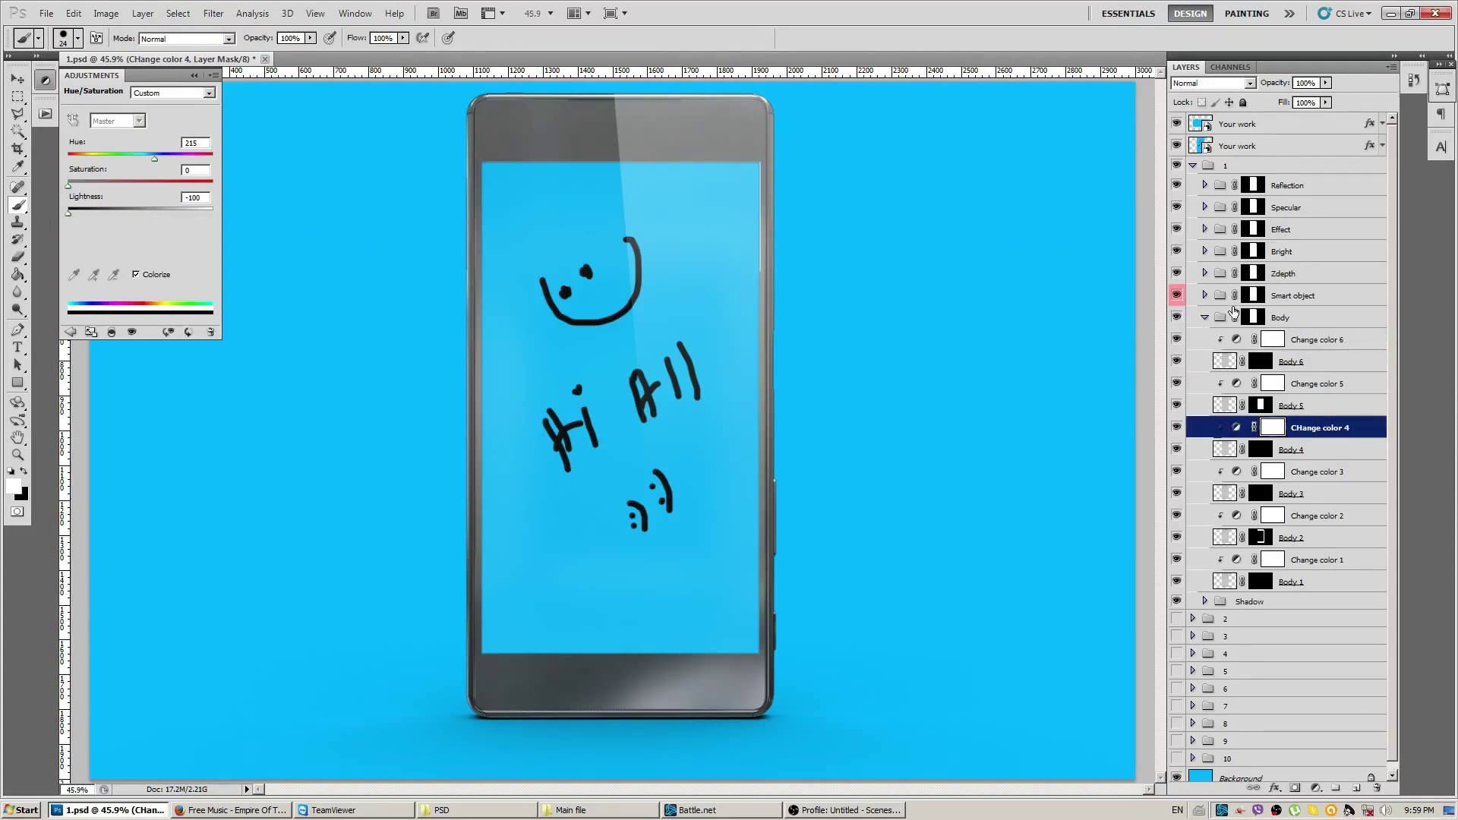
Expand the Bright group and compare its Bright 2 layer with the matching Body 2 layer, leaving both names as they are.
left_click(1291, 251)
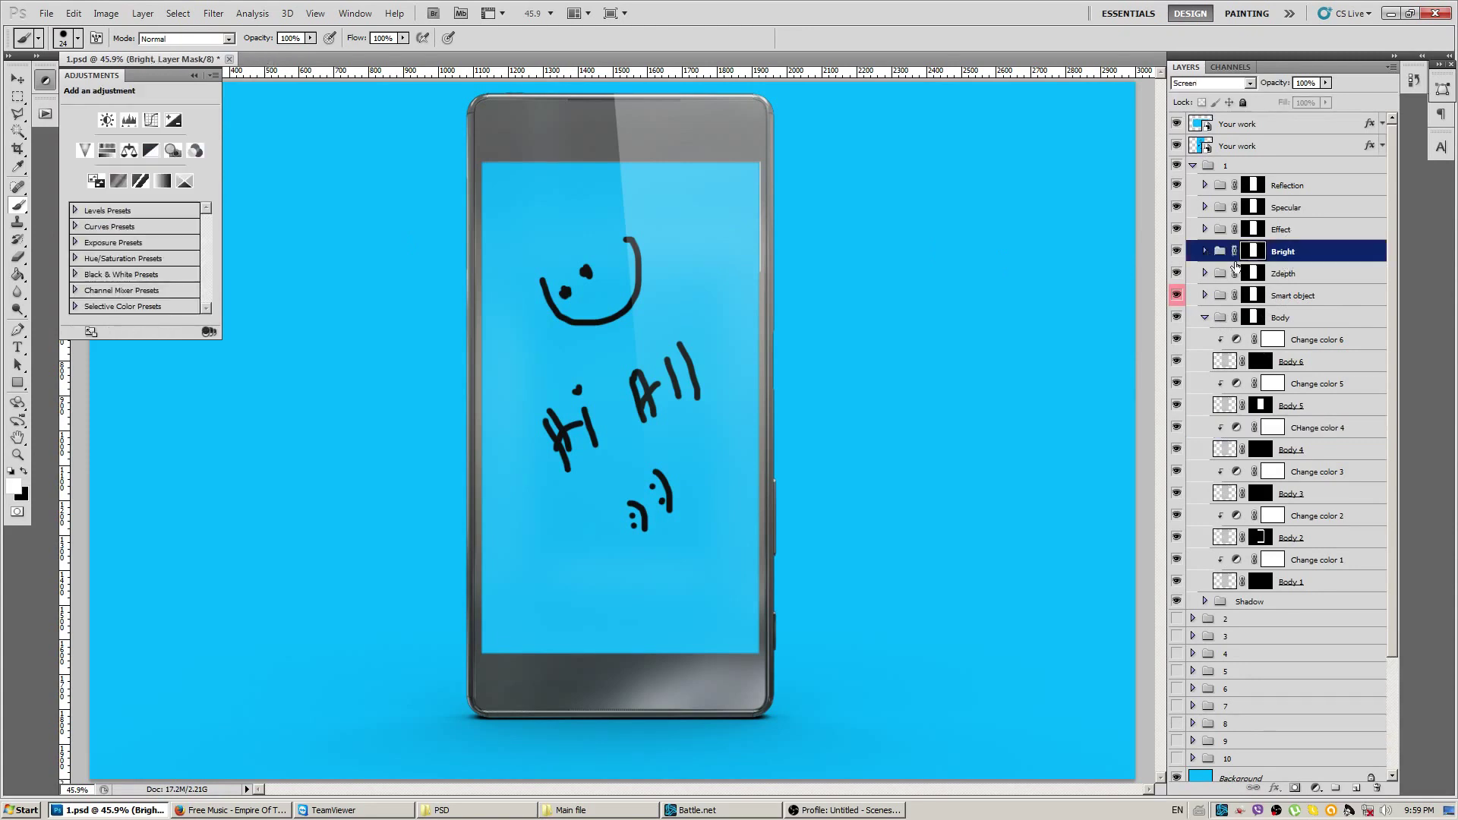
left_click(1204, 251)
scroll(1295, 429, "down", 1)
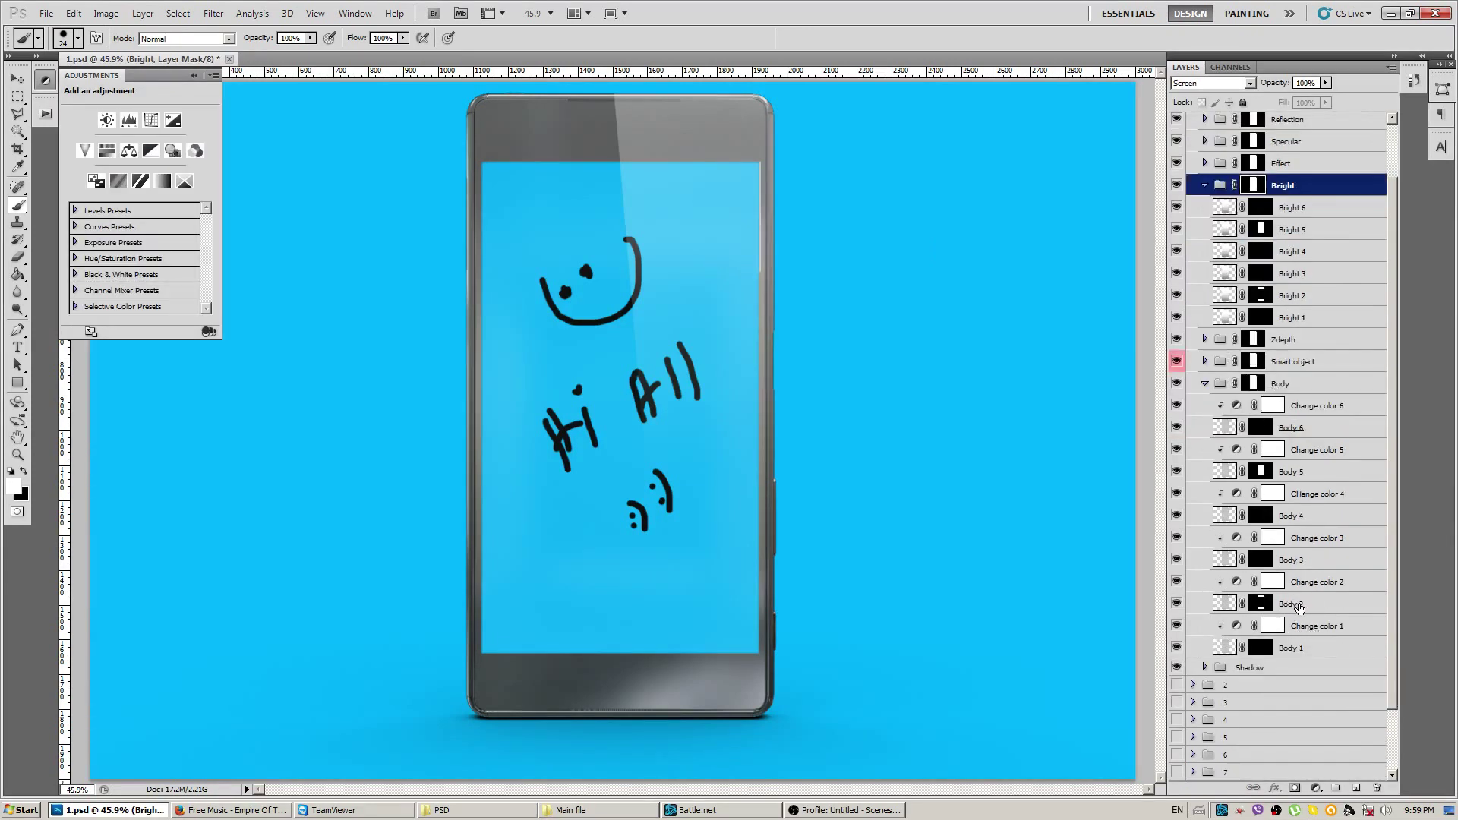
double_click(1300, 605)
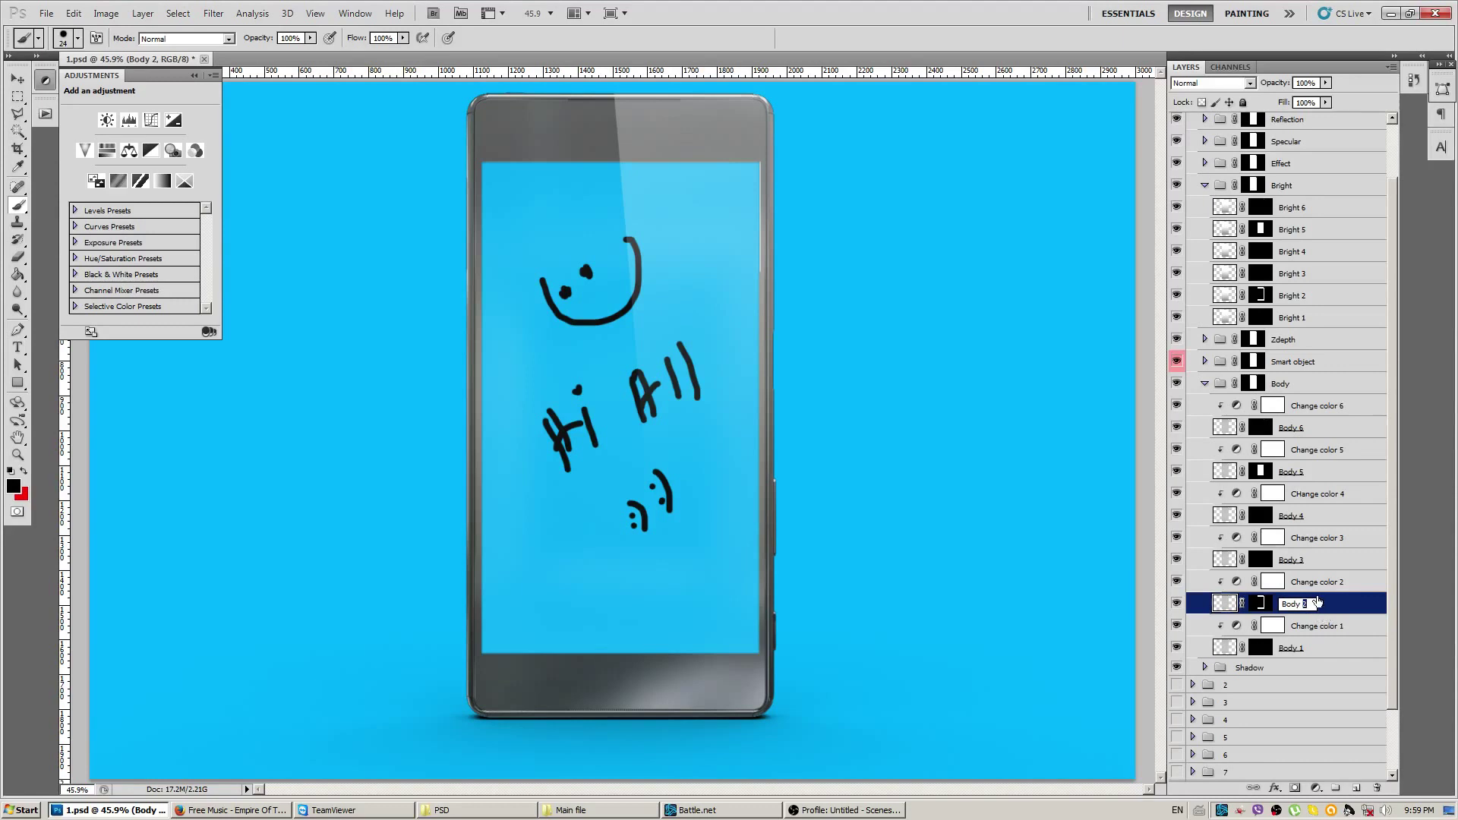
double_click(1294, 297)
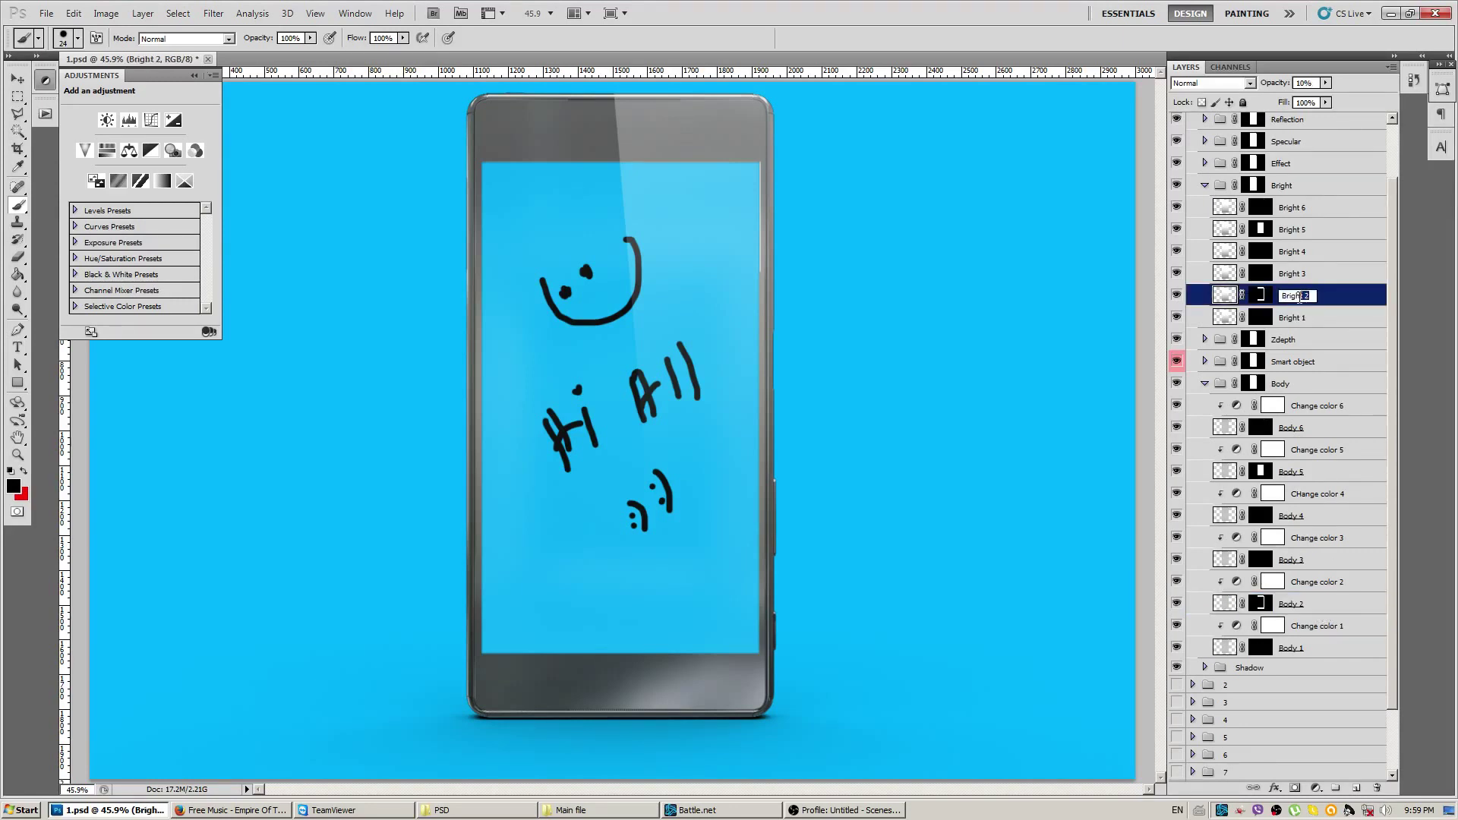
left_click(1370, 301)
Try the Bright 2 layer at 0% and 50% opacity, and settle on 5%.
left_click_drag(1325, 83, 1291, 95)
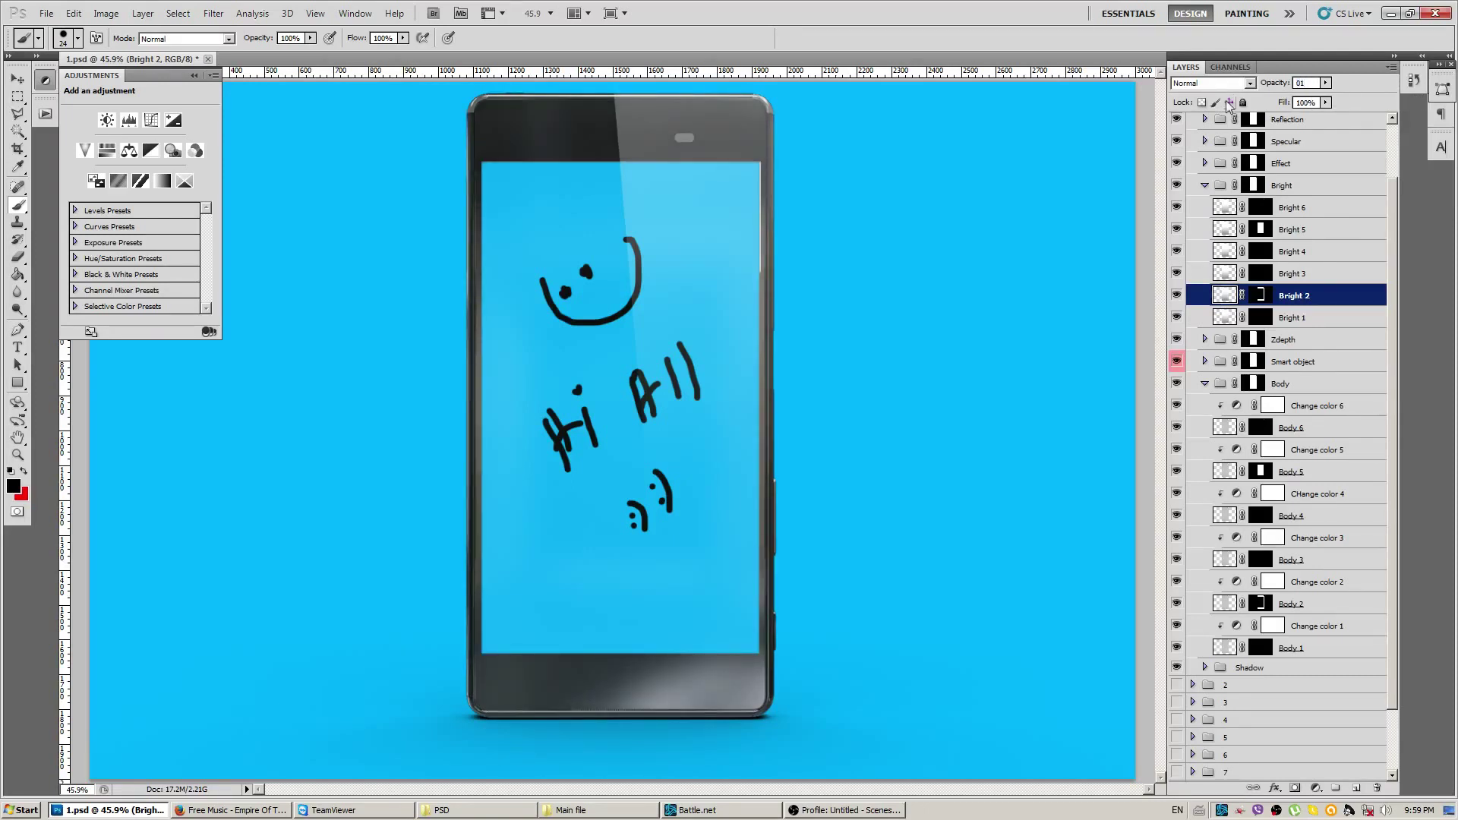
key("Down")
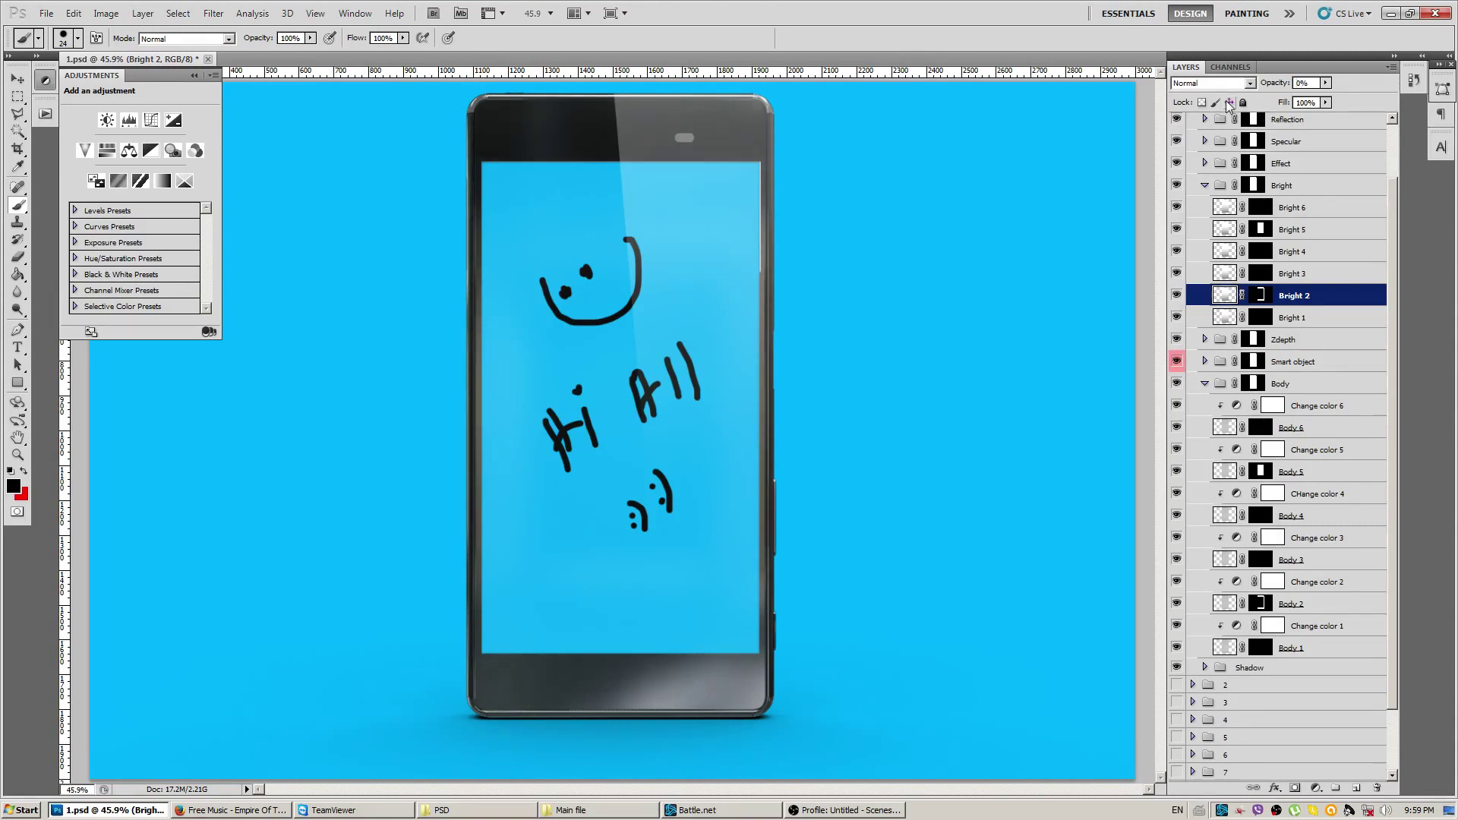
type("50")
key("Return")
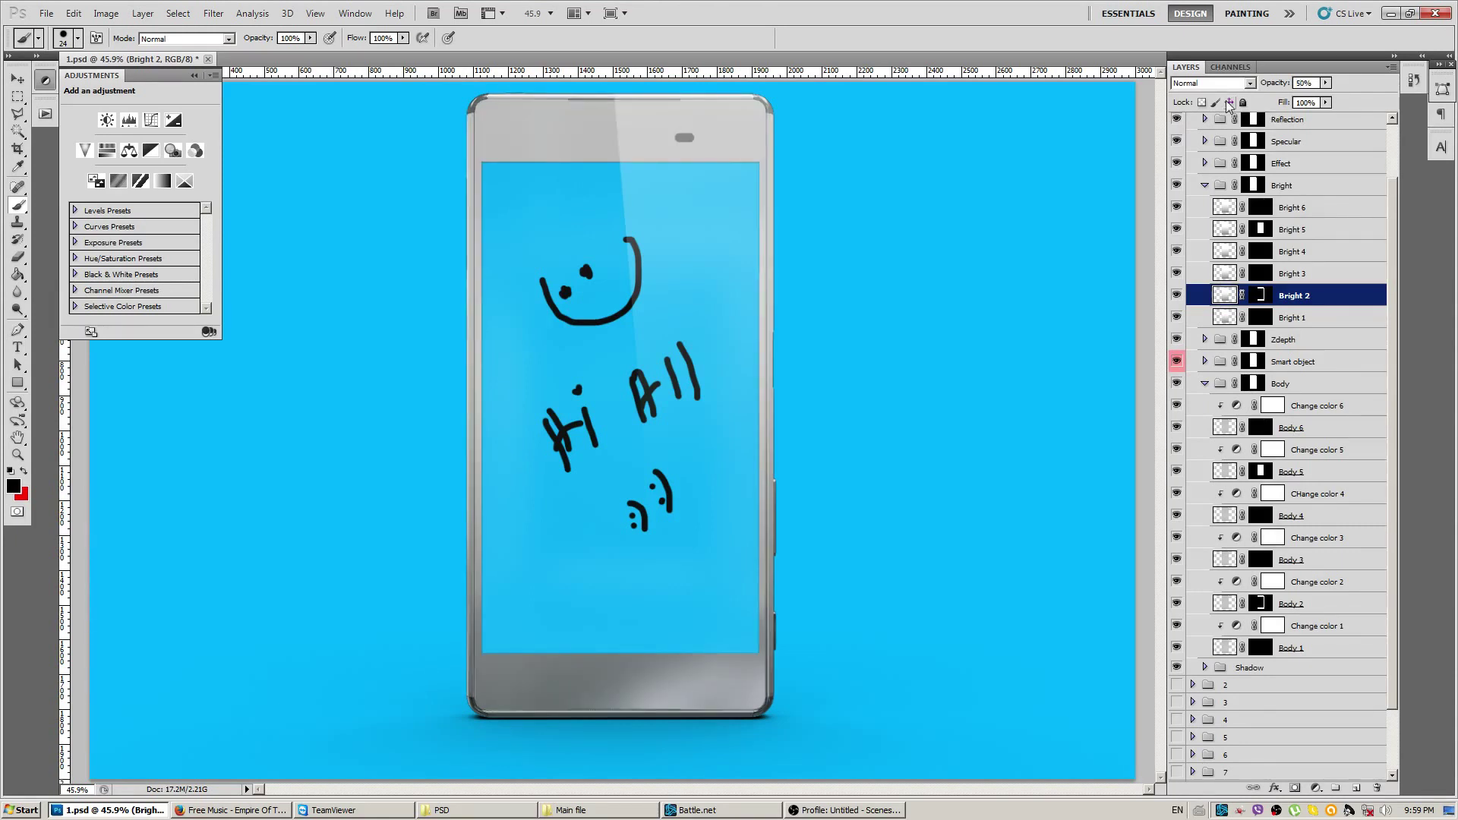
key("BackSpace")
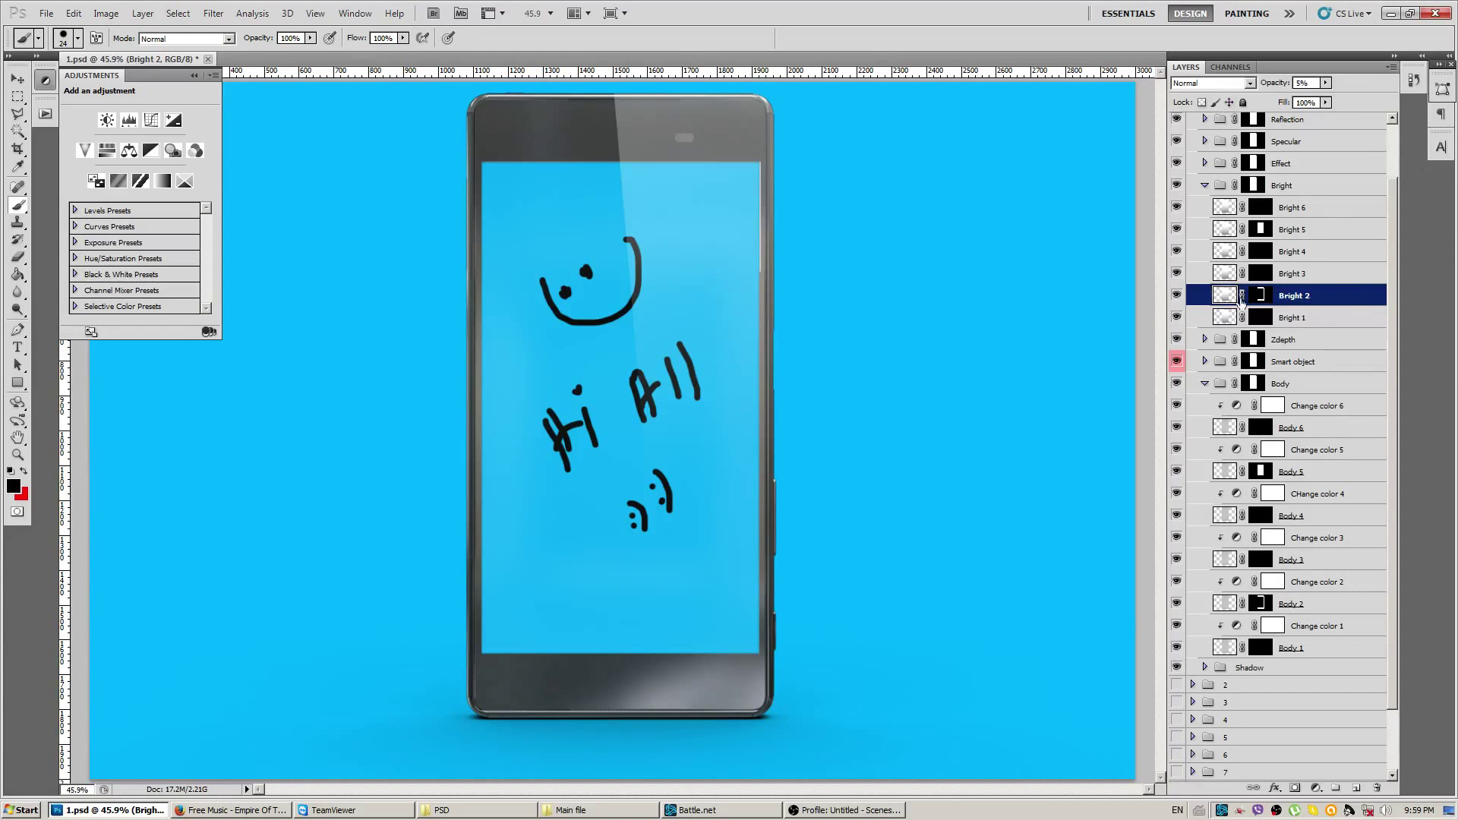
Review the Bright 1, Bright 3, Bright 4 and Bright 6 layers one by one, and collapse the Bright group.
left_click(1306, 276)
key("v")
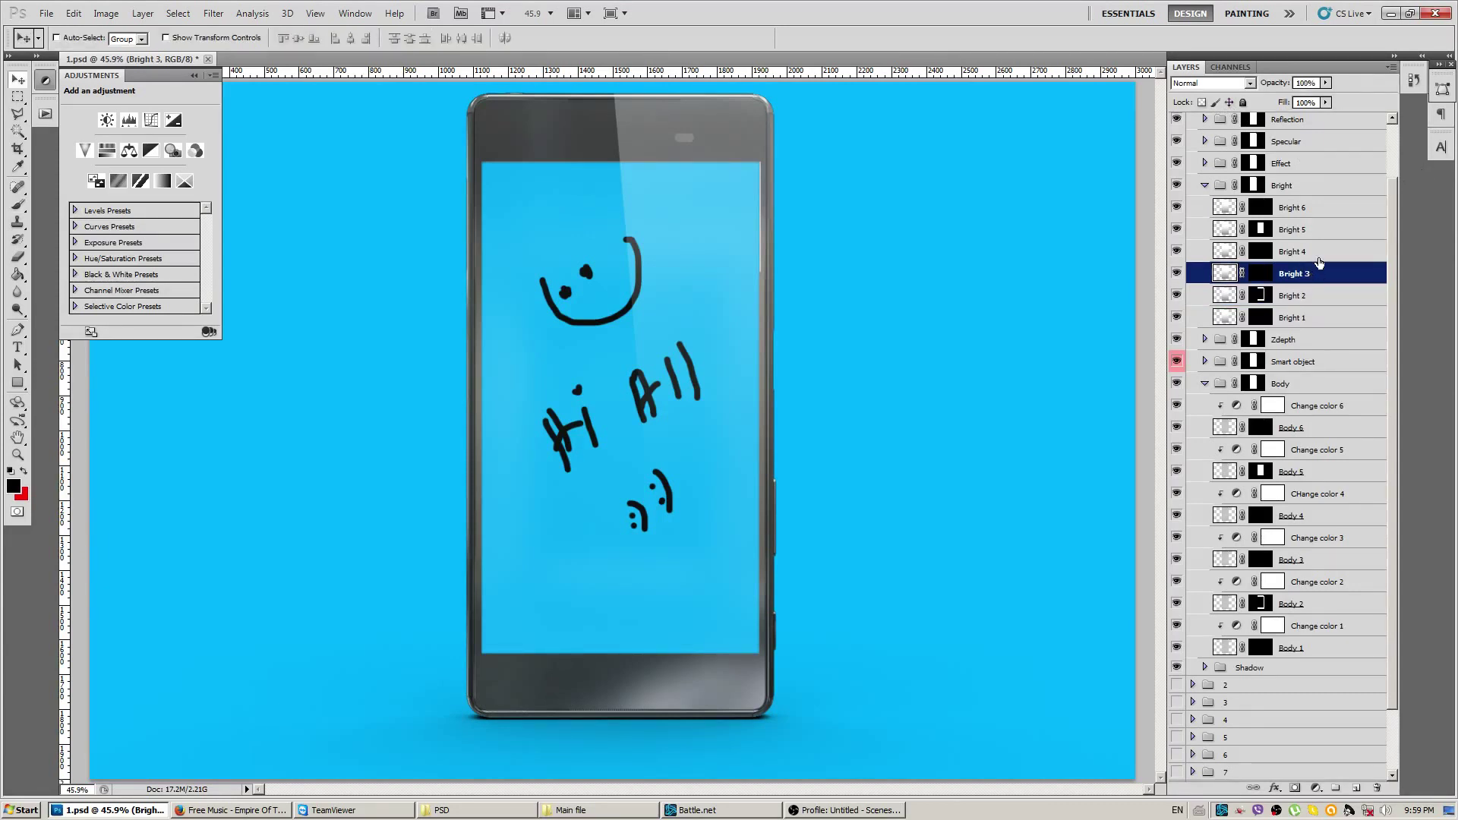
left_click(1283, 319)
left_click(1276, 267)
left_click(1283, 251)
left_click(1282, 209)
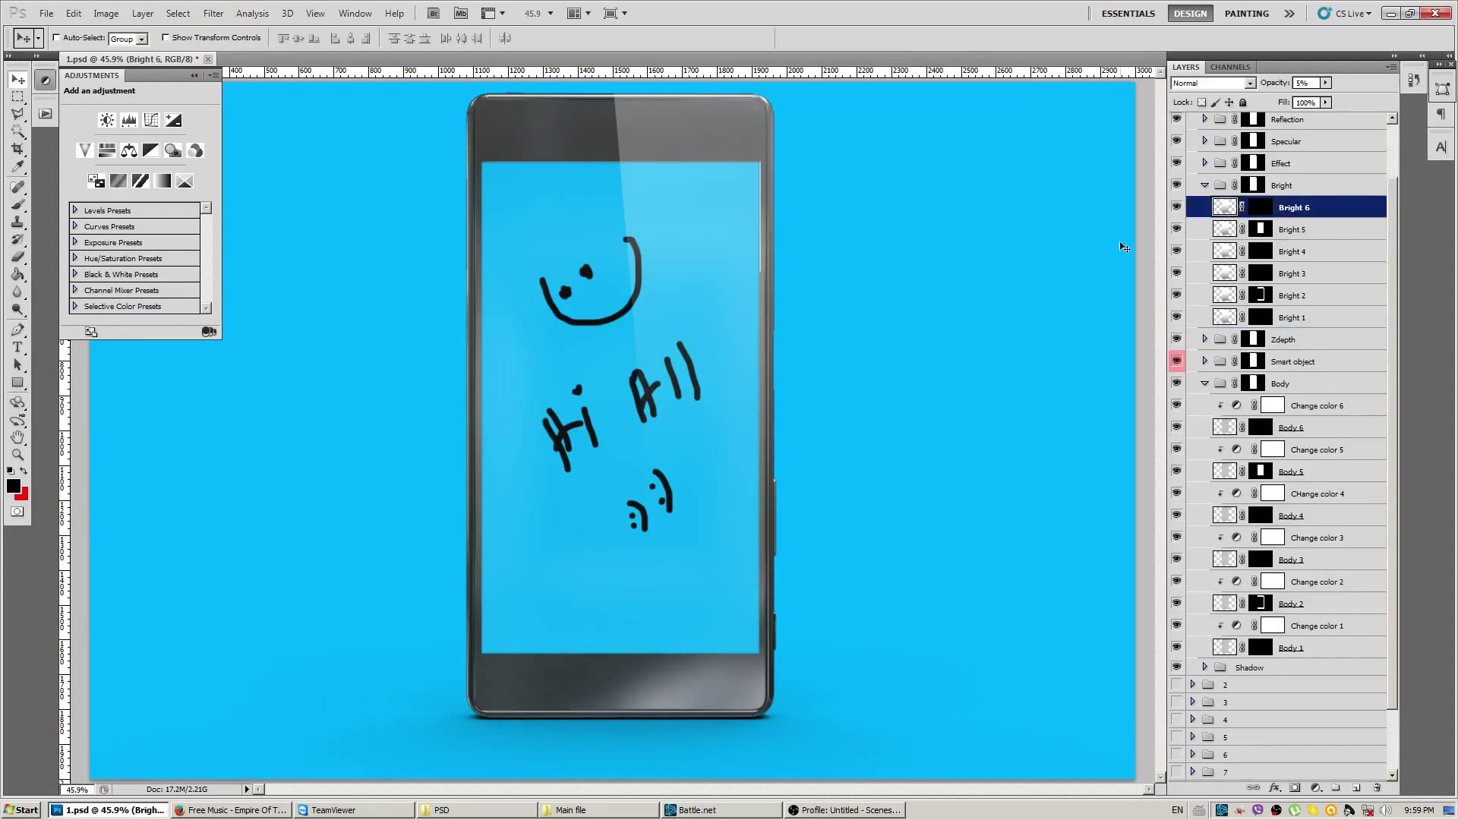
left_click(1205, 186)
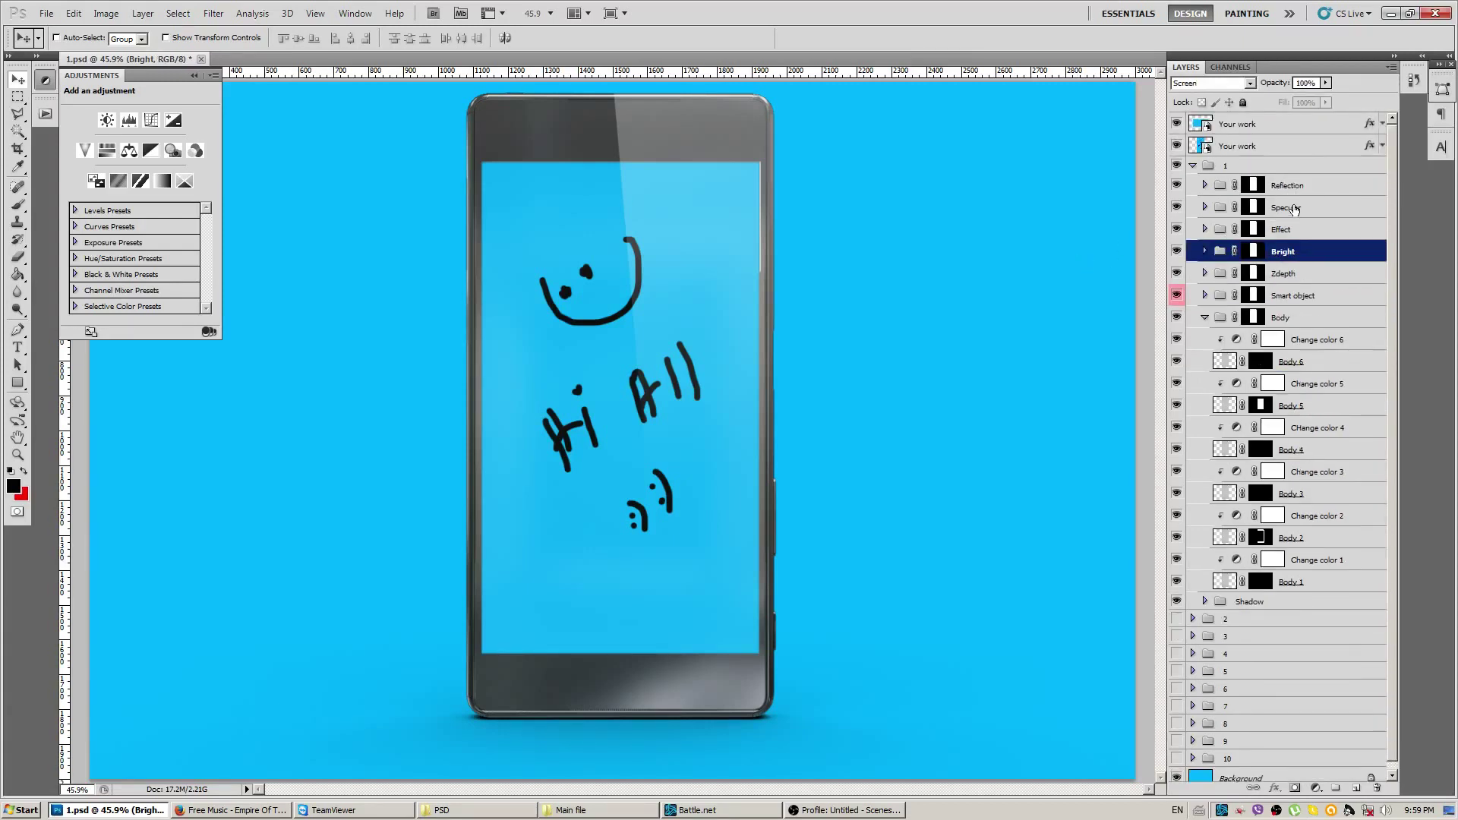
Expand the Reflection group and toggle the Reflection 1 layer's visibility to compare its effect, leaving it hidden.
left_click(1299, 186)
left_click(1206, 185)
left_click(1289, 229)
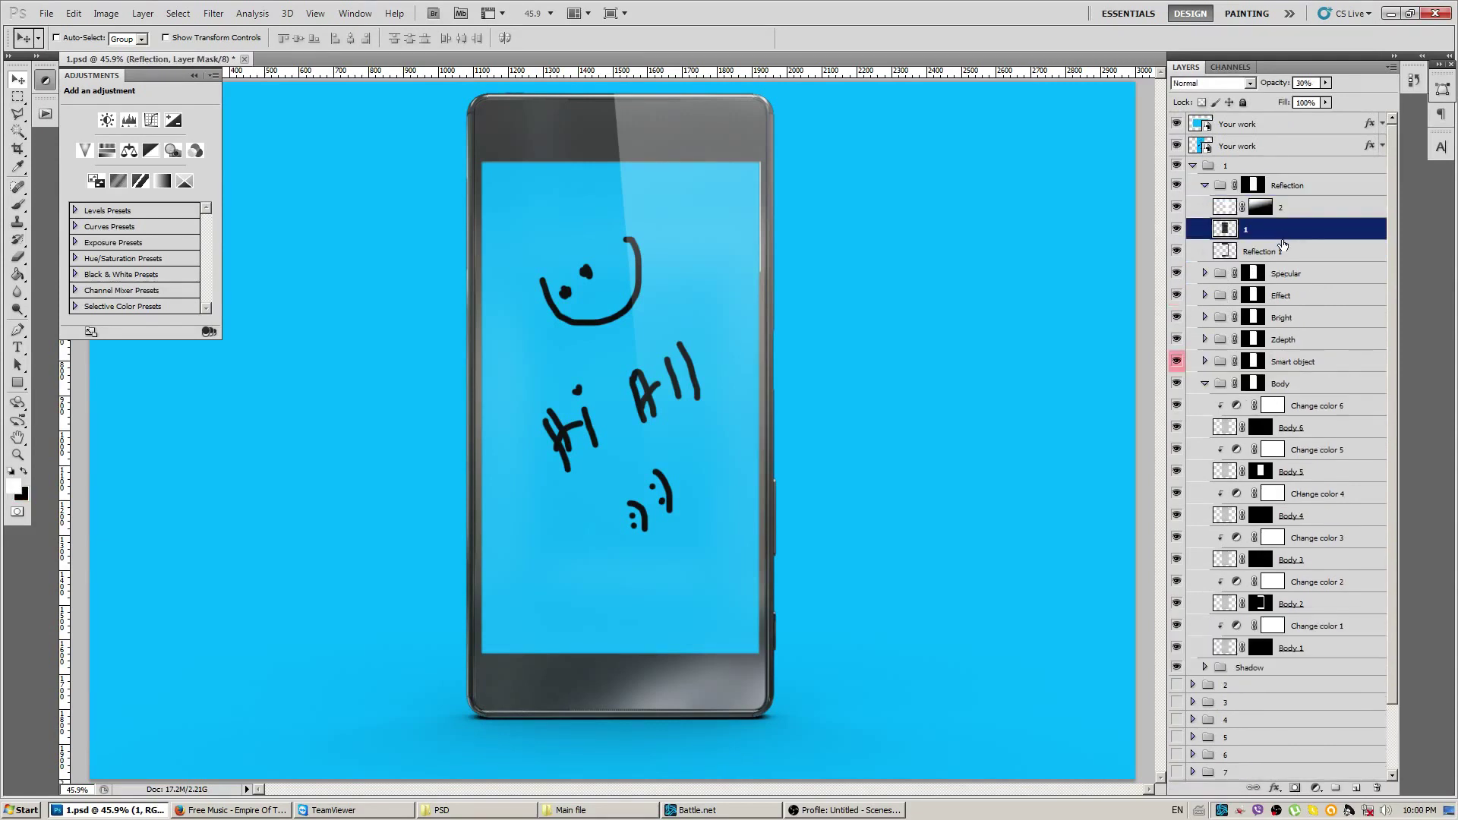
left_click(1283, 250)
left_click(1177, 252)
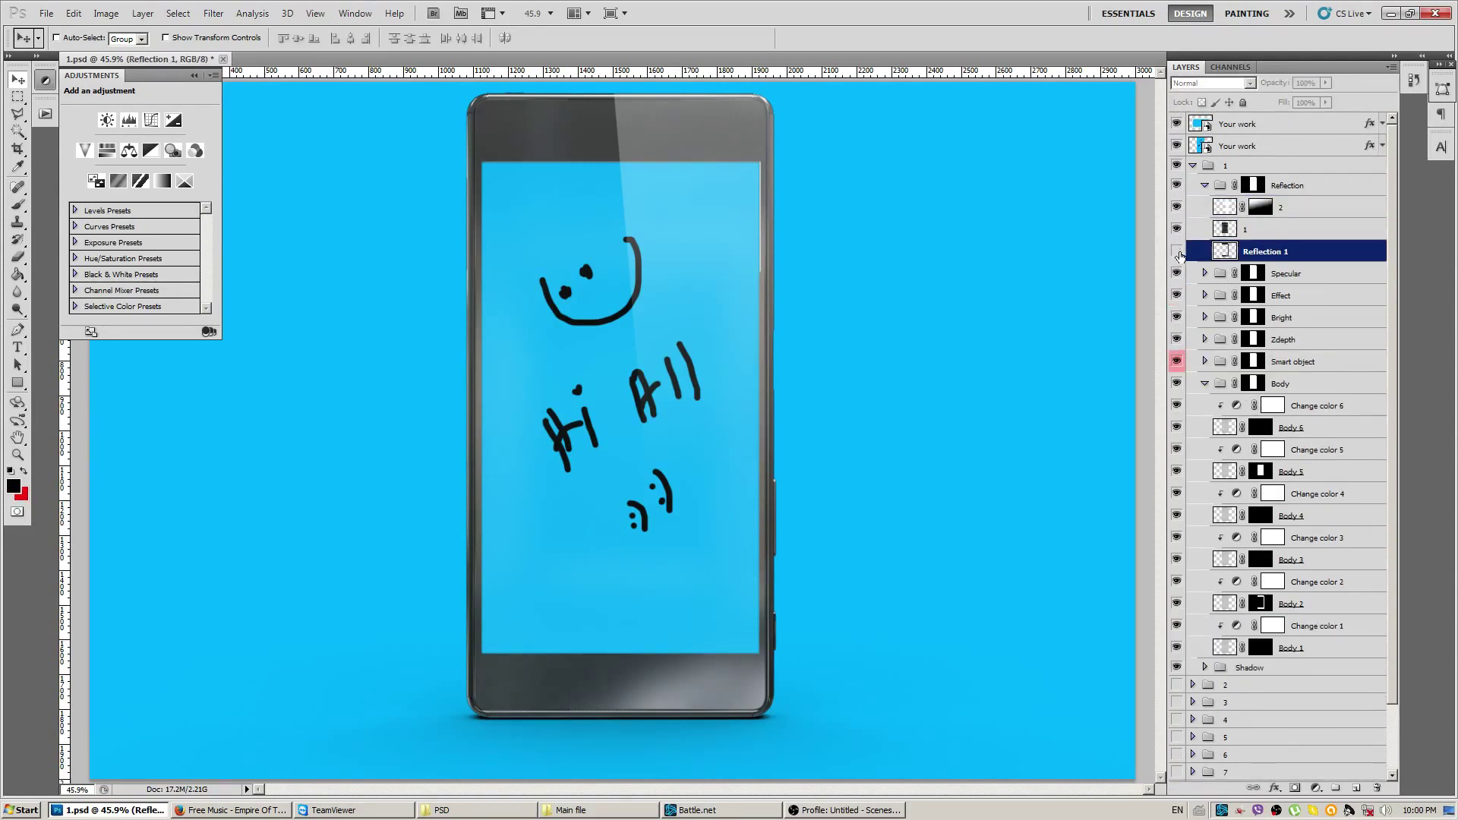
left_click(1178, 252)
left_click(1178, 252)
left_click(1177, 252)
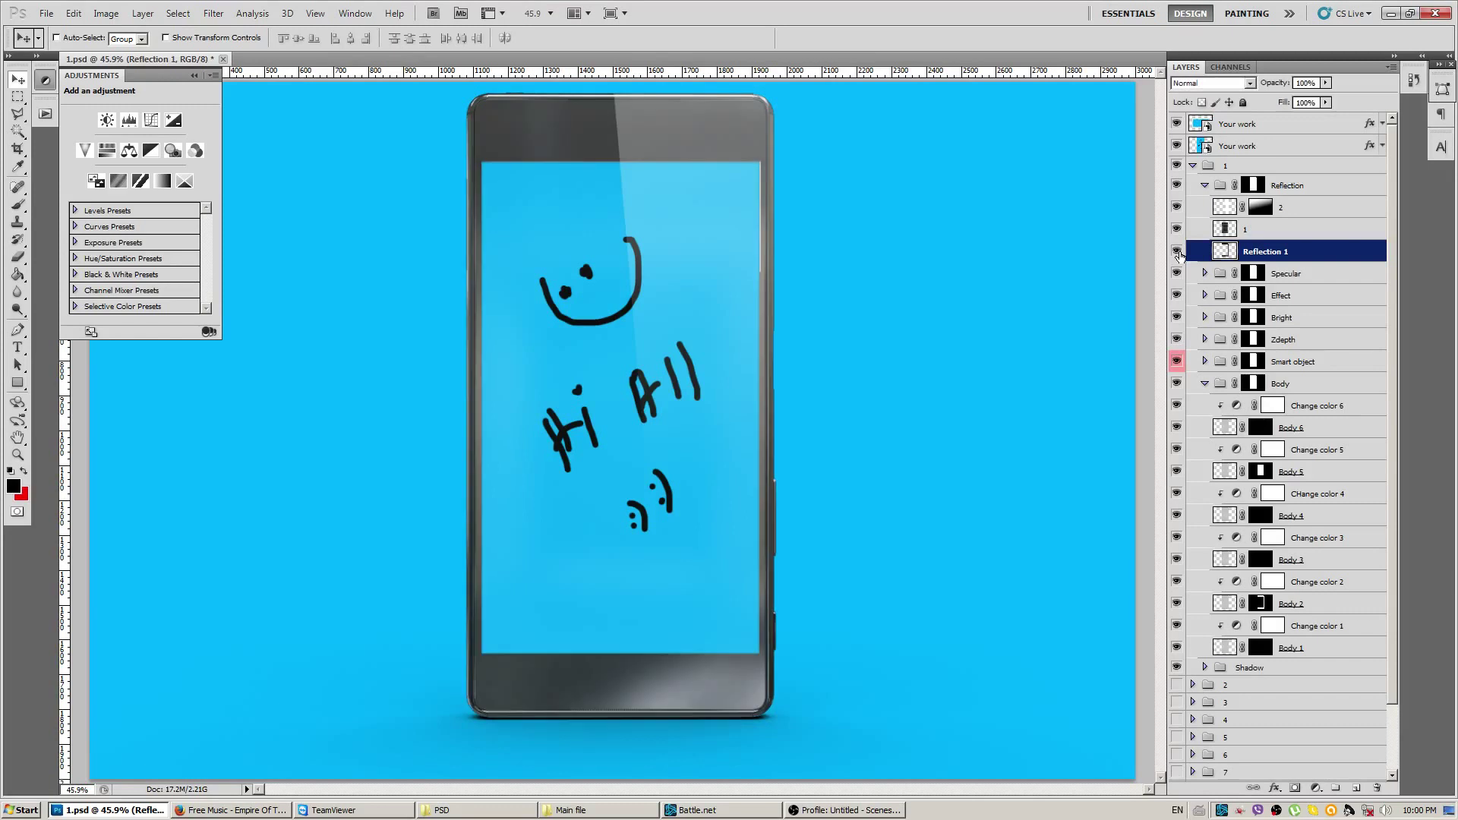
left_click(1177, 252)
Toggle the Specular group's visibility to compare its highlights, and show both it and the Reflection 1 layer again.
left_click(1177, 273)
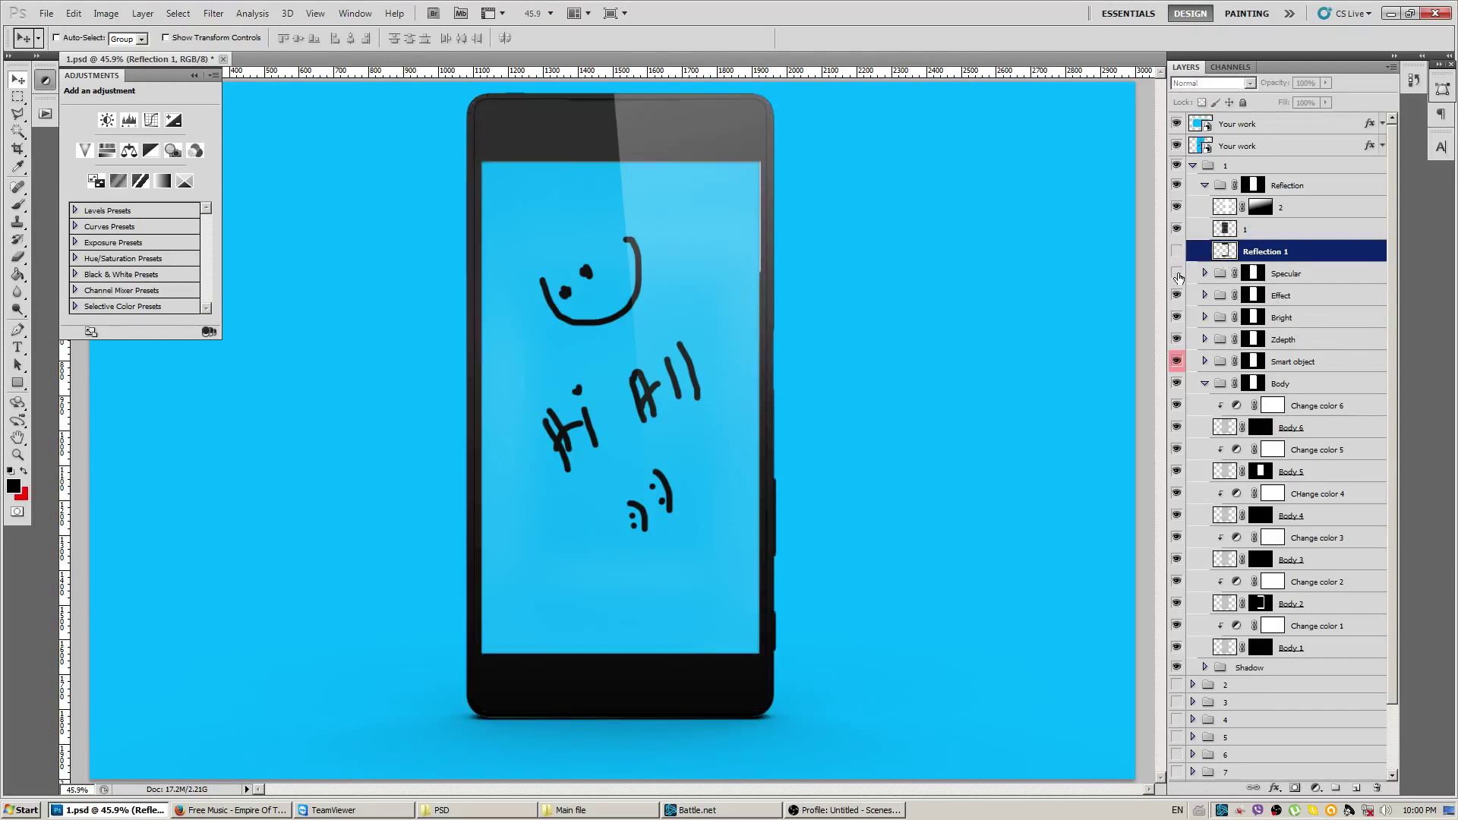
left_click(1177, 273)
left_click(1177, 273)
left_click(1177, 273)
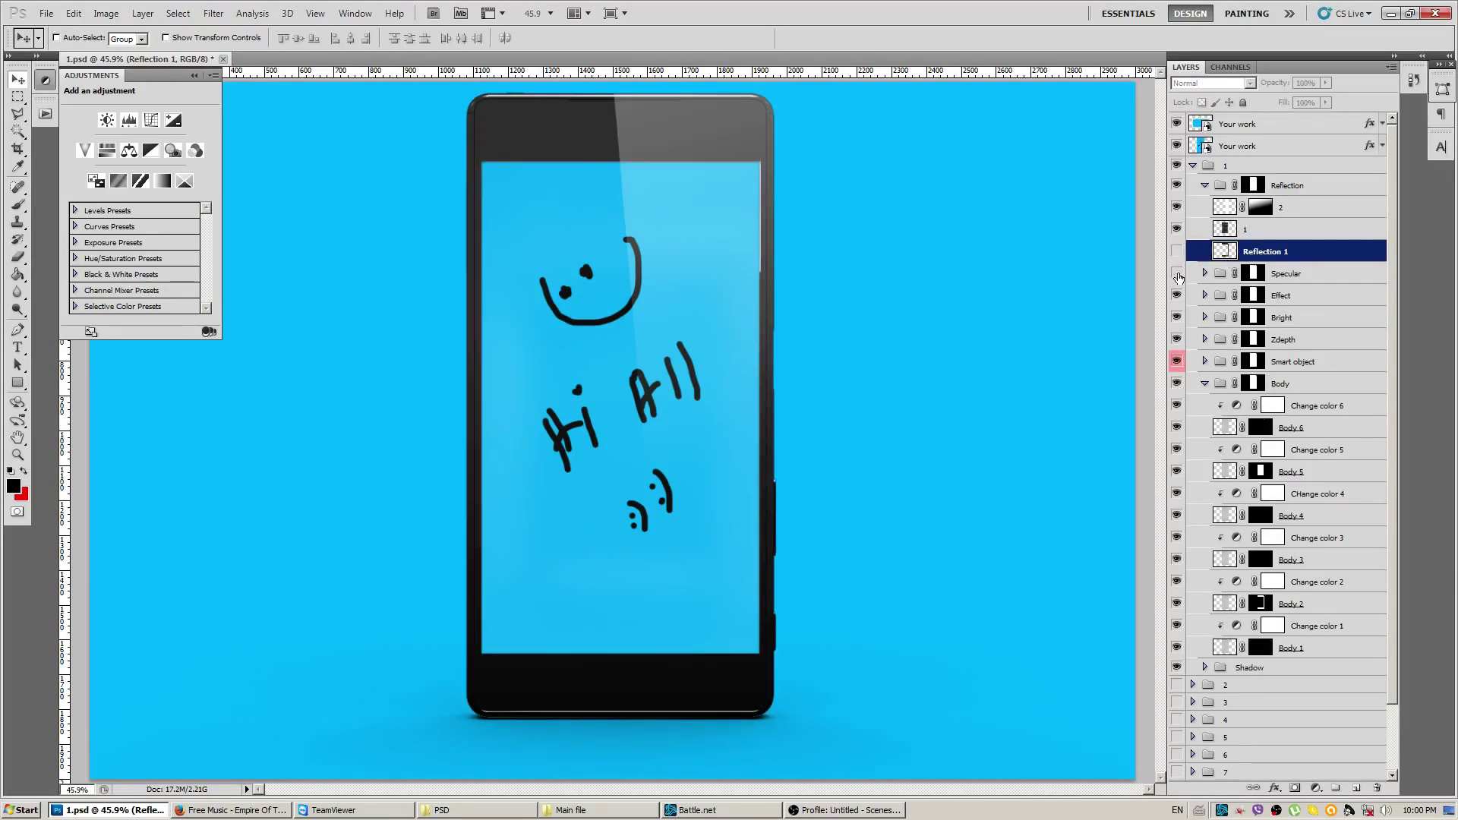
left_click(1178, 275)
left_click(1177, 274)
left_click(1178, 252)
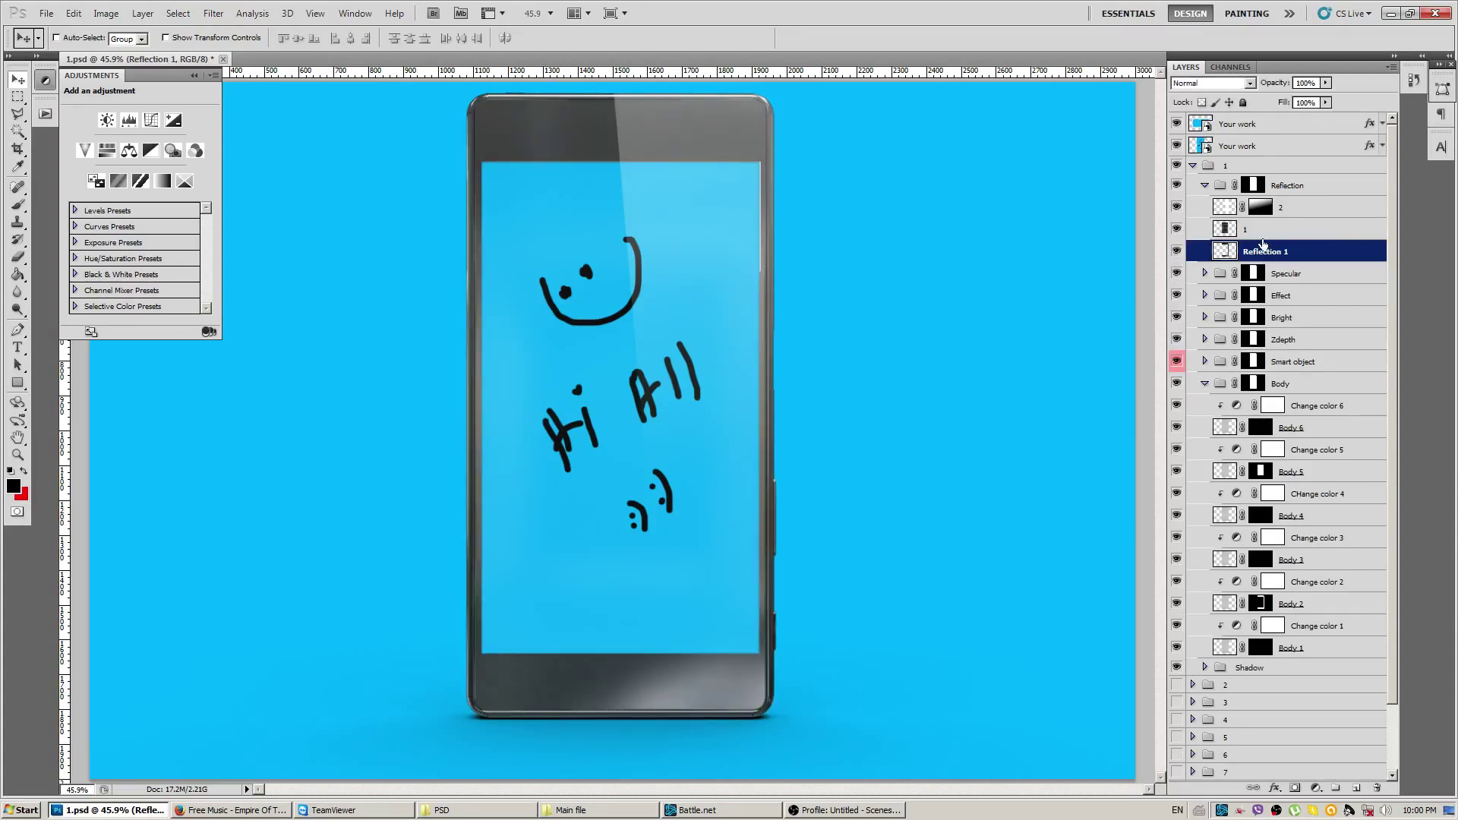
Toggle layer 1 of the Reflection group off and on, and collapse the Reflection and Body groups.
left_click(1260, 229)
left_click(1177, 228)
left_click(1177, 228)
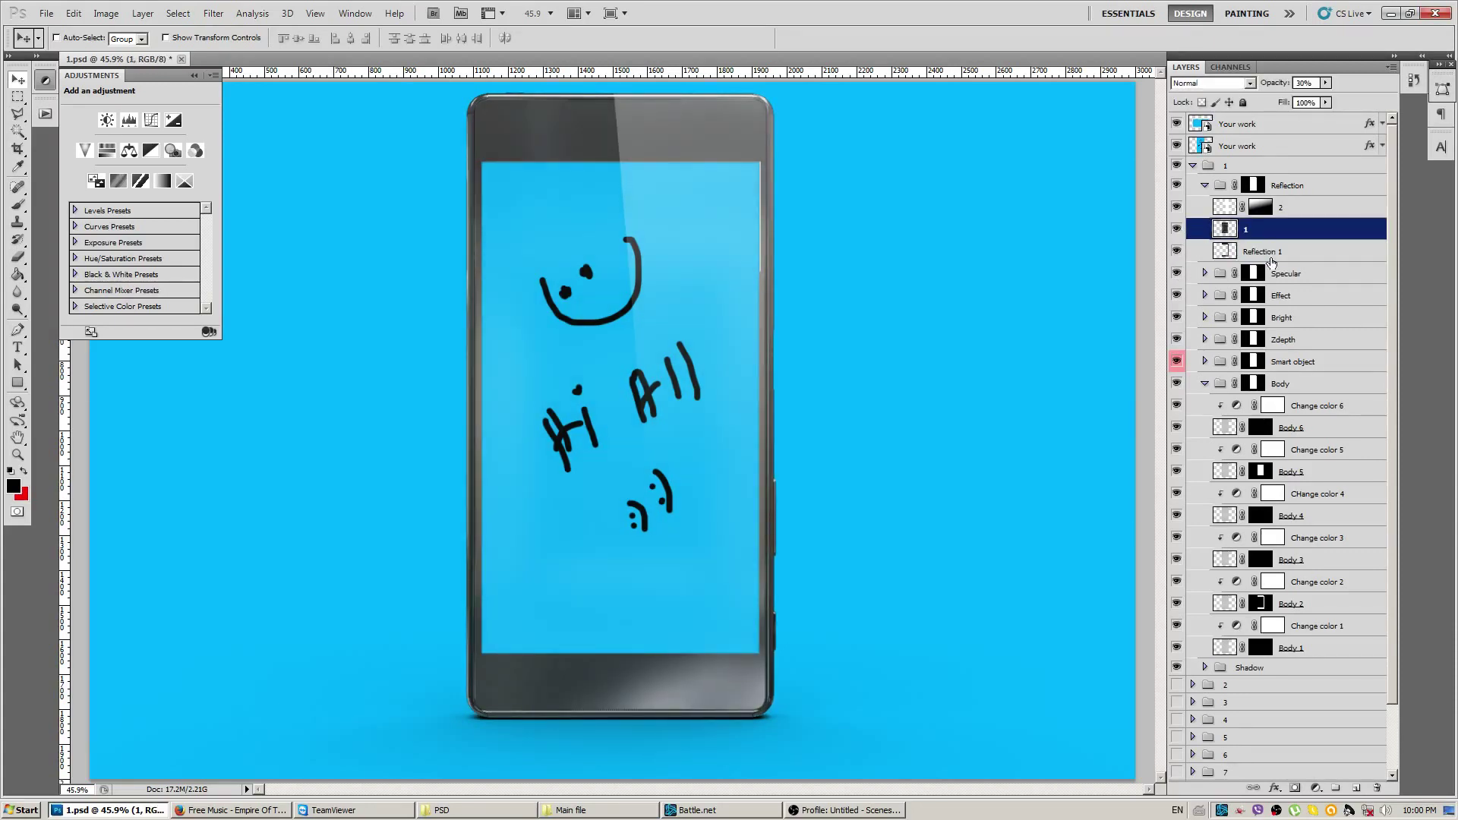
left_click(1205, 185)
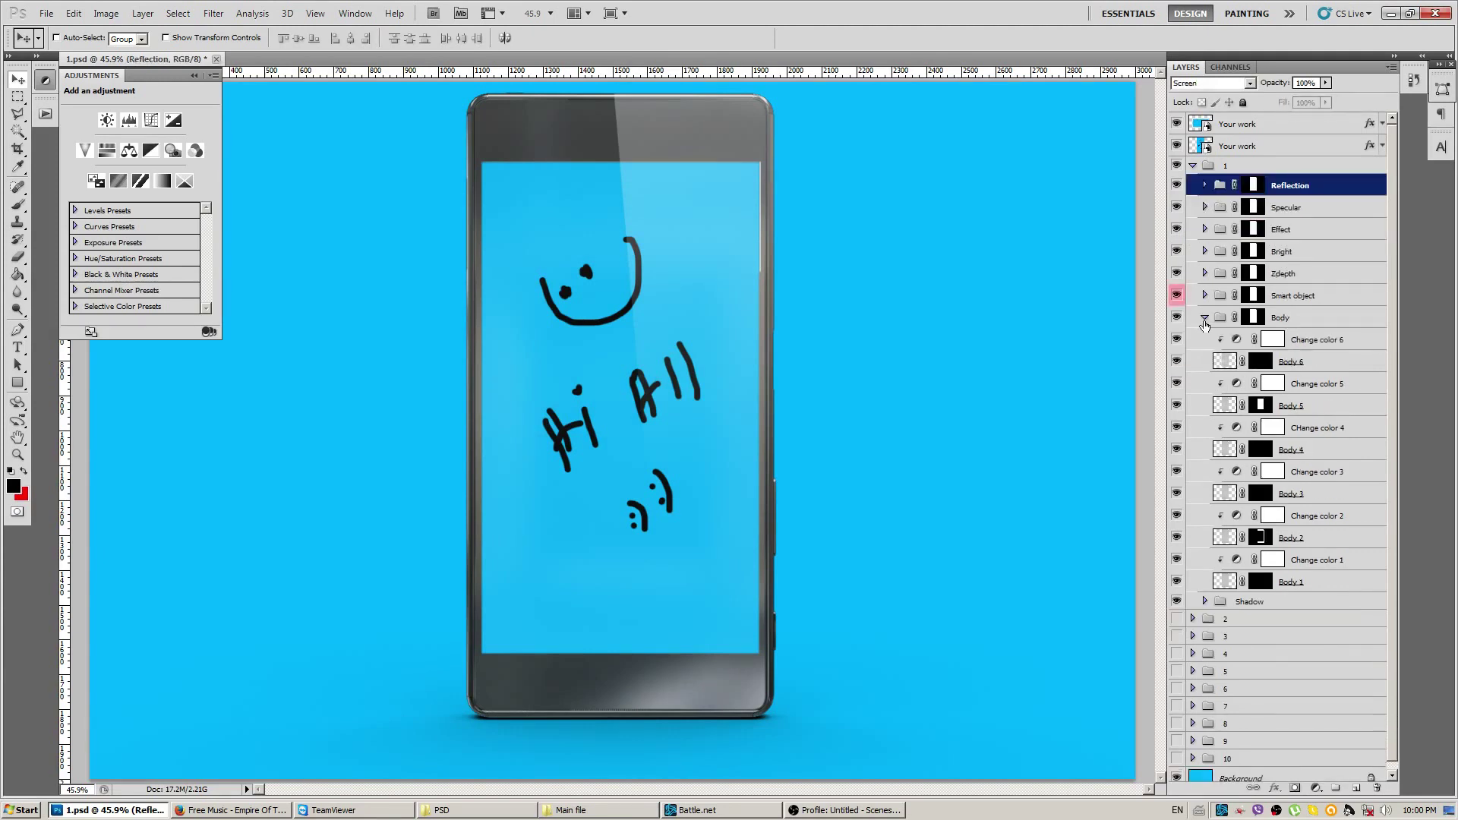
left_click(1205, 319)
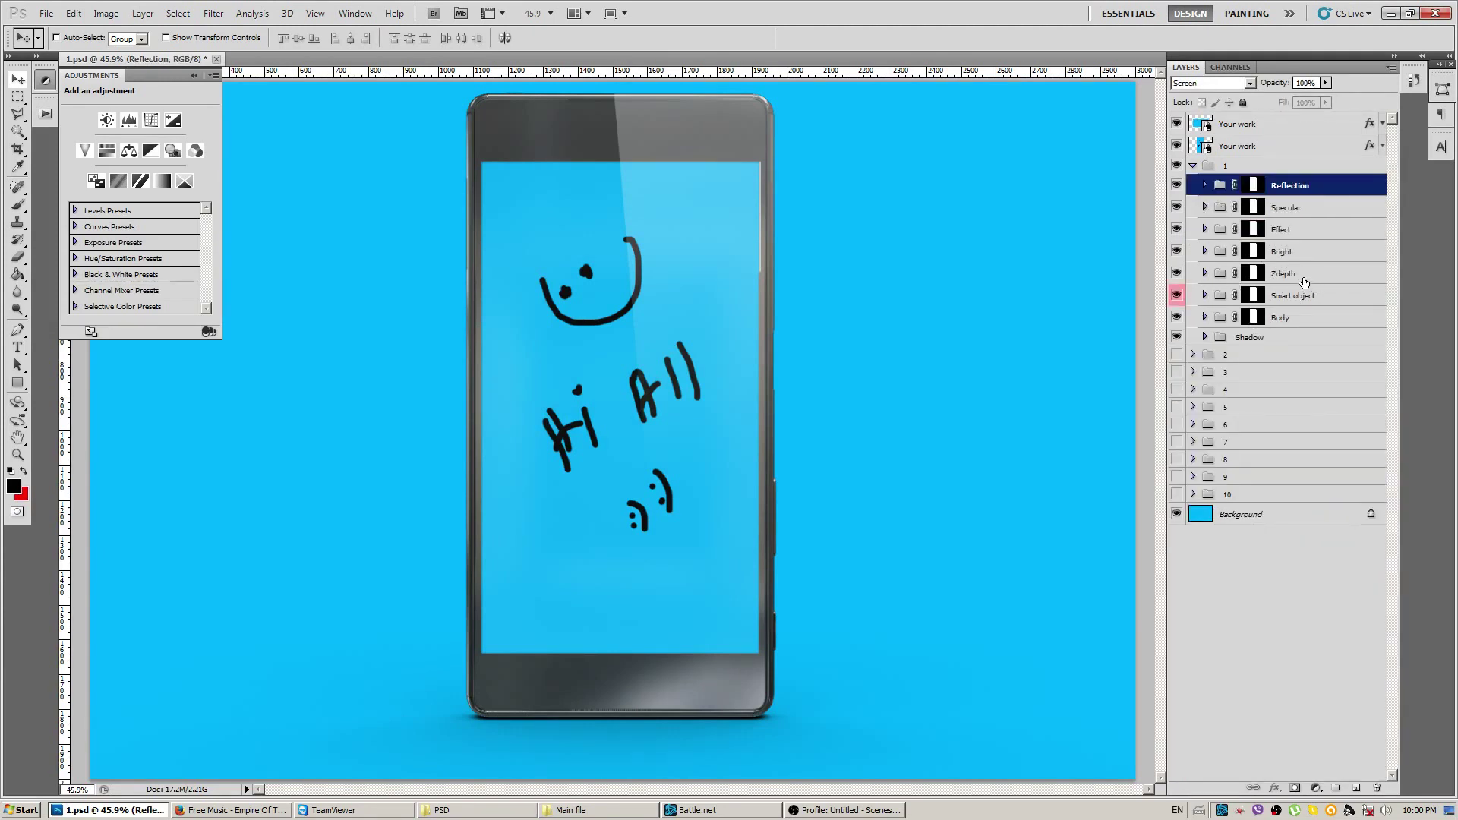
Expand the Shadow group to examine its shadow and fill layers, and collapse it again.
scroll(798, 366, "down", 1)
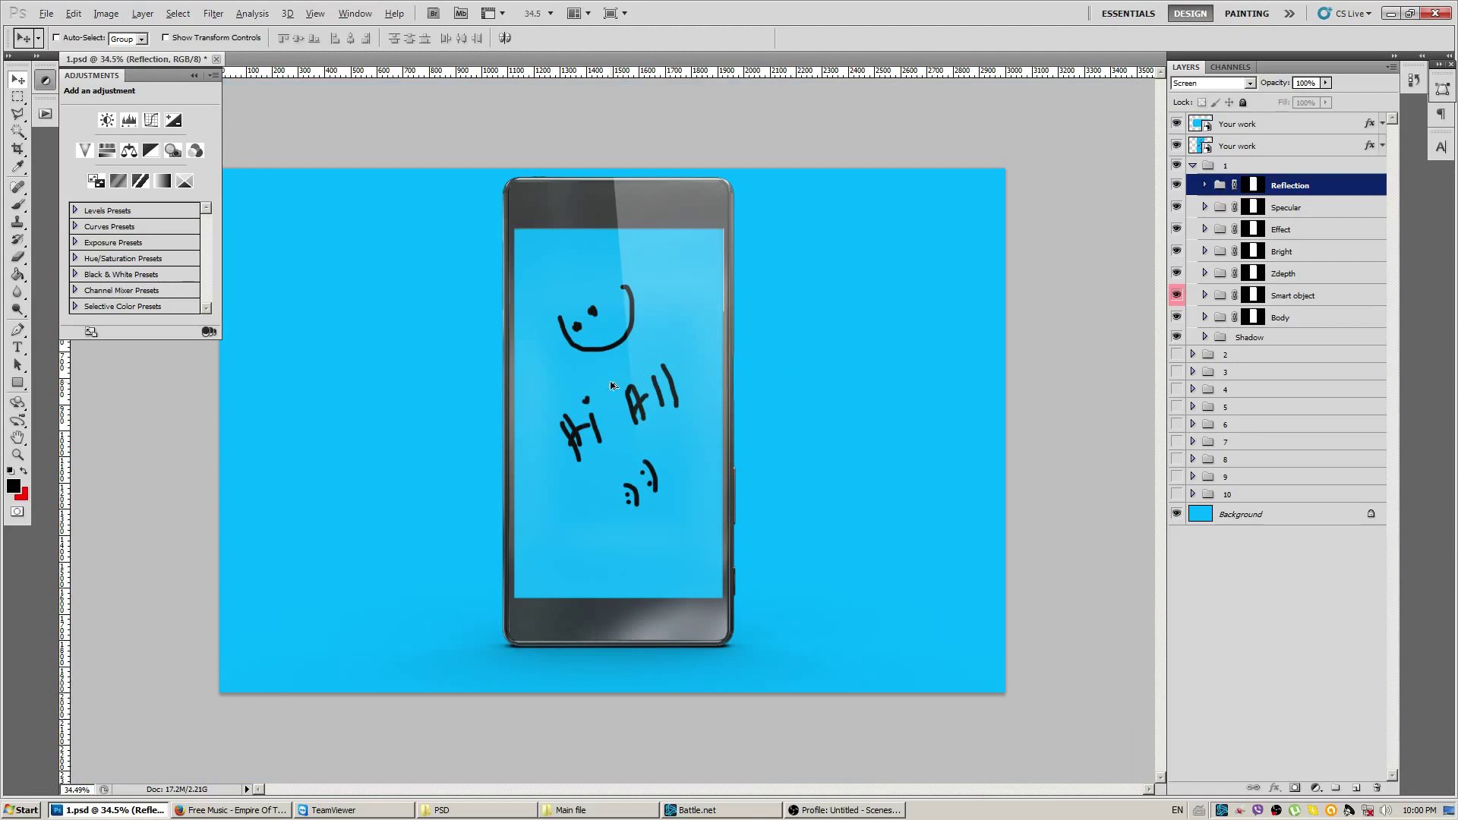
scroll(611, 385, "up", 1)
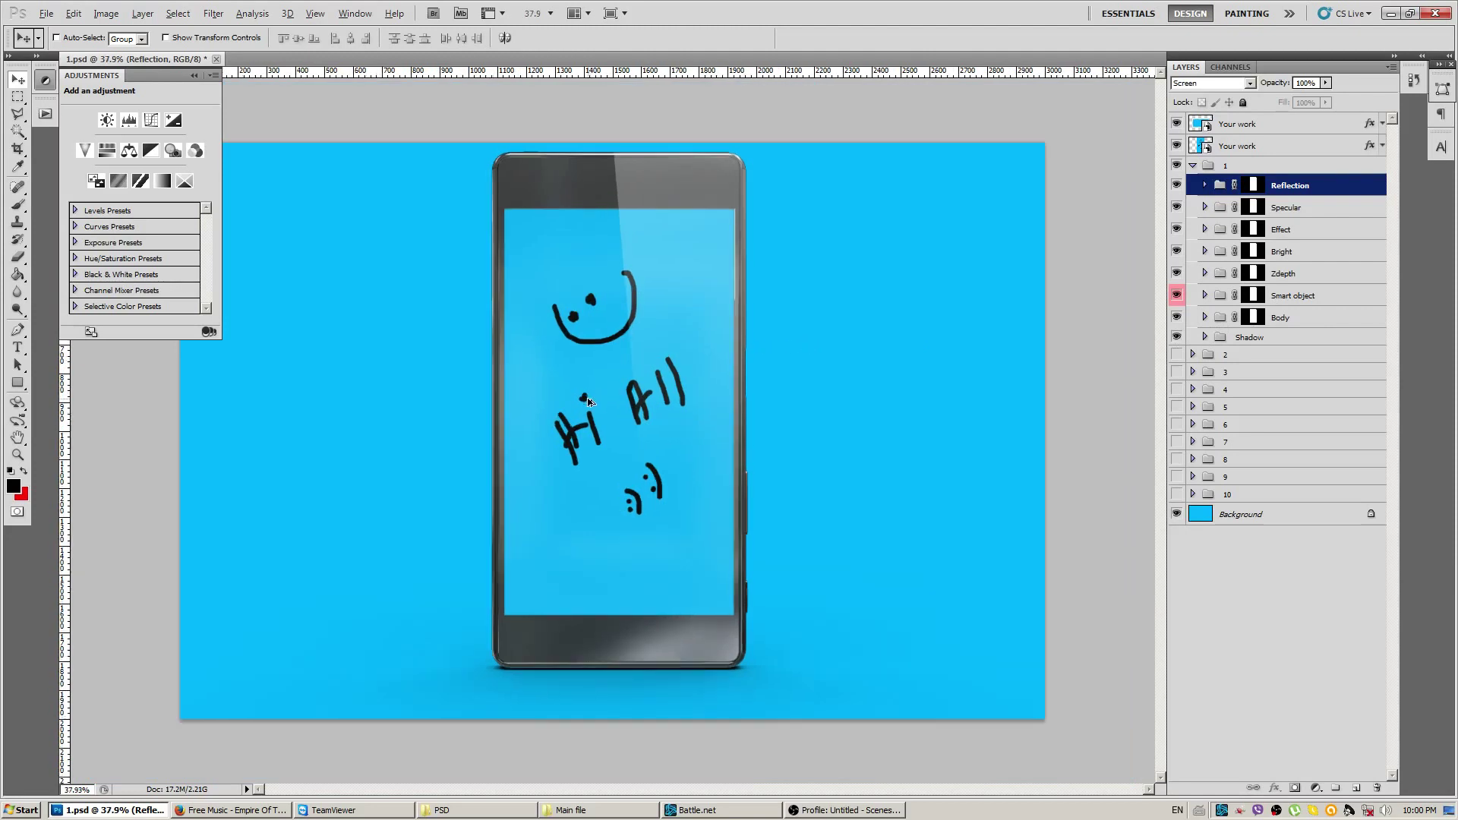
left_click(1282, 319)
left_click(1210, 341)
left_click(1205, 338)
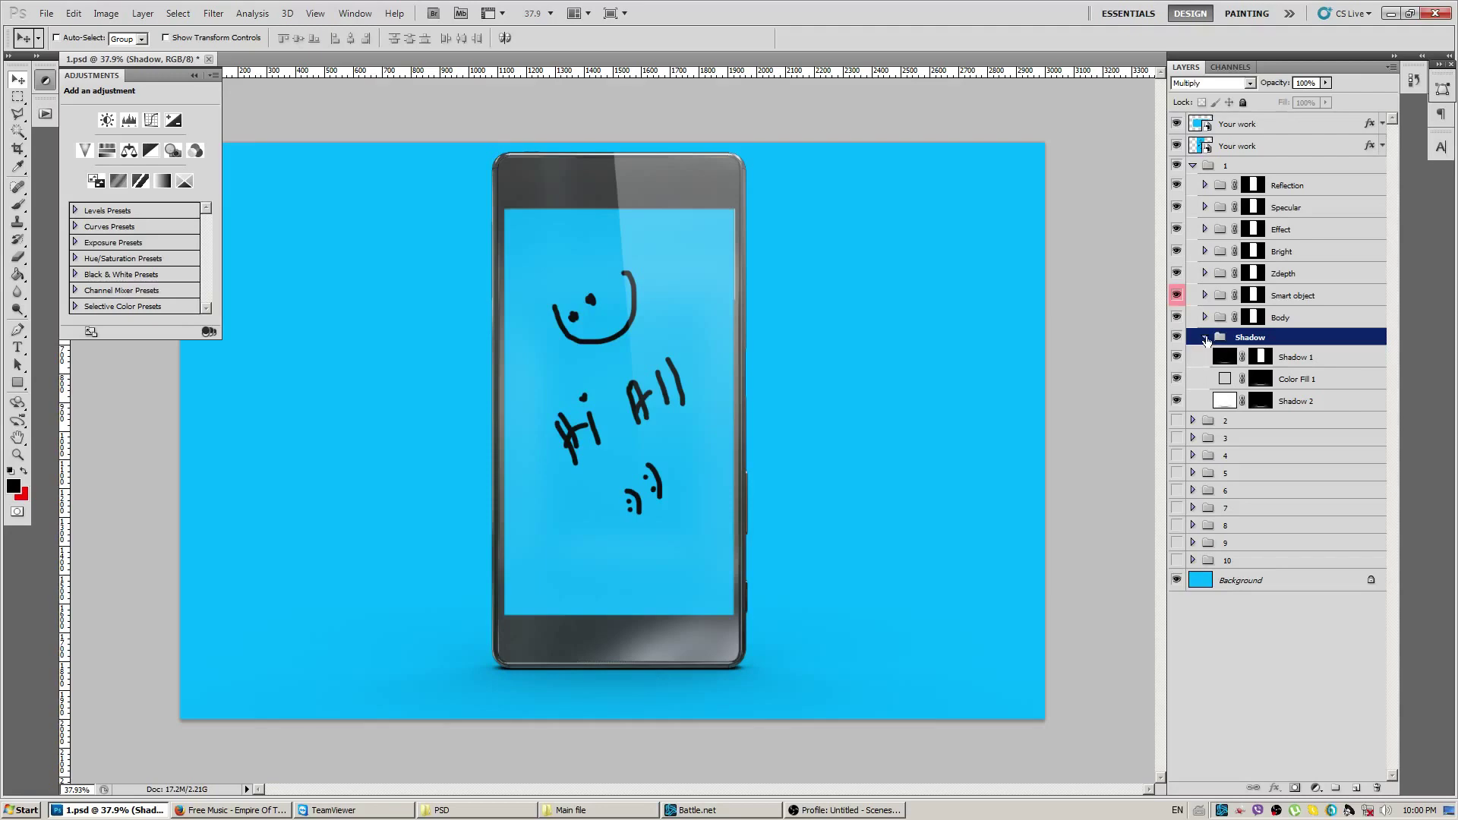
left_click(1205, 339)
Hide the Background layer and view the phone's lower edge and shadow at 100% zoom.
left_click(1175, 531)
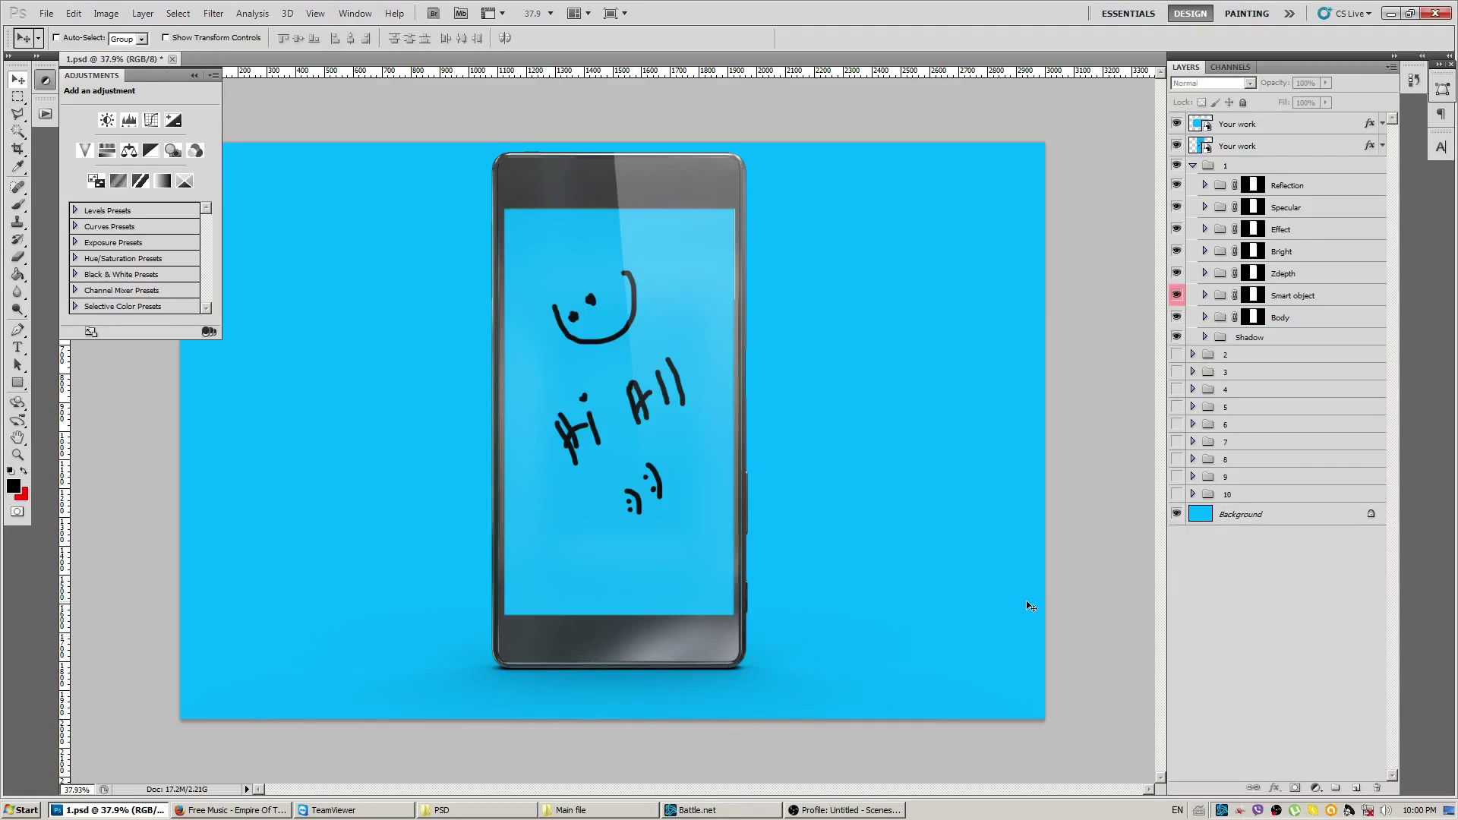
left_click(1176, 514)
key("ctrl+1")
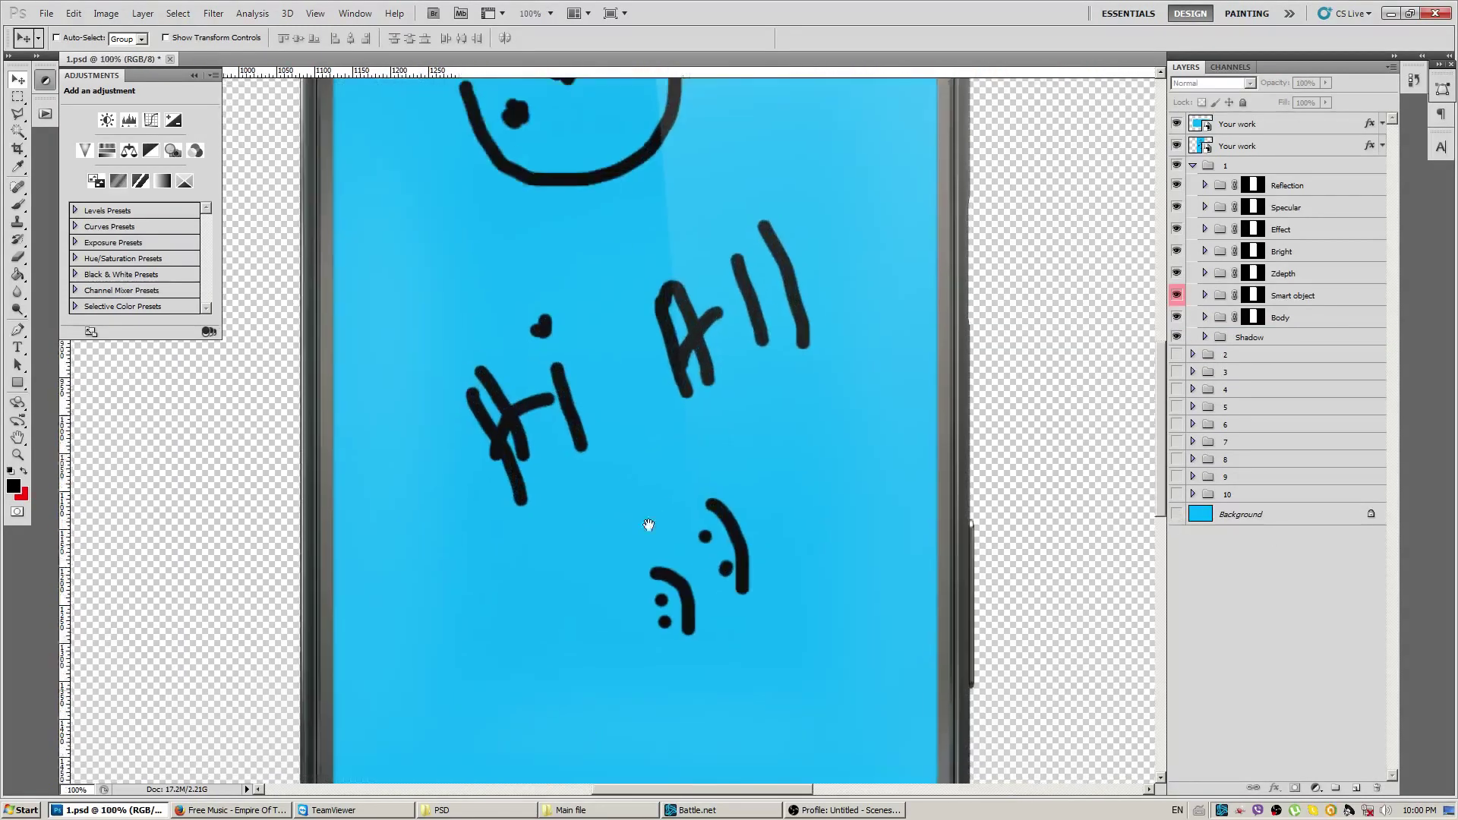
left_click_drag(649, 524, 684, 463)
left_click_drag(862, 495, 795, 508)
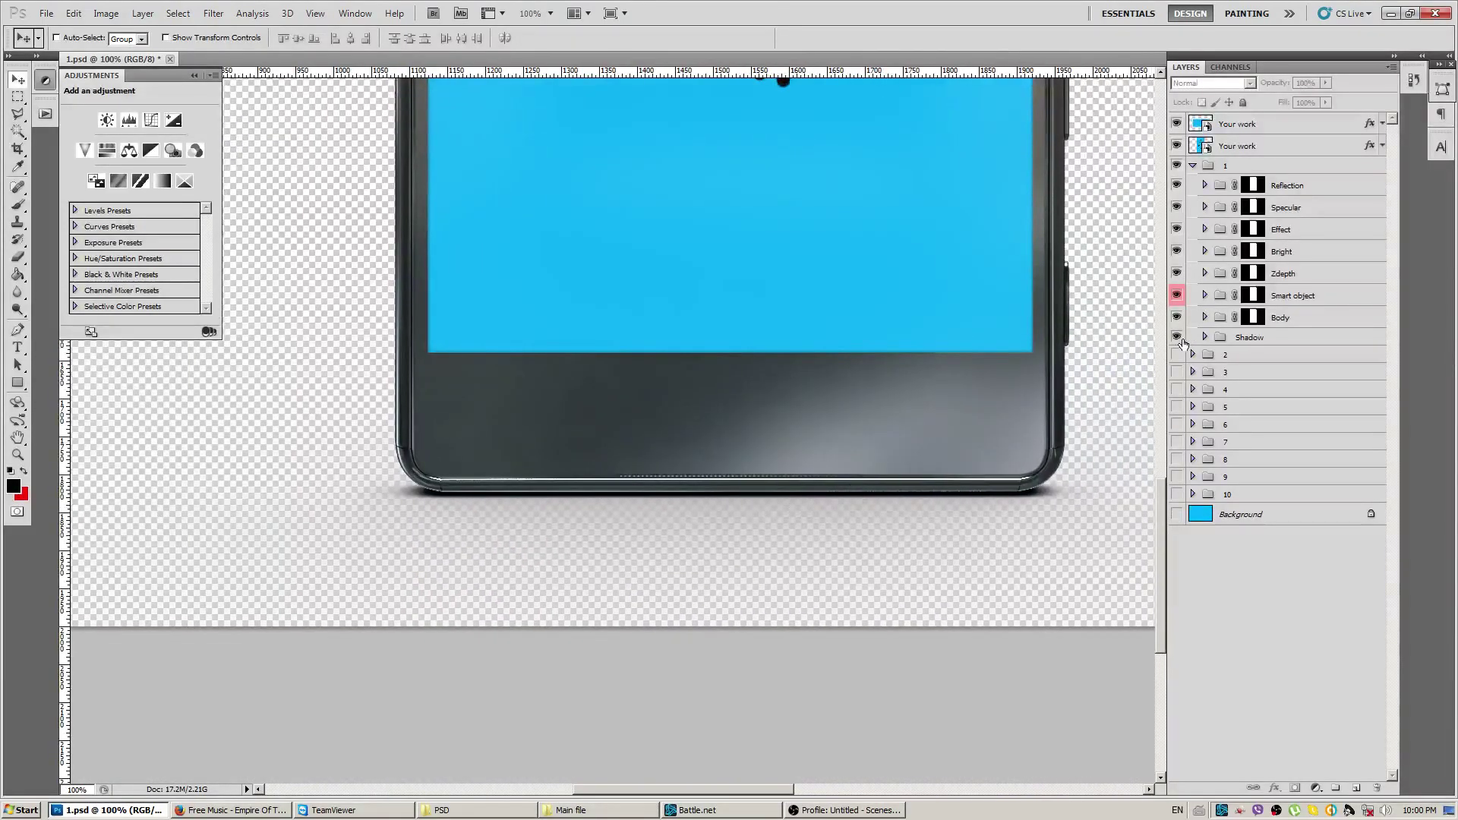
Toggle the Shadow group's visibility to compare the phone with and without its shadow, leaving the group shown.
left_click(1179, 338)
left_click(1179, 339)
left_click(1180, 339)
scroll(975, 384, "down", 1)
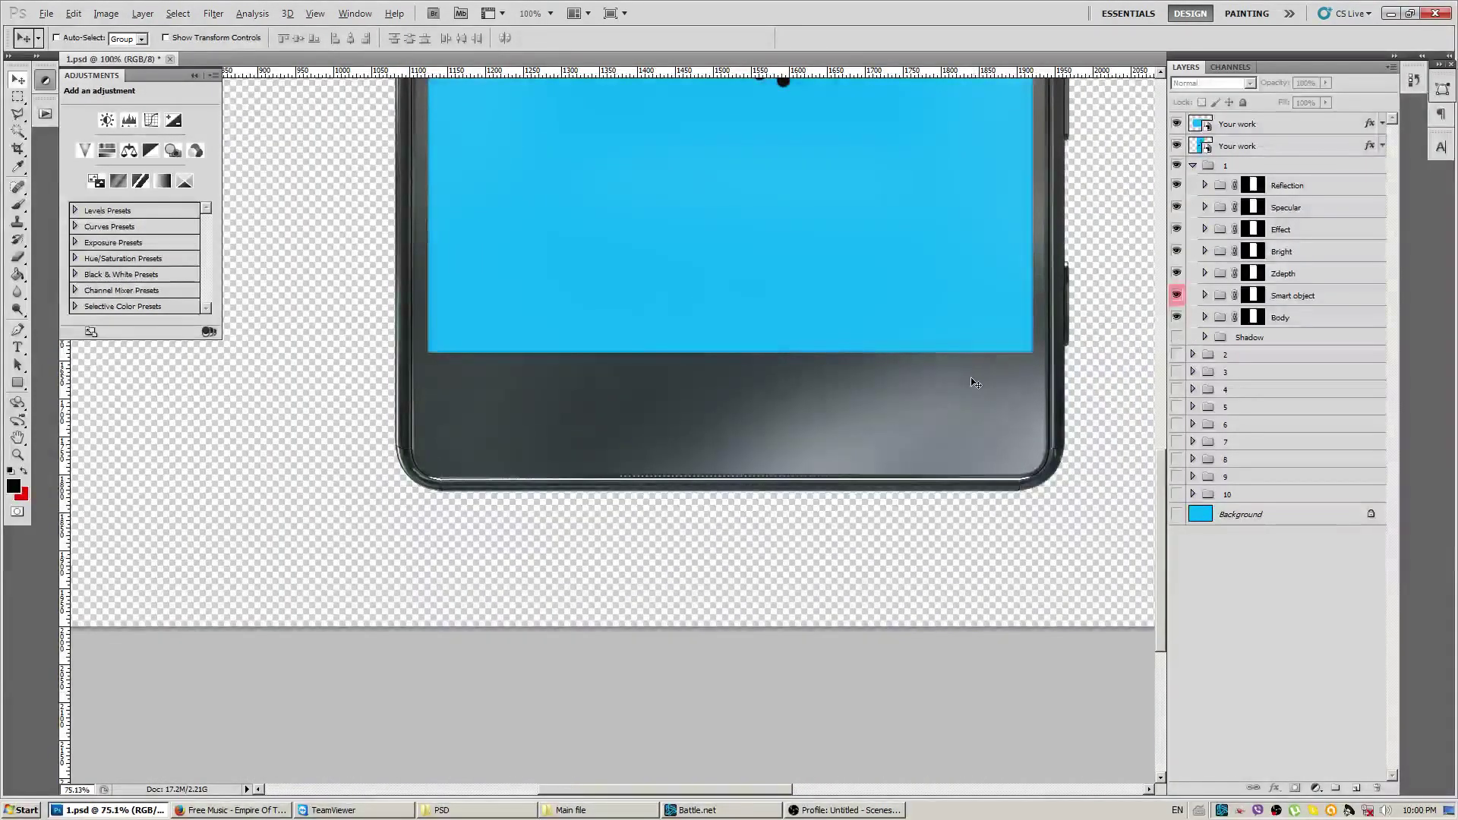
scroll(976, 384, "down", 4)
left_click(1177, 336)
left_click_drag(985, 357, 957, 410)
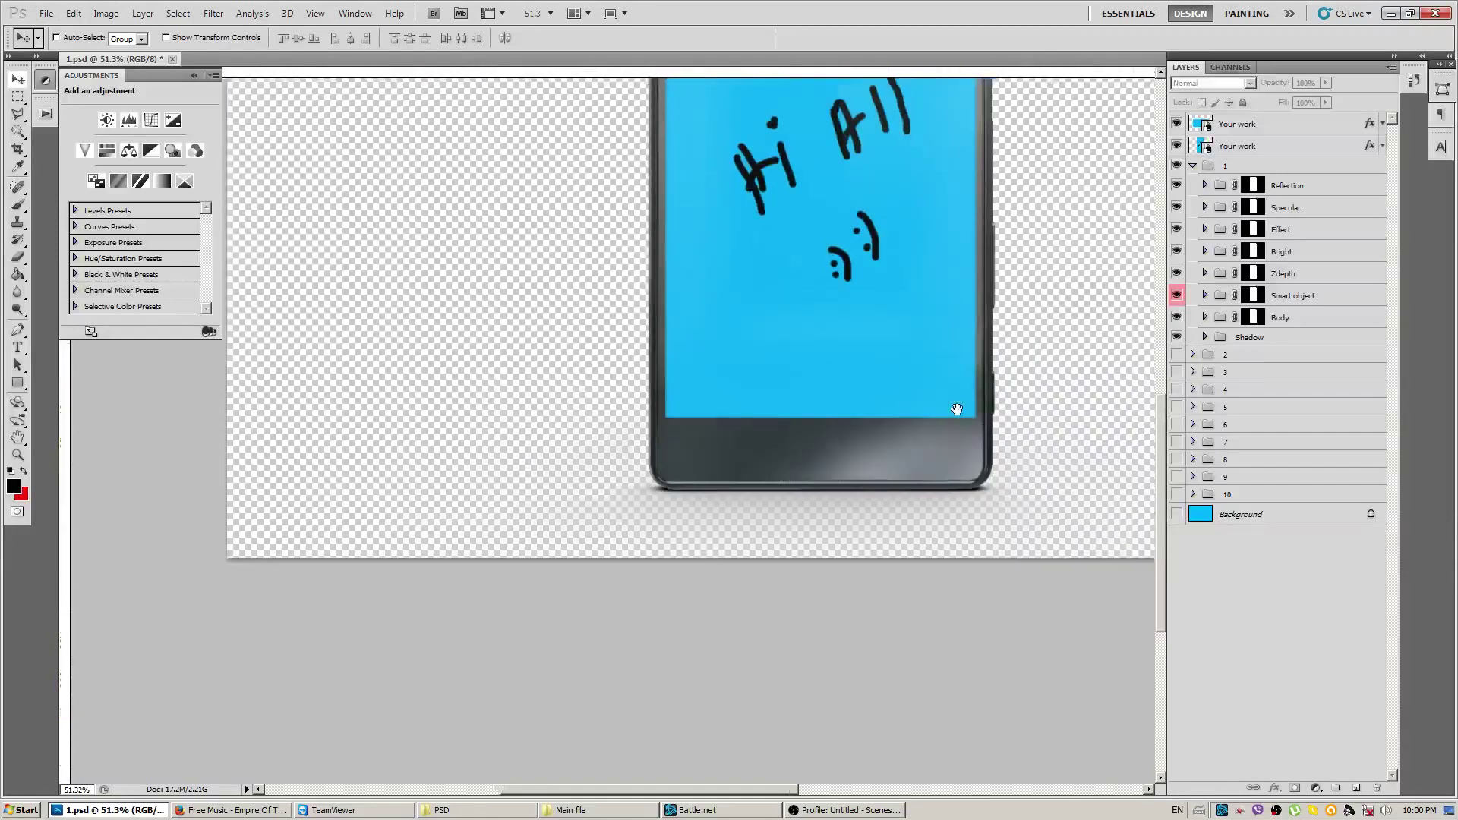
Expand the Shadow group and hide its Color Fill 1 layer.
key("ctrl+r")
left_click(1204, 337)
left_click(1177, 379)
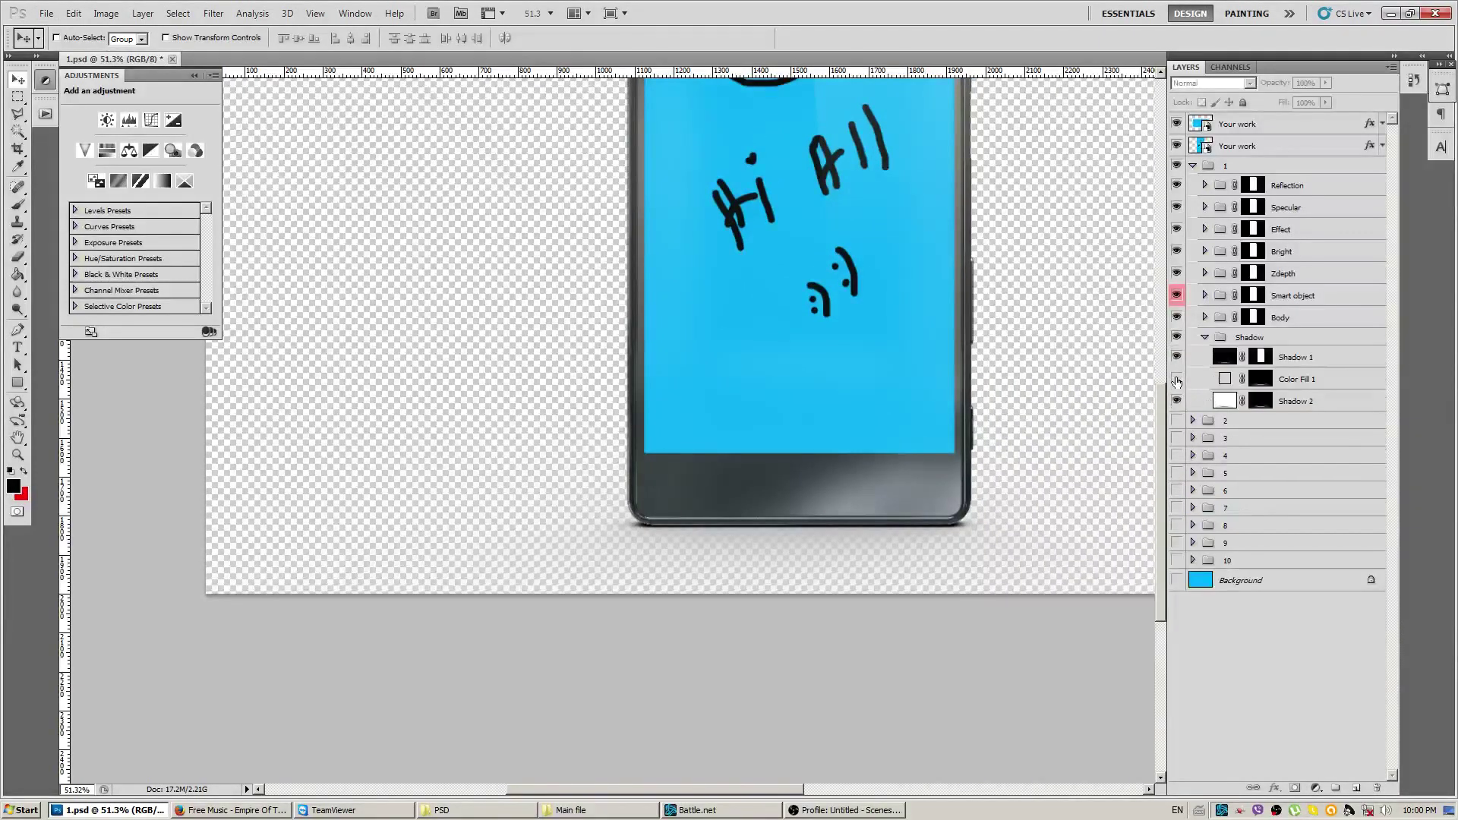
Show the Color Fill 1 shadow layer and try a pink fill colour (#f32975) on it.
left_click(1177, 380)
double_click(1225, 379)
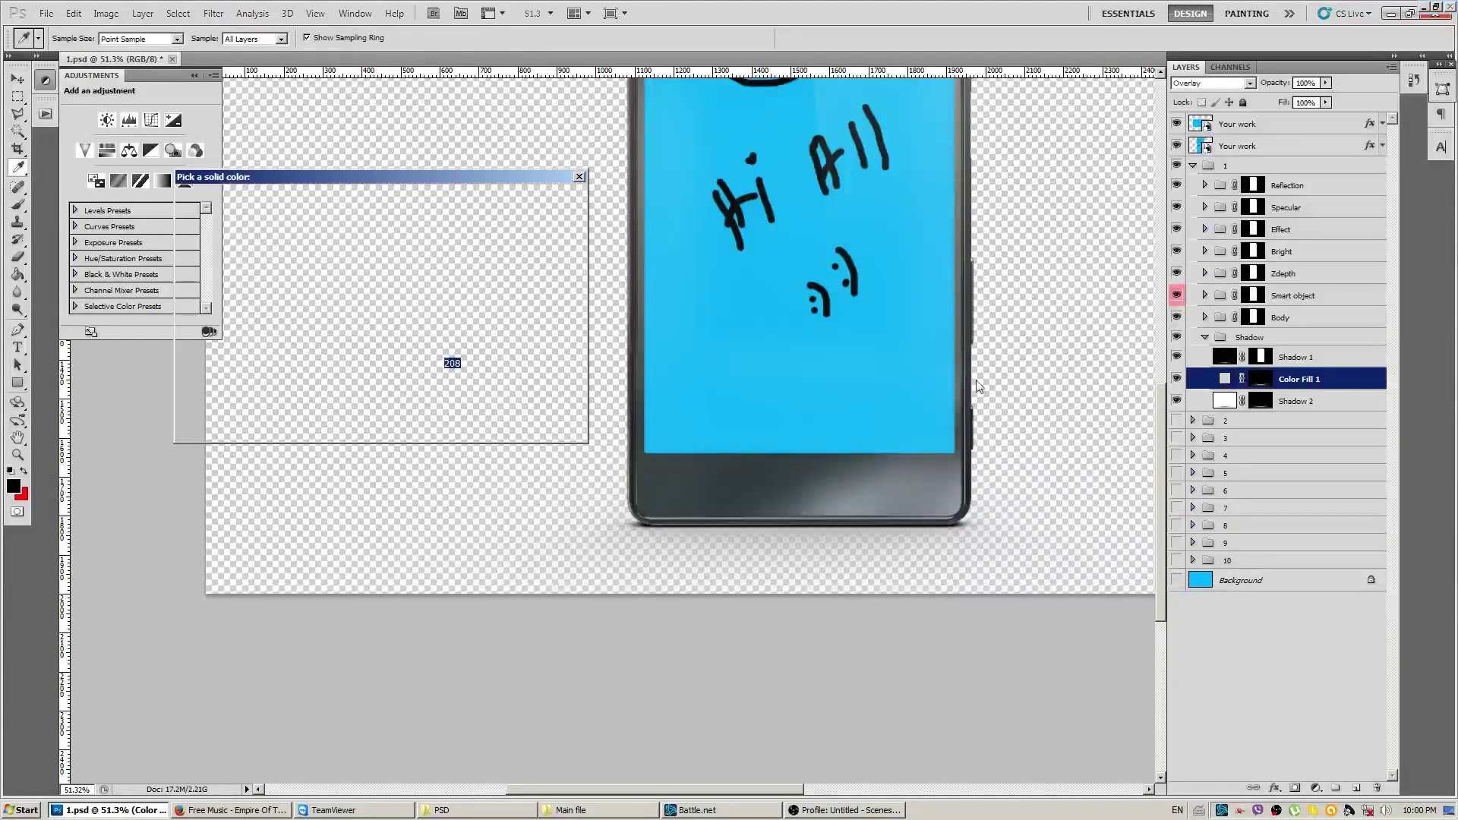
left_click(337, 239)
left_click(345, 218)
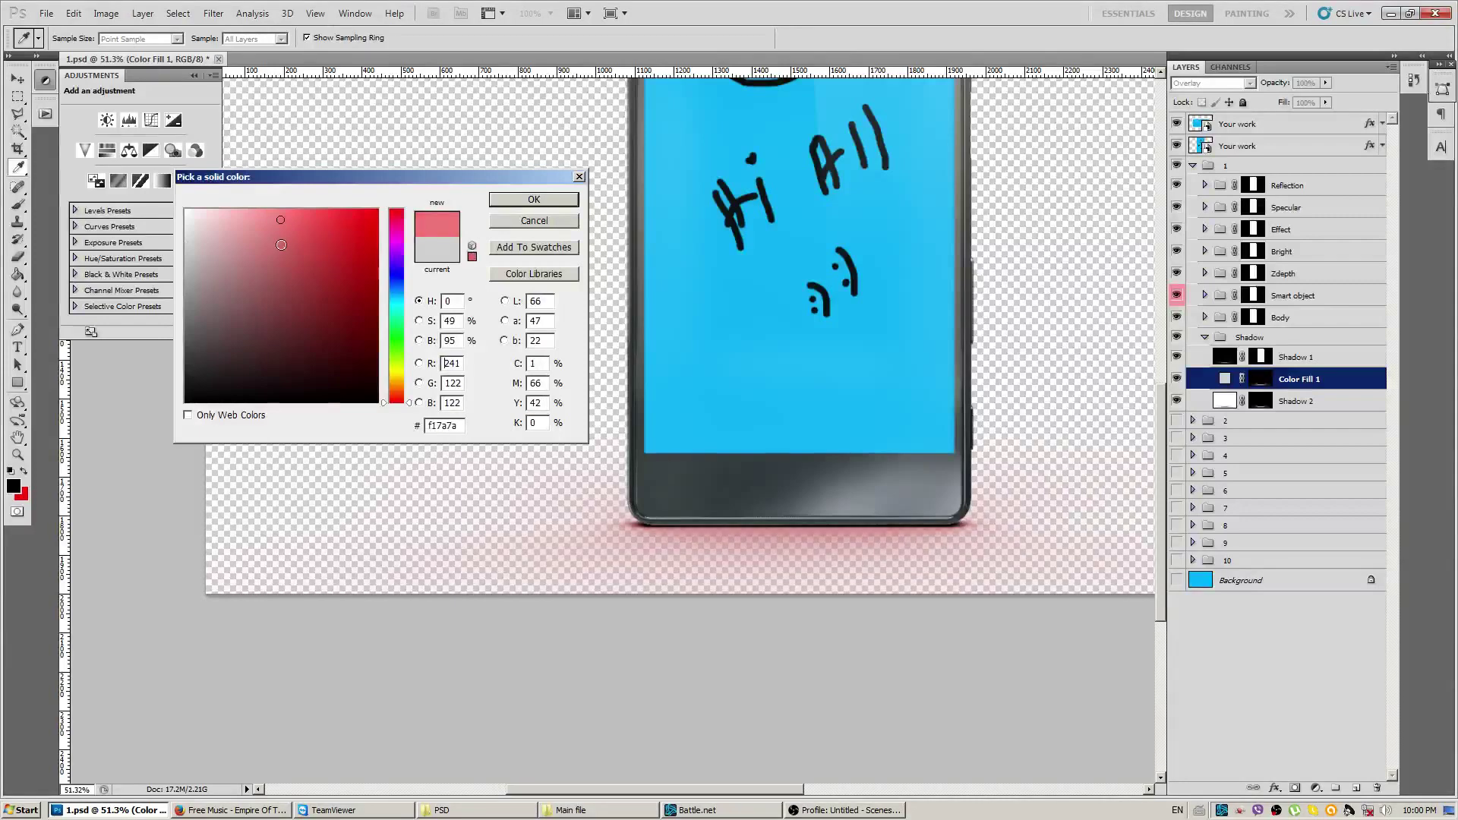
left_click_drag(404, 357, 397, 226)
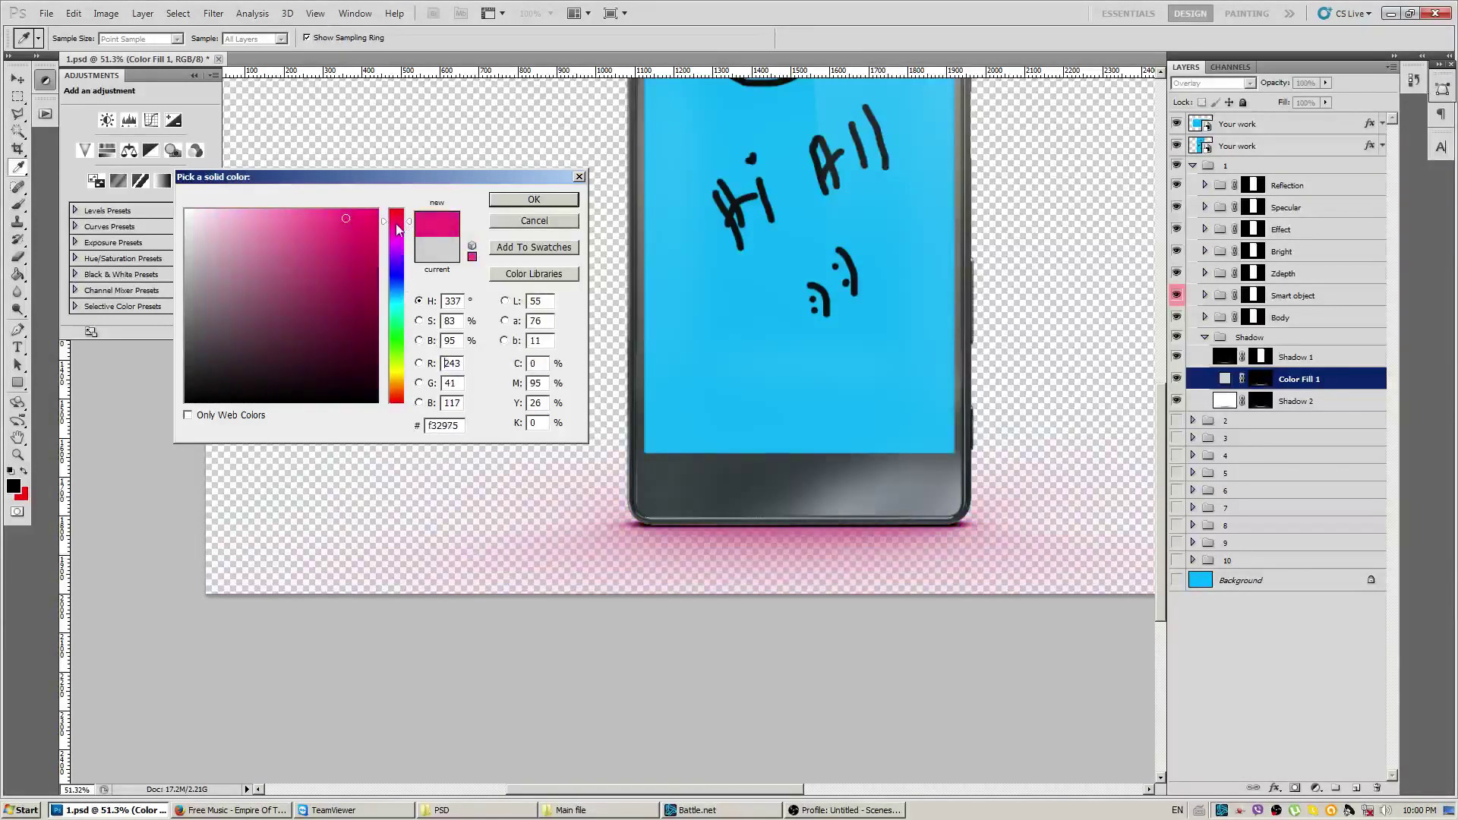
left_click(569, 224)
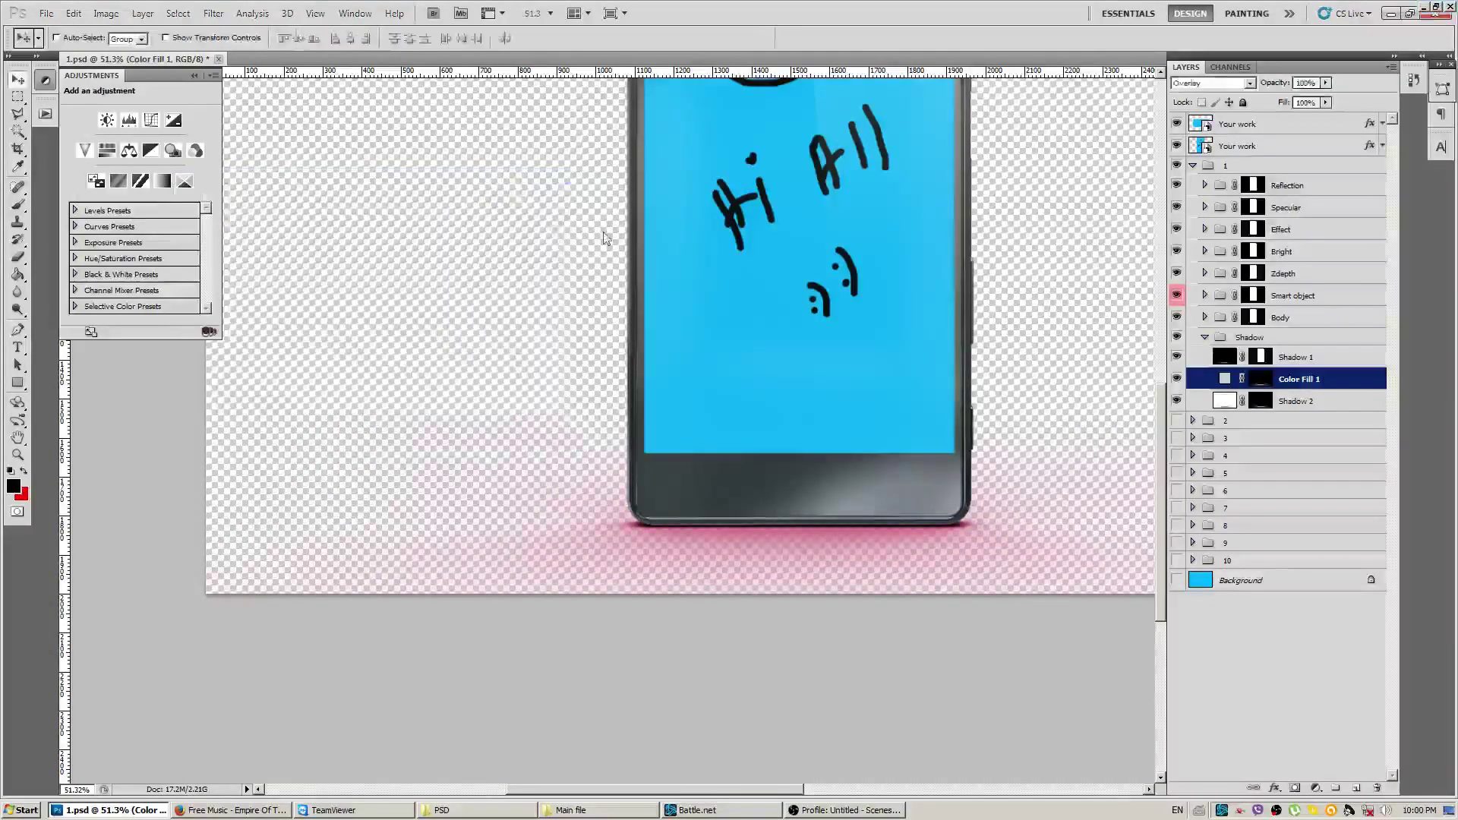
Show the Background layer again and compare the phone's shadow without and with Color Fill 1, leaving the fill shown.
left_click(1176, 379)
scroll(885, 397, "down", 4)
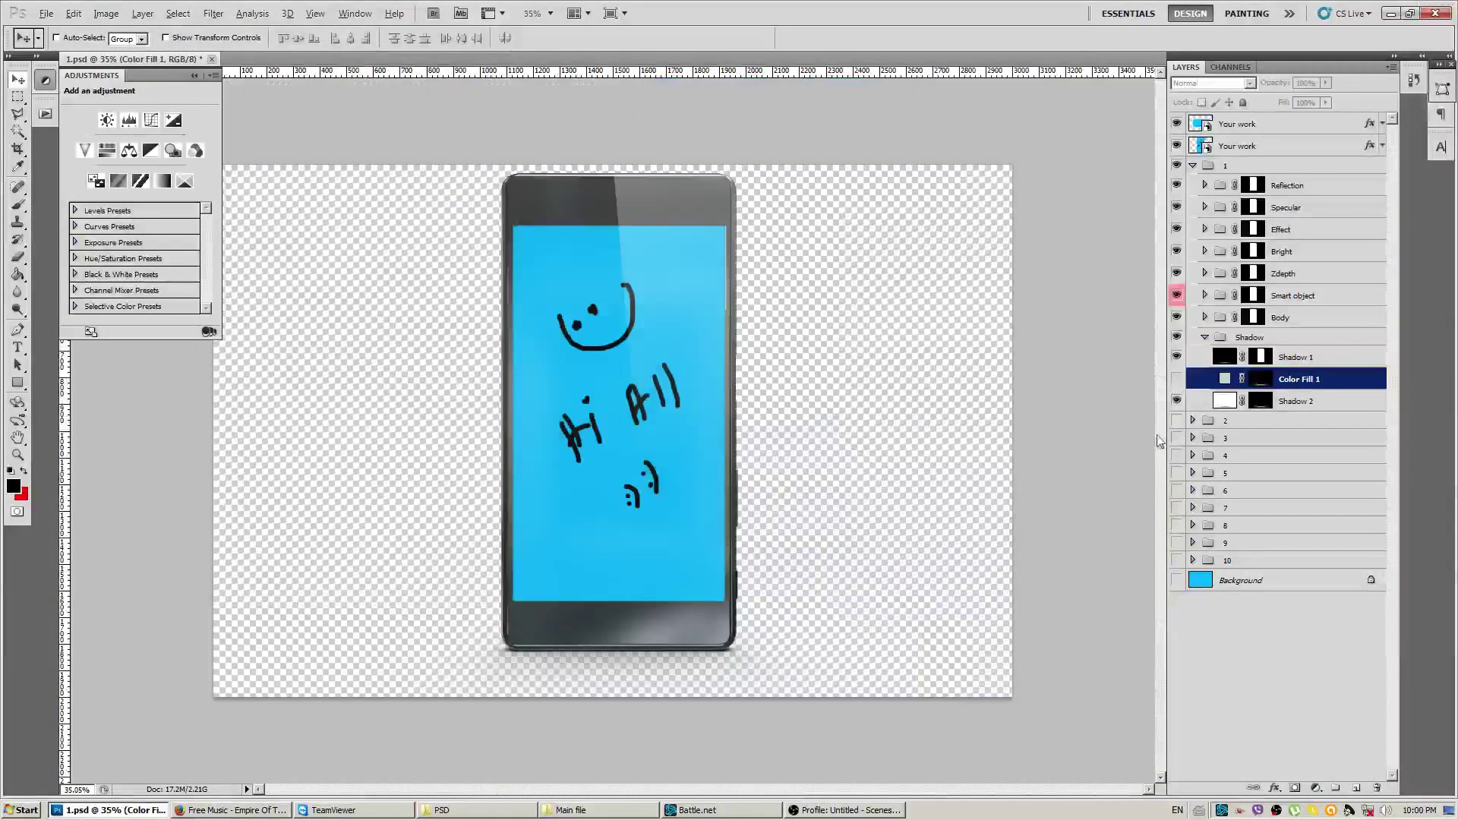
left_click(1176, 581)
left_click(1177, 380)
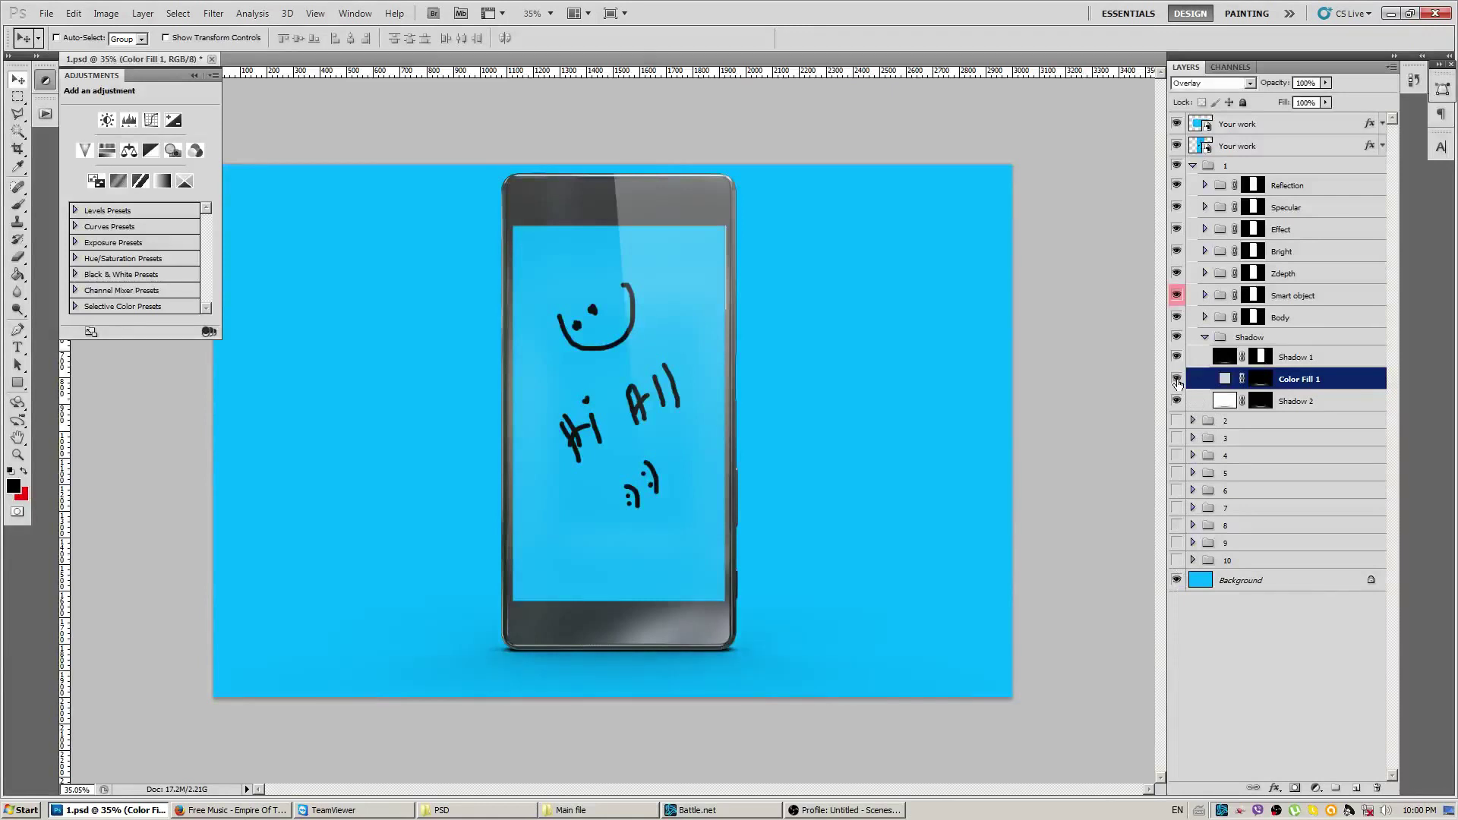
left_click(1177, 380)
left_click(1177, 380)
Collapse group 1, scale it proportionally from its centre to about 51%, and move the phone left and slightly down.
left_click(1204, 337)
left_click(1192, 166)
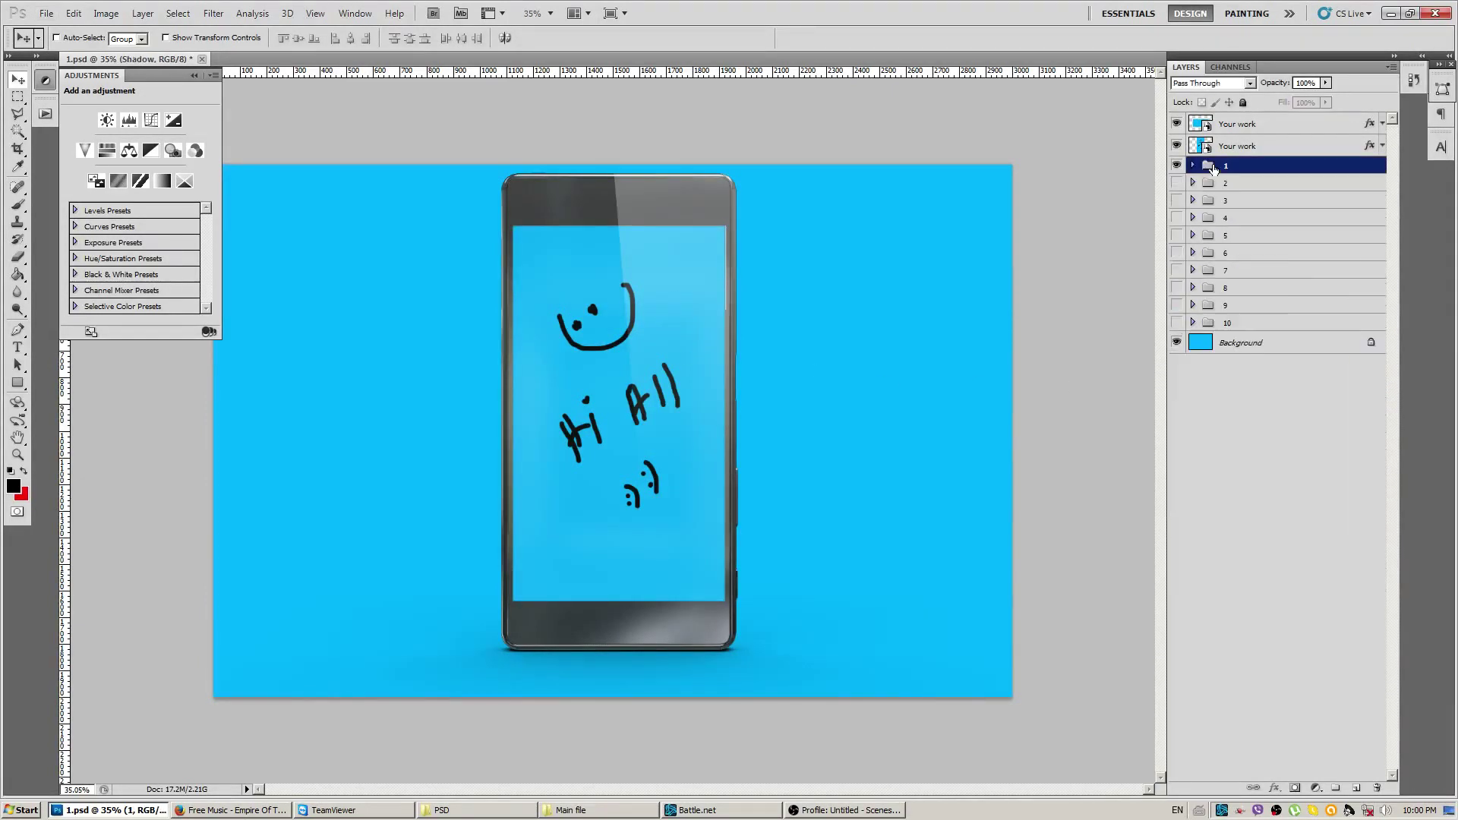
left_click(73, 13)
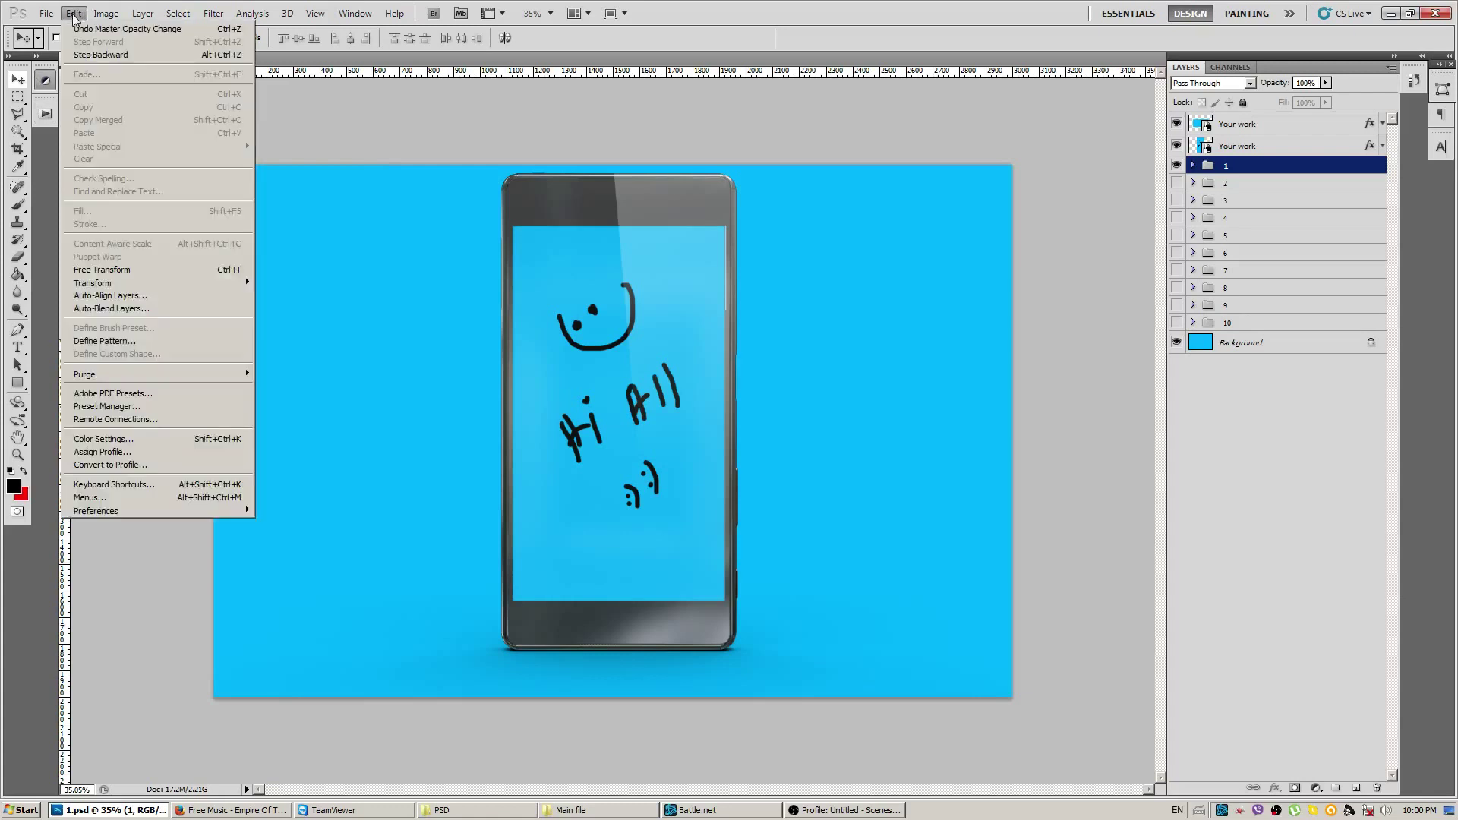
left_click(102, 270)
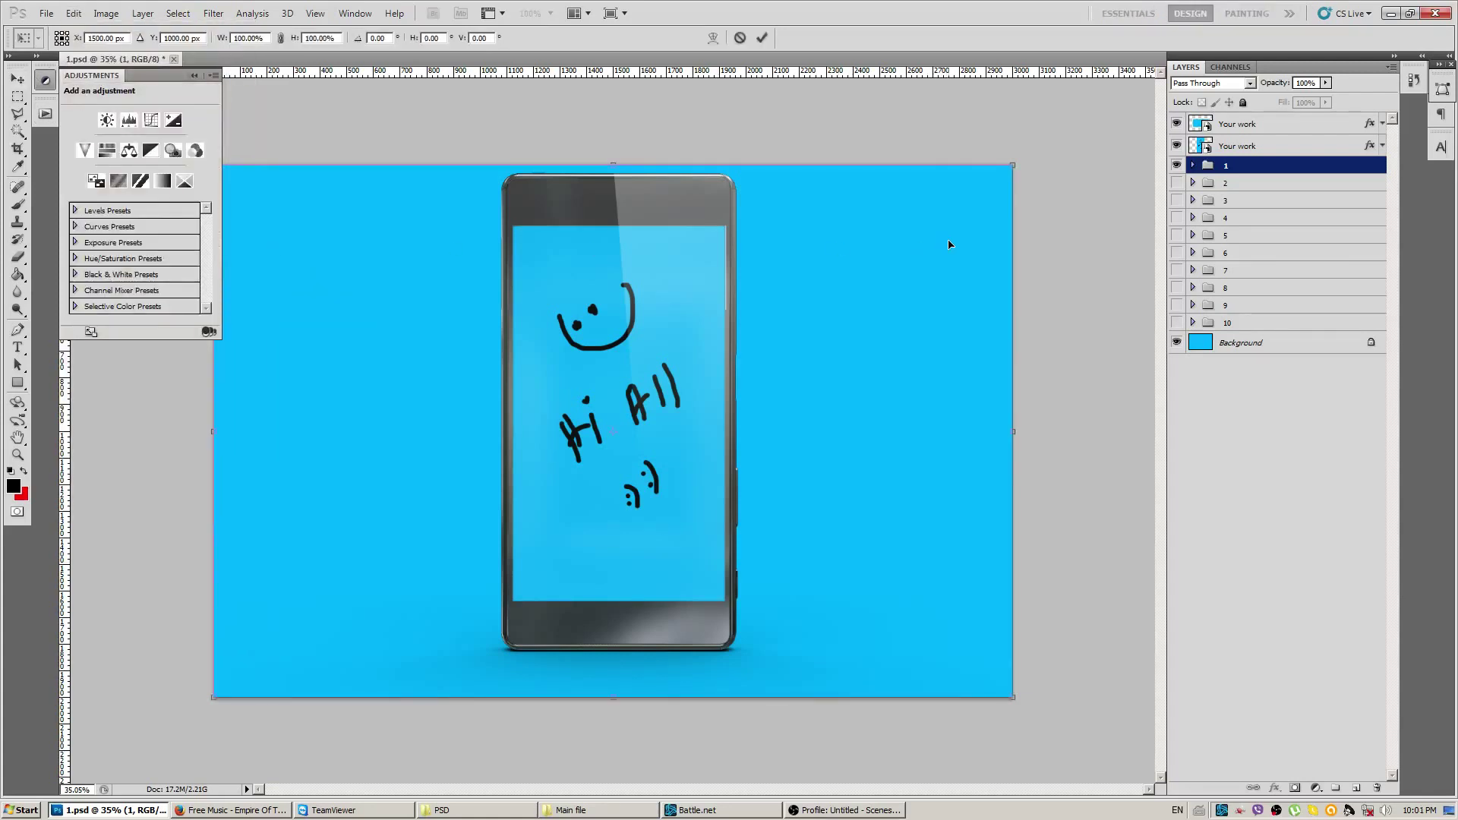
left_click_drag(1011, 166, 816, 296)
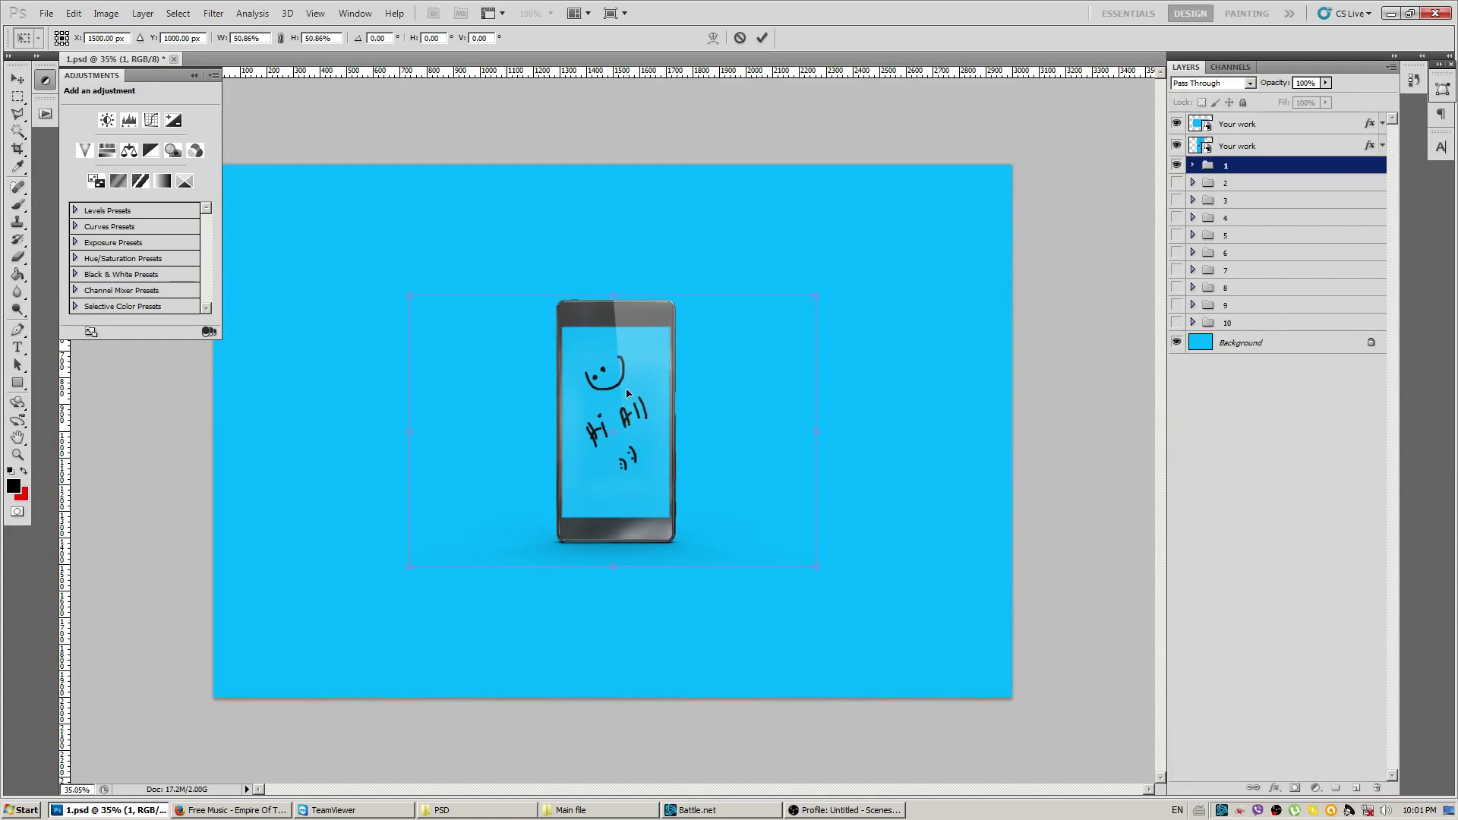
left_click_drag(627, 392, 508, 421)
key("Return")
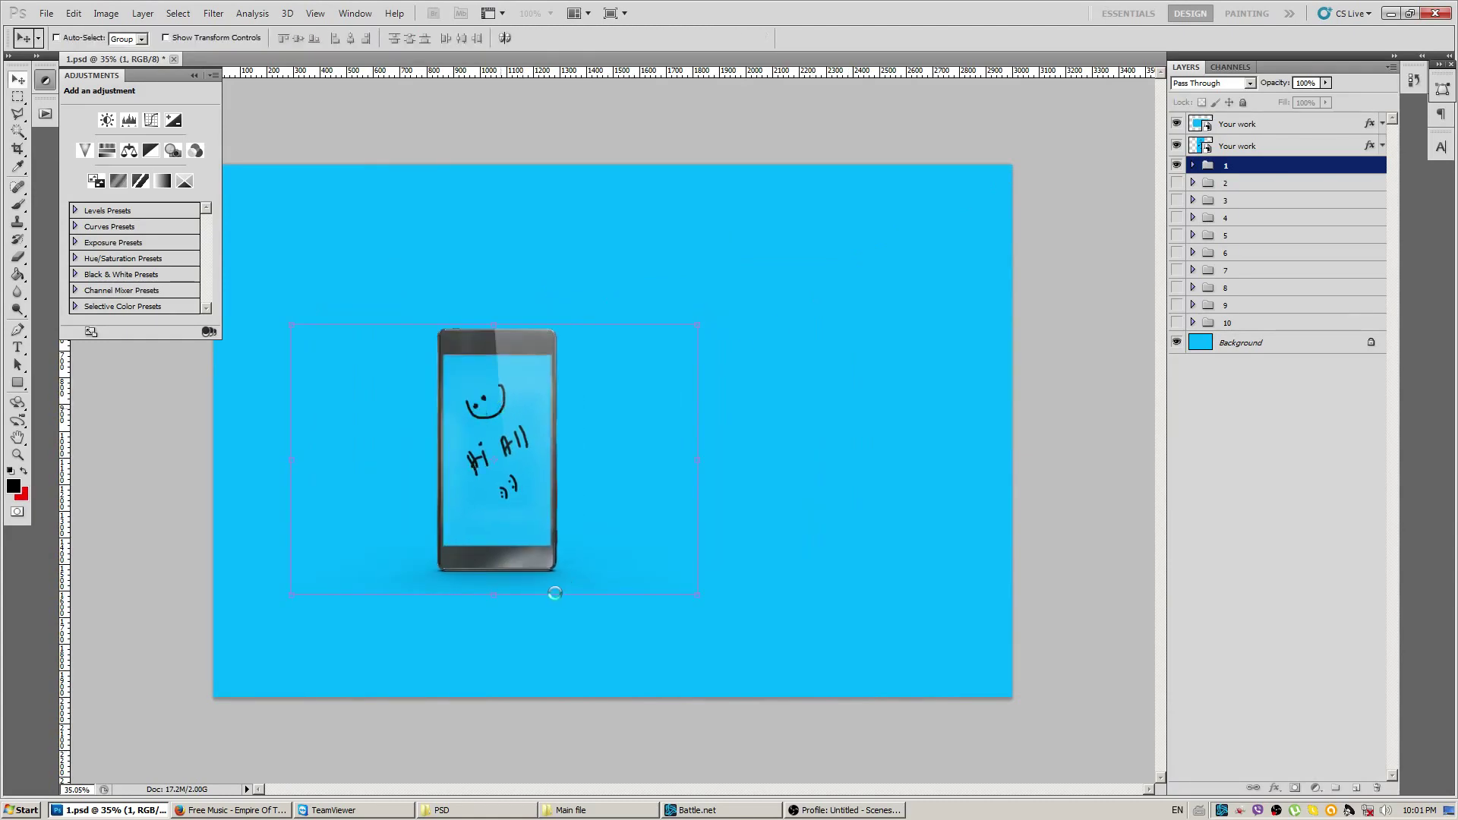
Hide group 1's Color Fill 1 and soften the cut-off shadow edge on the Shadow 2 layer mask with the Eraser at 70% opacity.
key("ctrl+1")
left_click_drag(464, 628, 670, 335)
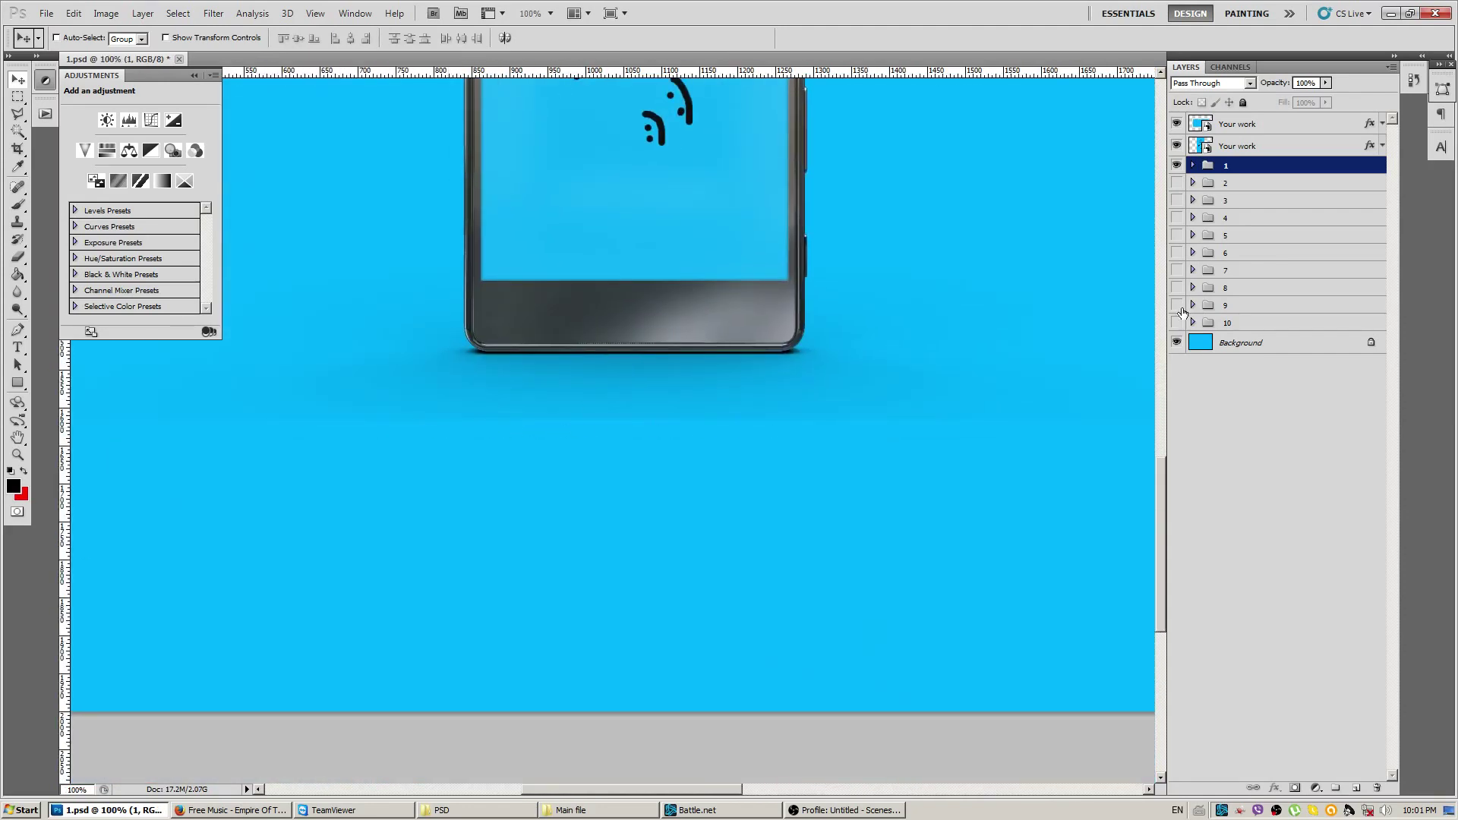
left_click(1192, 165)
left_click(1205, 337)
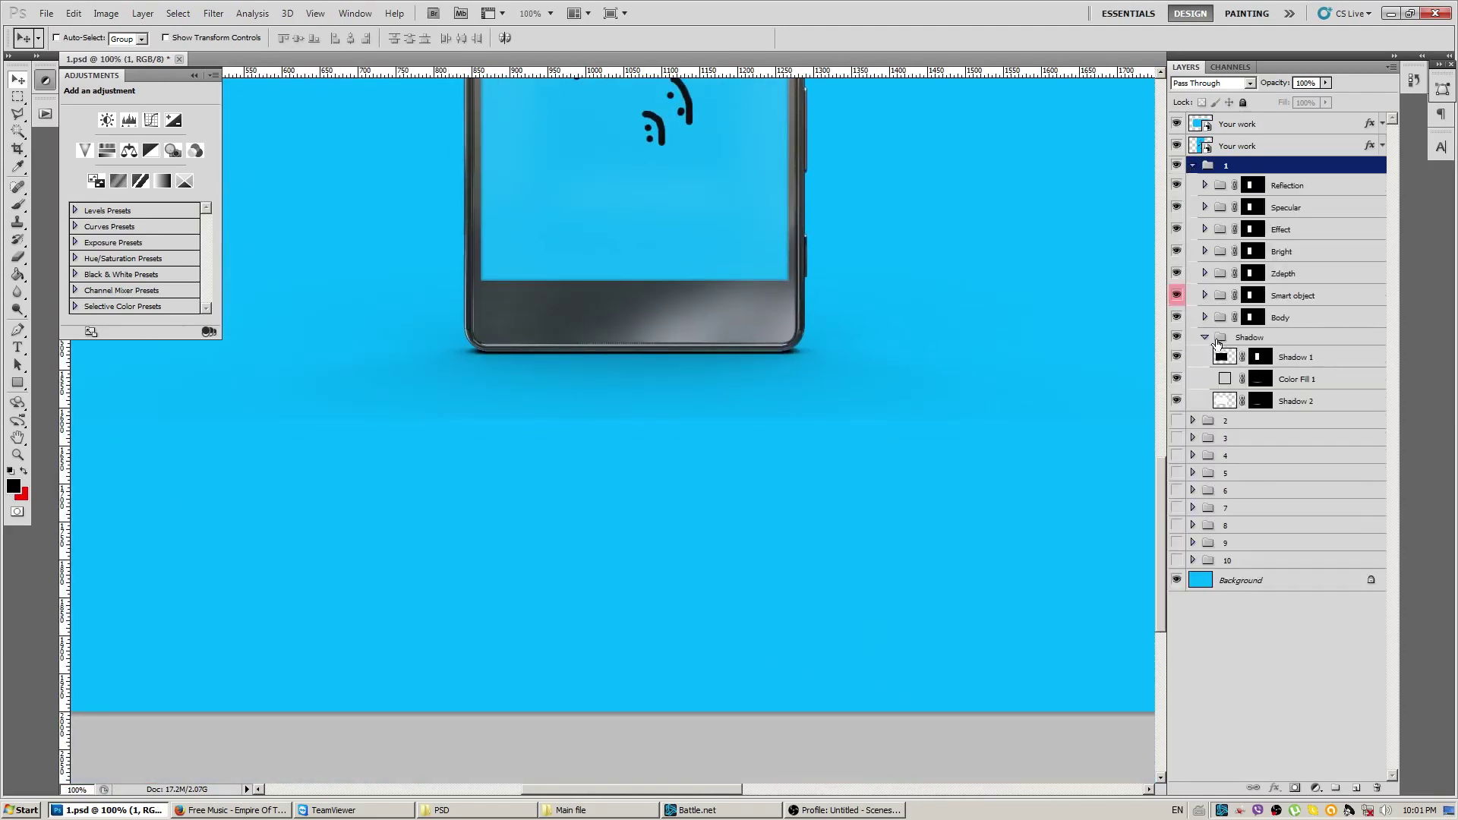
left_click(1216, 401)
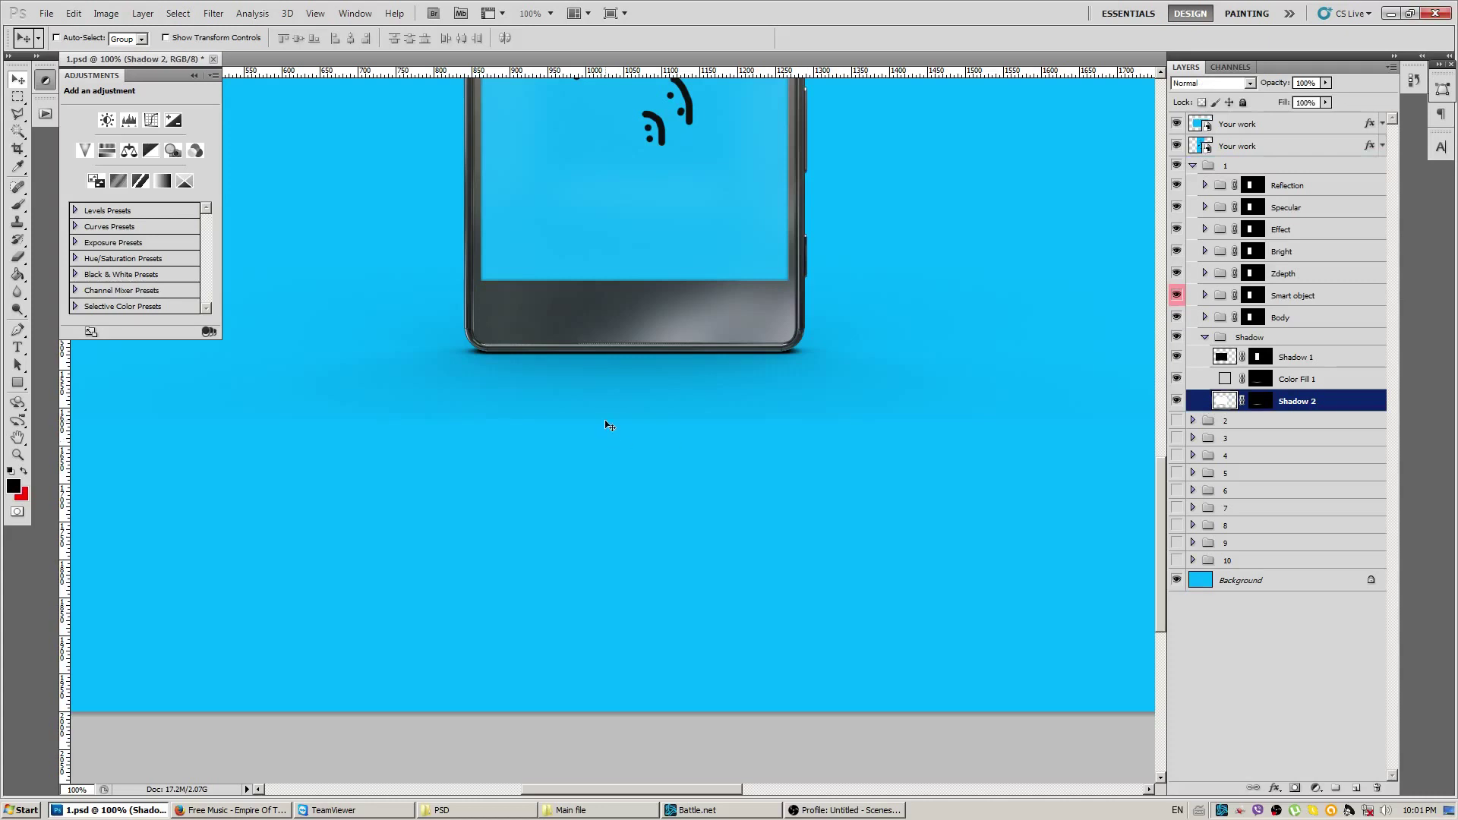
left_click(46, 79)
left_click(17, 257)
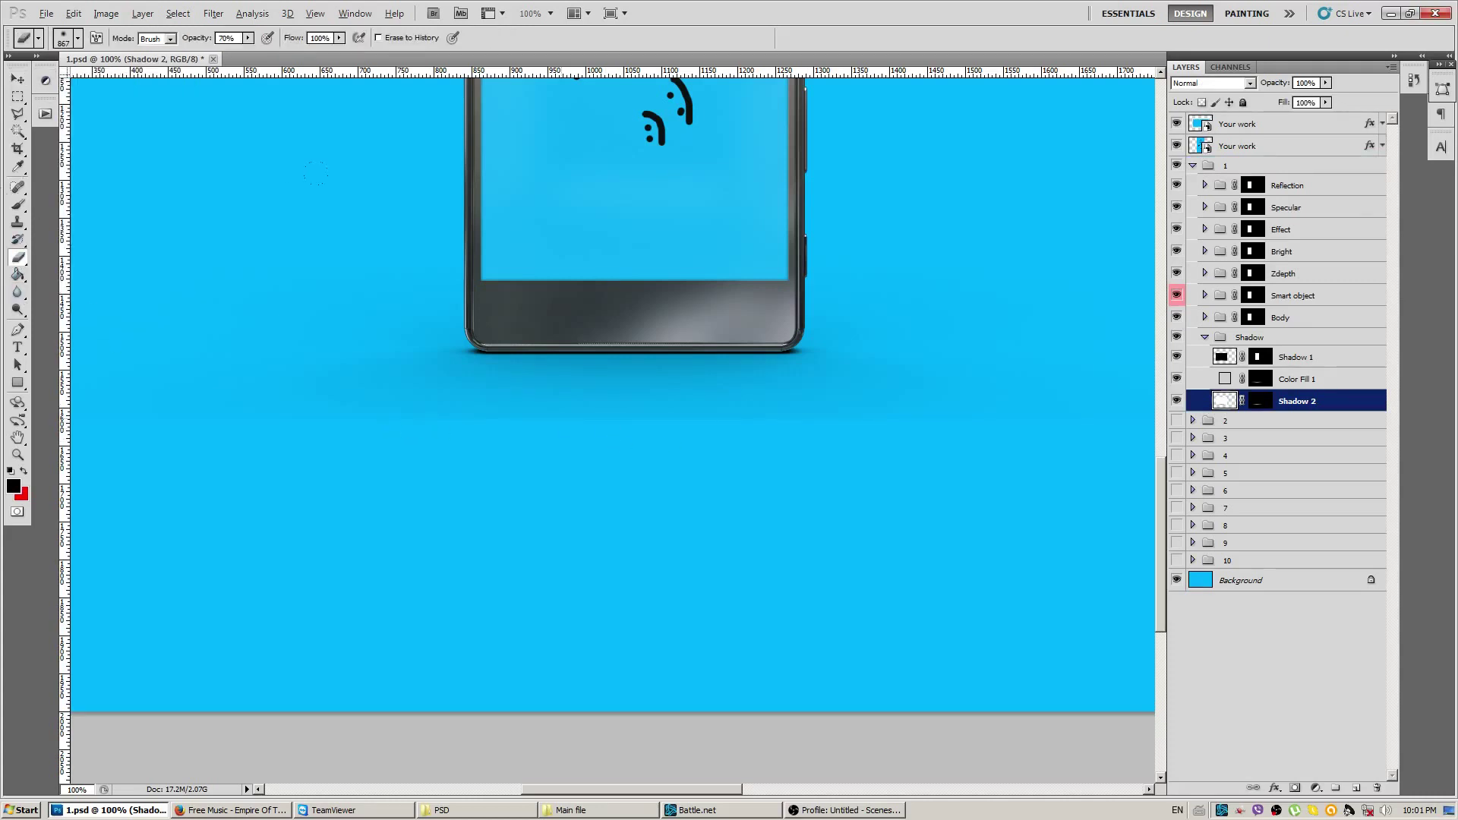
left_click_drag(556, 415, 329, 417, "alt")
left_click(1177, 379)
scroll(264, 456, "down", 1)
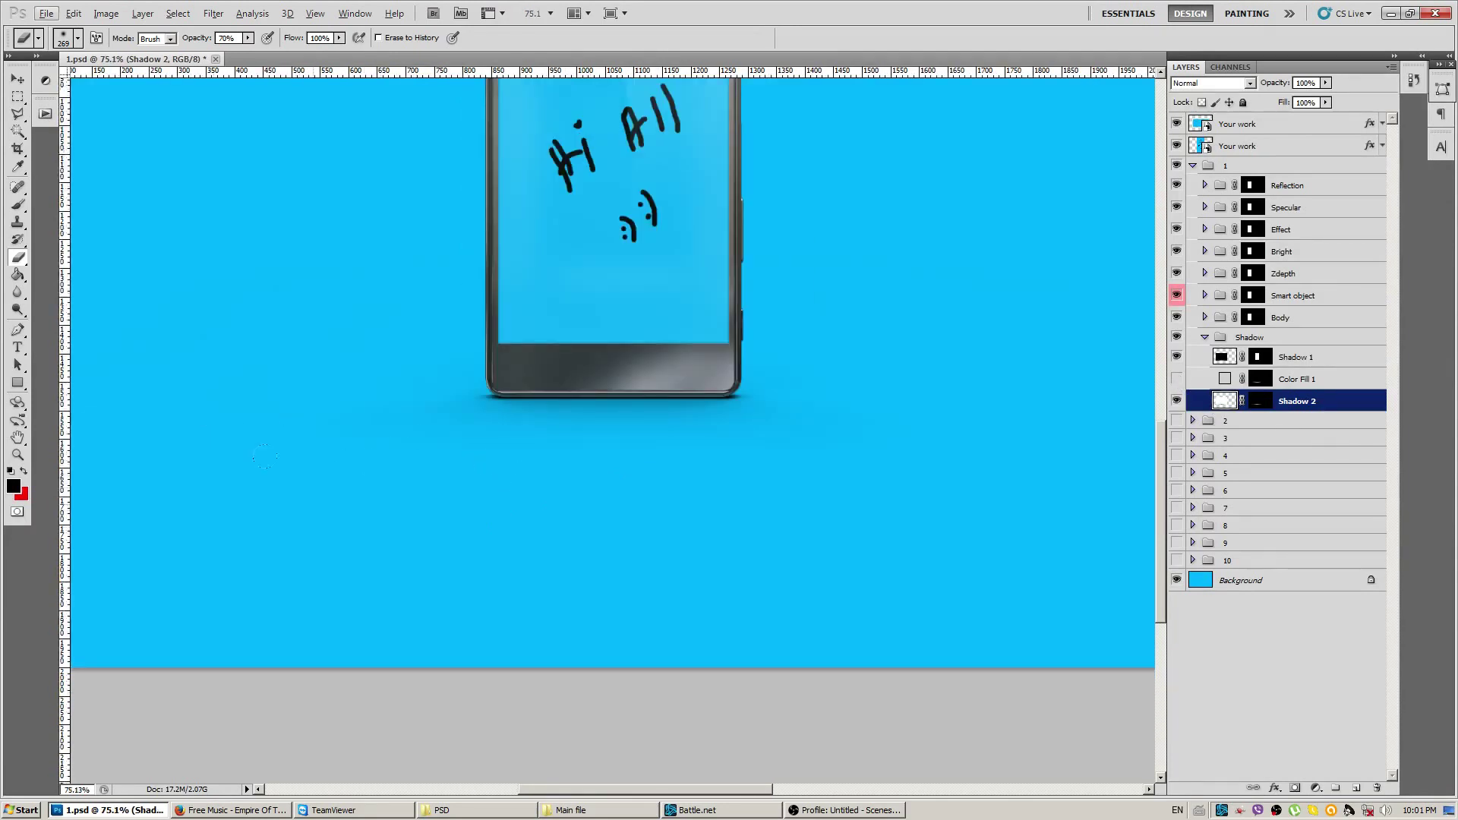
left_click(1261, 405)
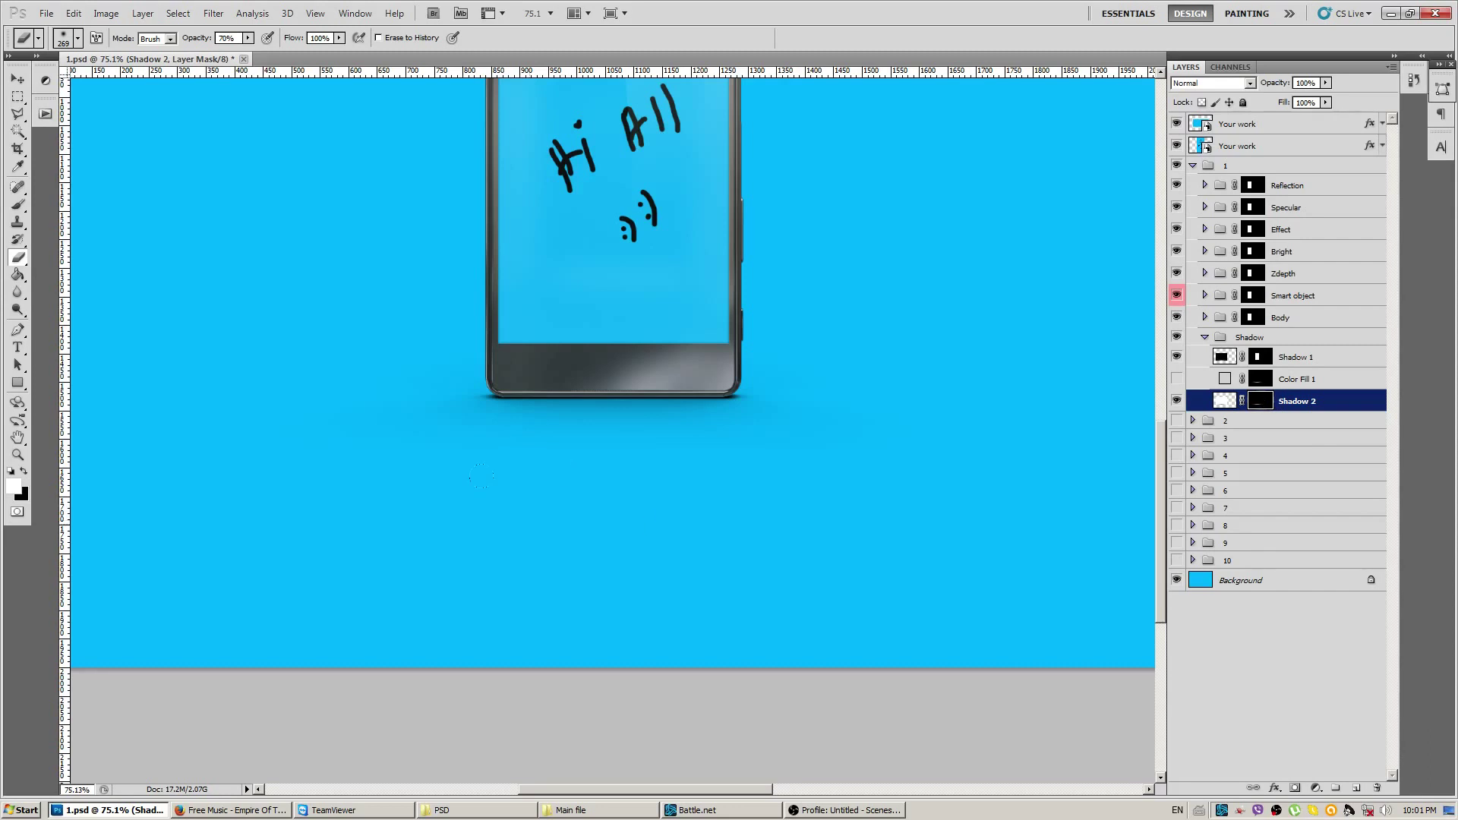
left_click_drag(377, 484, 310, 485, "alt")
Replace Color Fill 1's mask in group 1 with the edited Shadow 2 mask, show the fill, and collapse the group.
left_click_drag(1268, 403, 1270, 382)
left_click(702, 306)
scroll(594, 463, "down", 5)
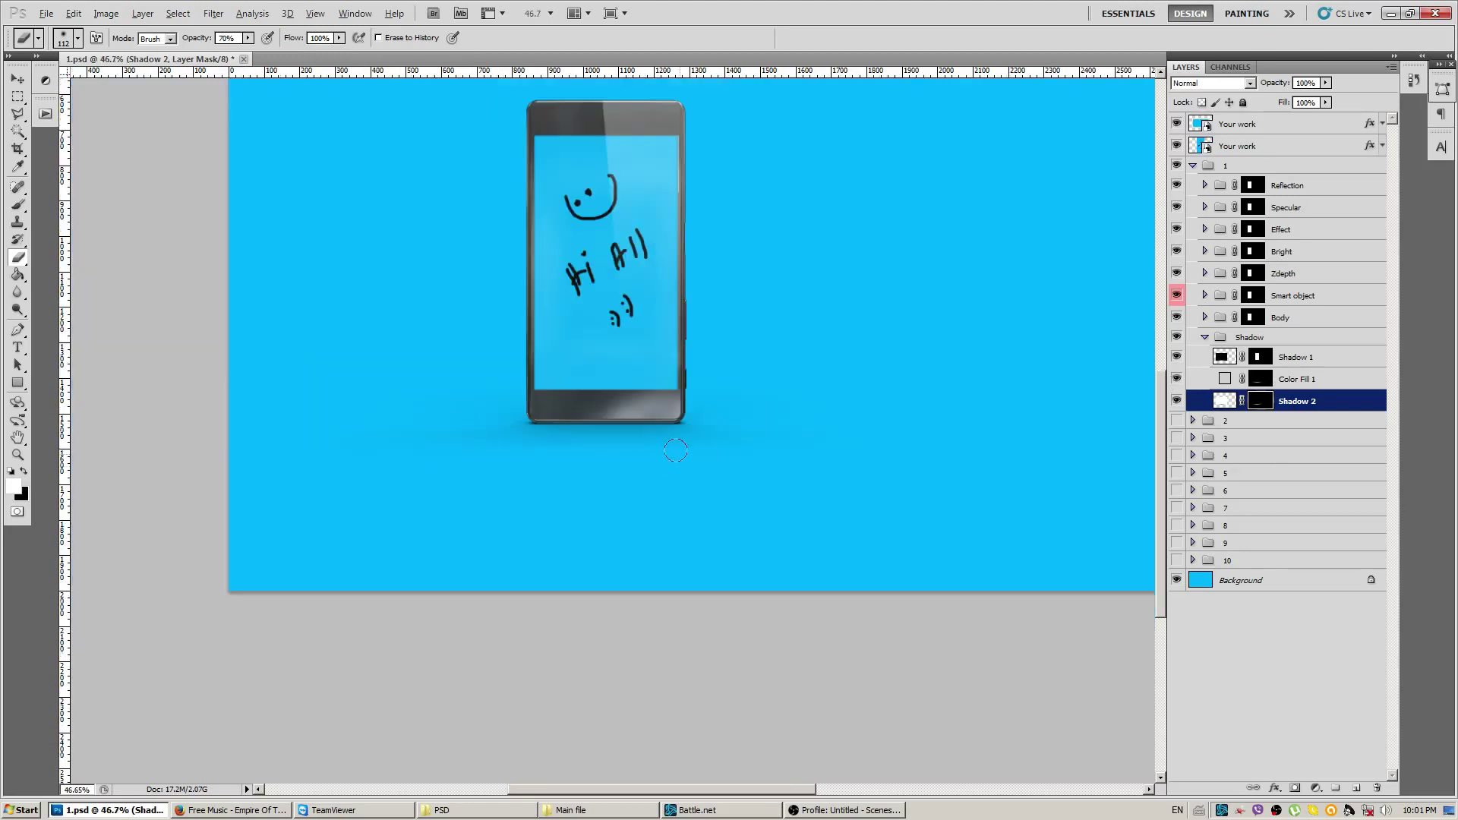
left_click(1207, 339)
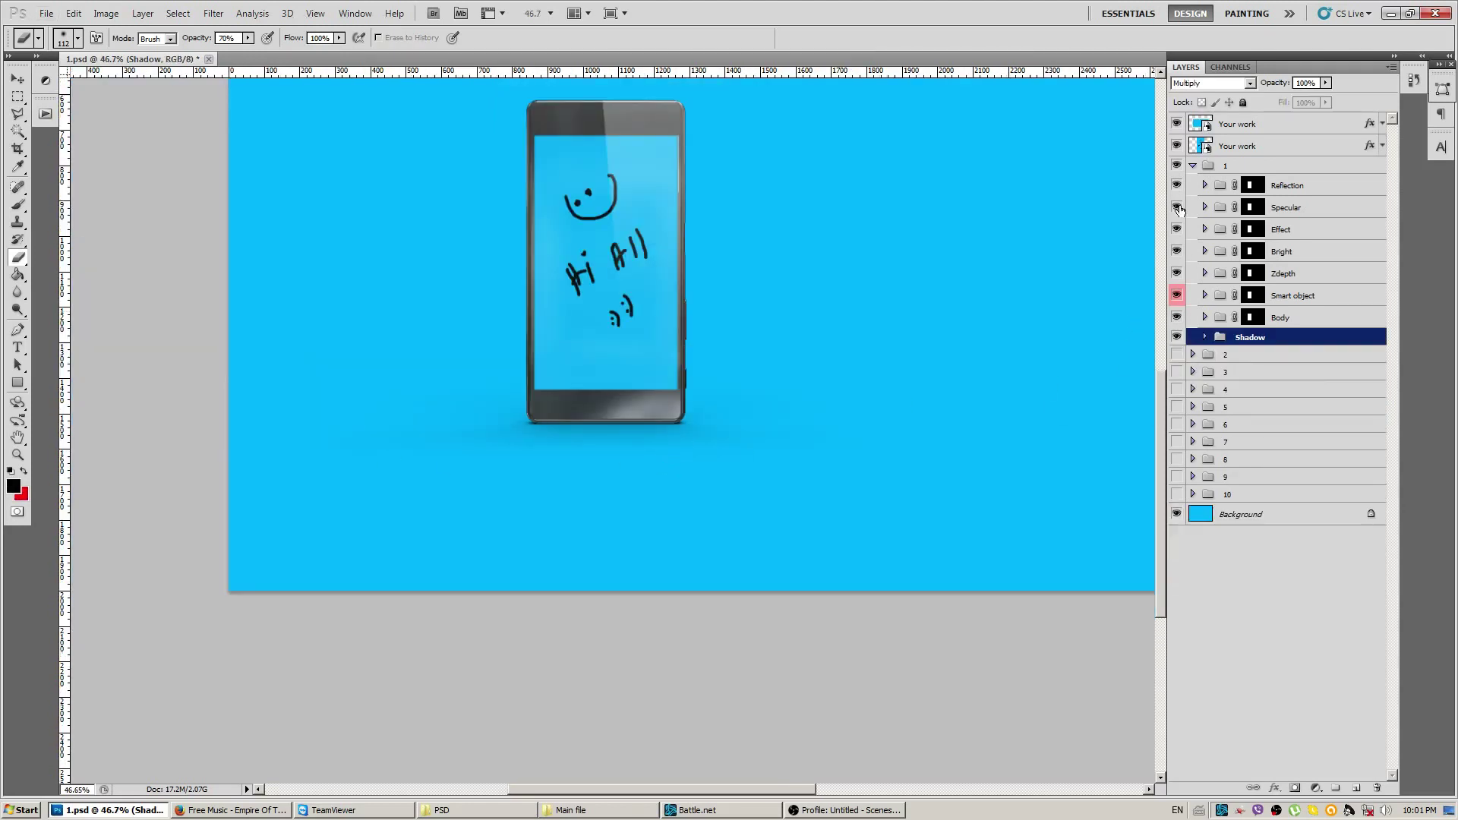
left_click(1192, 165)
Preview the phones in groups 5 and 6, hide them again, and show the red phone in group 4.
left_click(1176, 236)
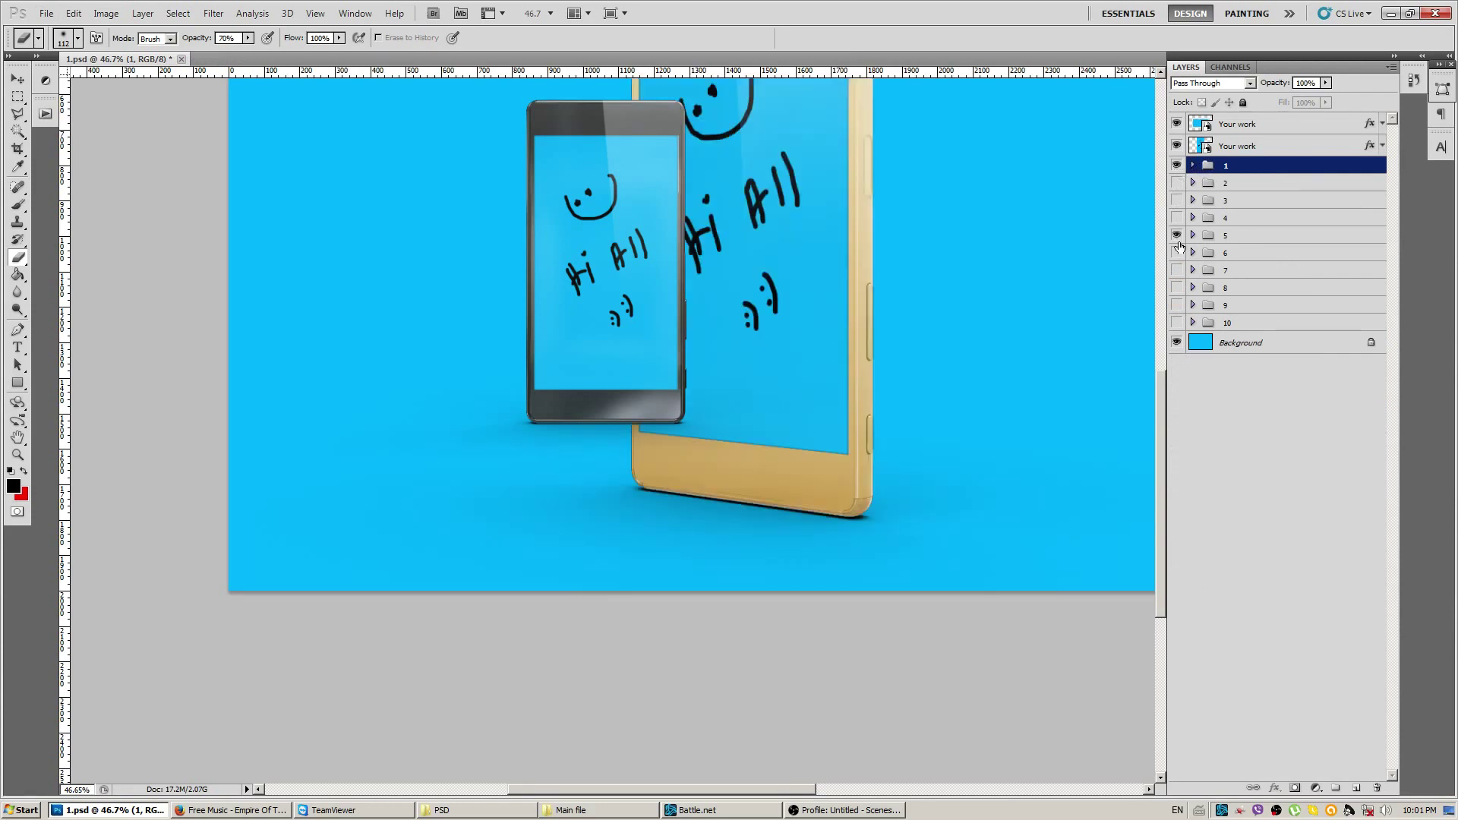
left_click(1176, 235)
left_click(1179, 253)
left_click(1178, 253)
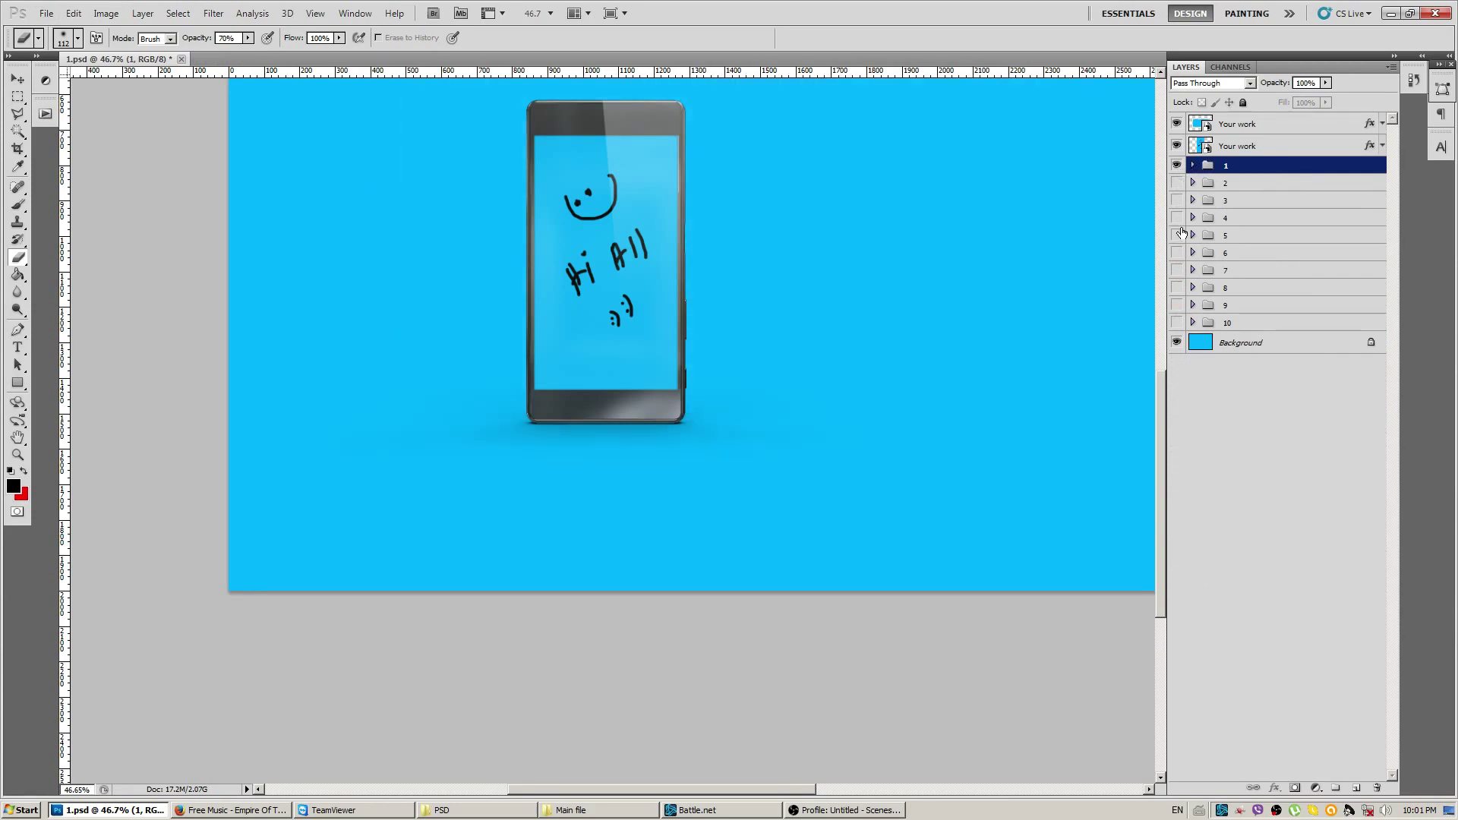
left_click(1178, 218)
scroll(884, 249, "down", 2)
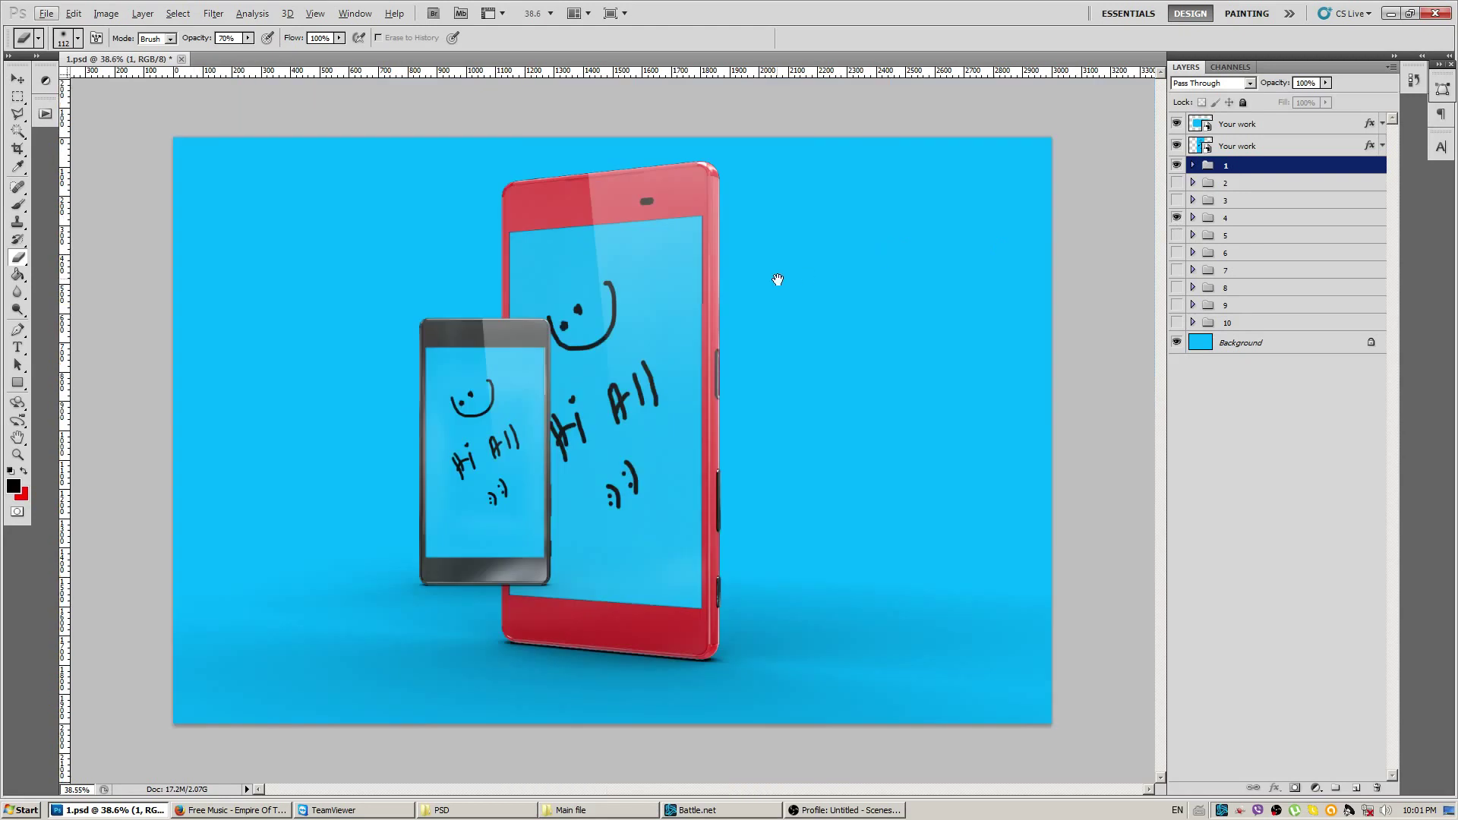
Scale group 4 proportionally to about 40% and place the red phone to the right of the grey phone.
left_click(1213, 220)
key("ctrl+t")
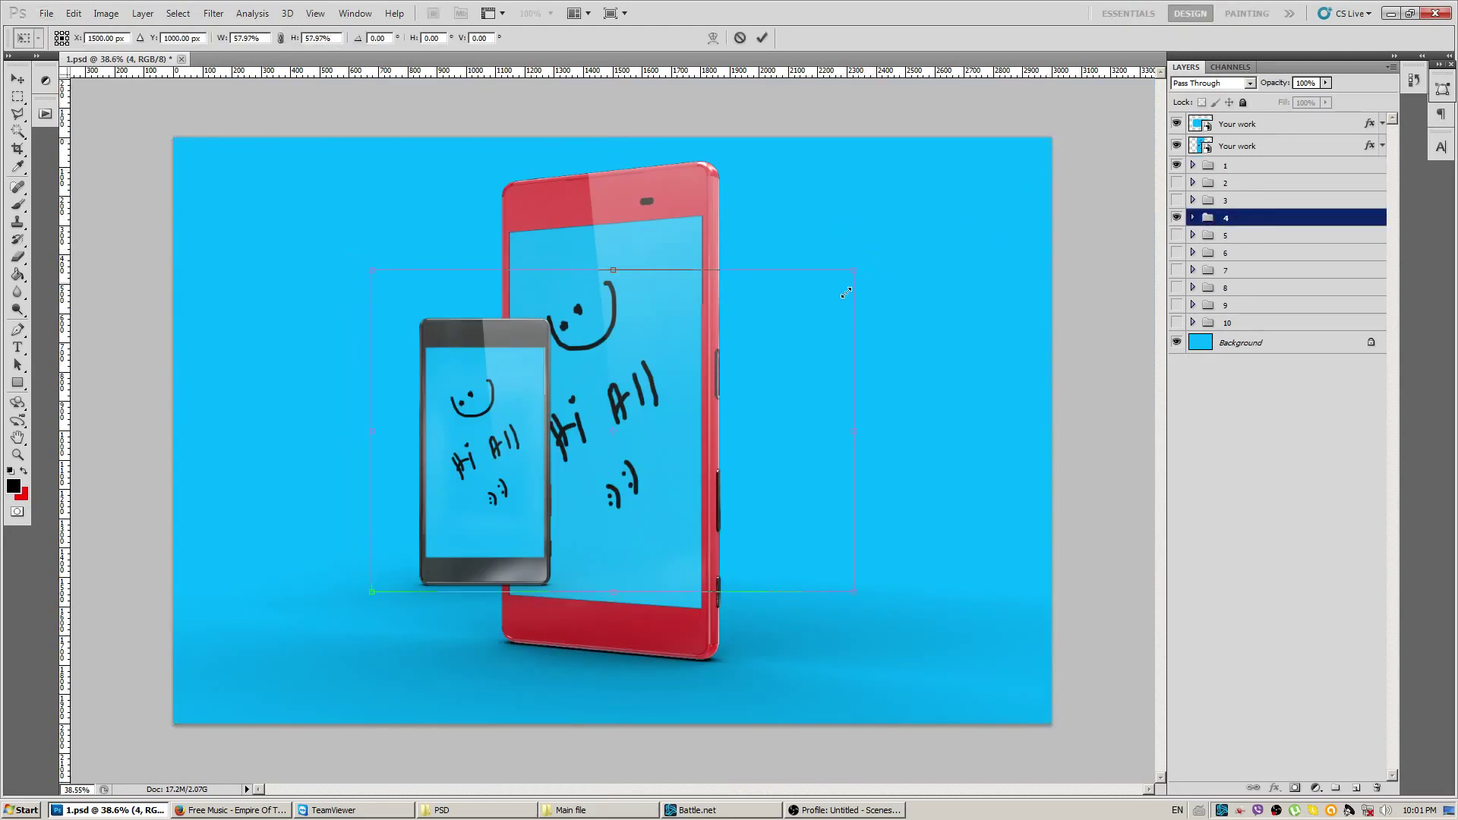
left_click_drag(1047, 143, 797, 331)
left_click_drag(619, 419, 722, 422)
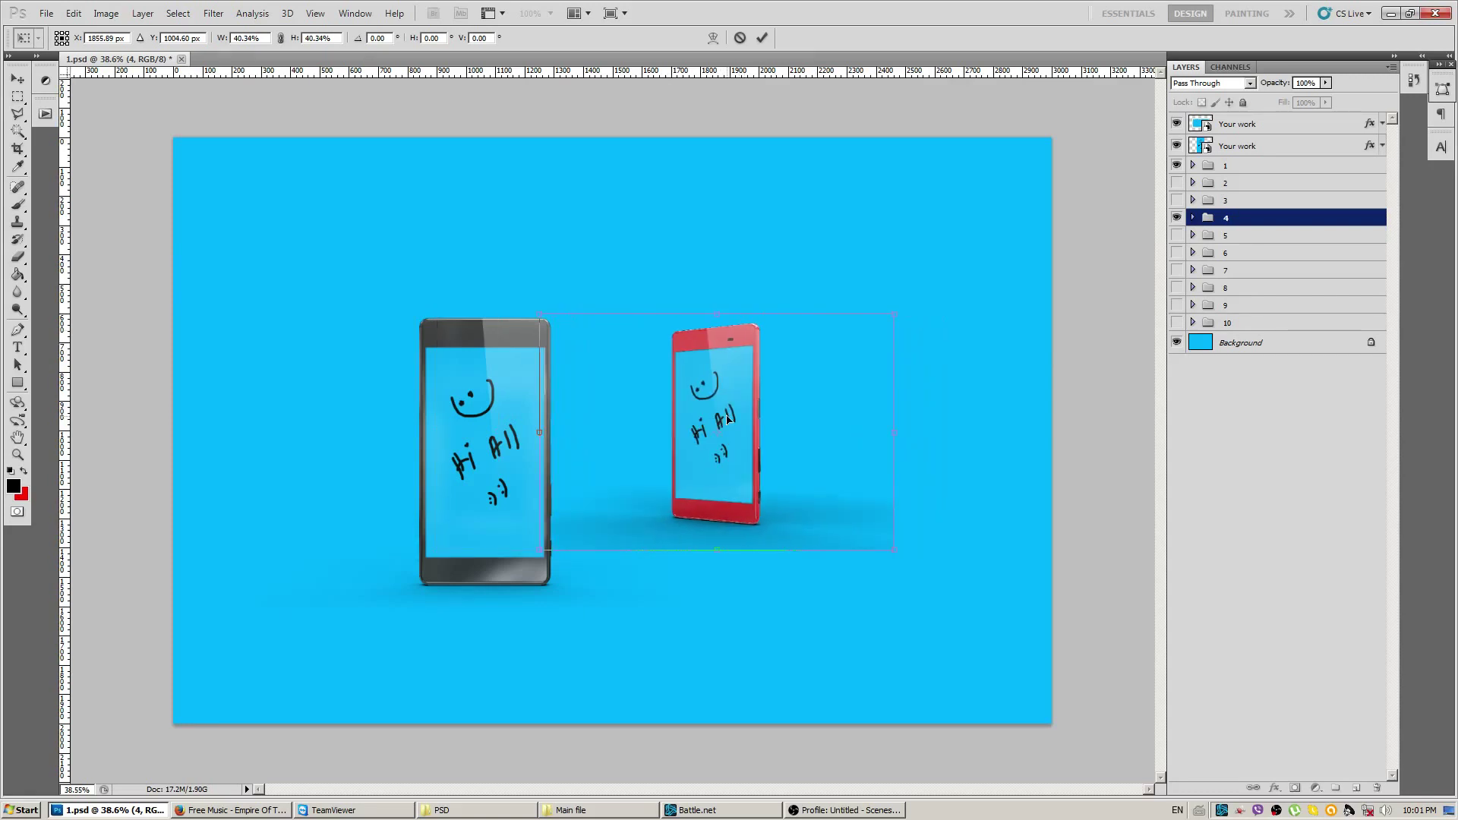
key("Return")
Expand group 4's Shadow group, check the Shadow 2 layer mask, and select that mask for editing.
key("z")
left_click(796, 562)
left_click_drag(796, 562, 842, 588)
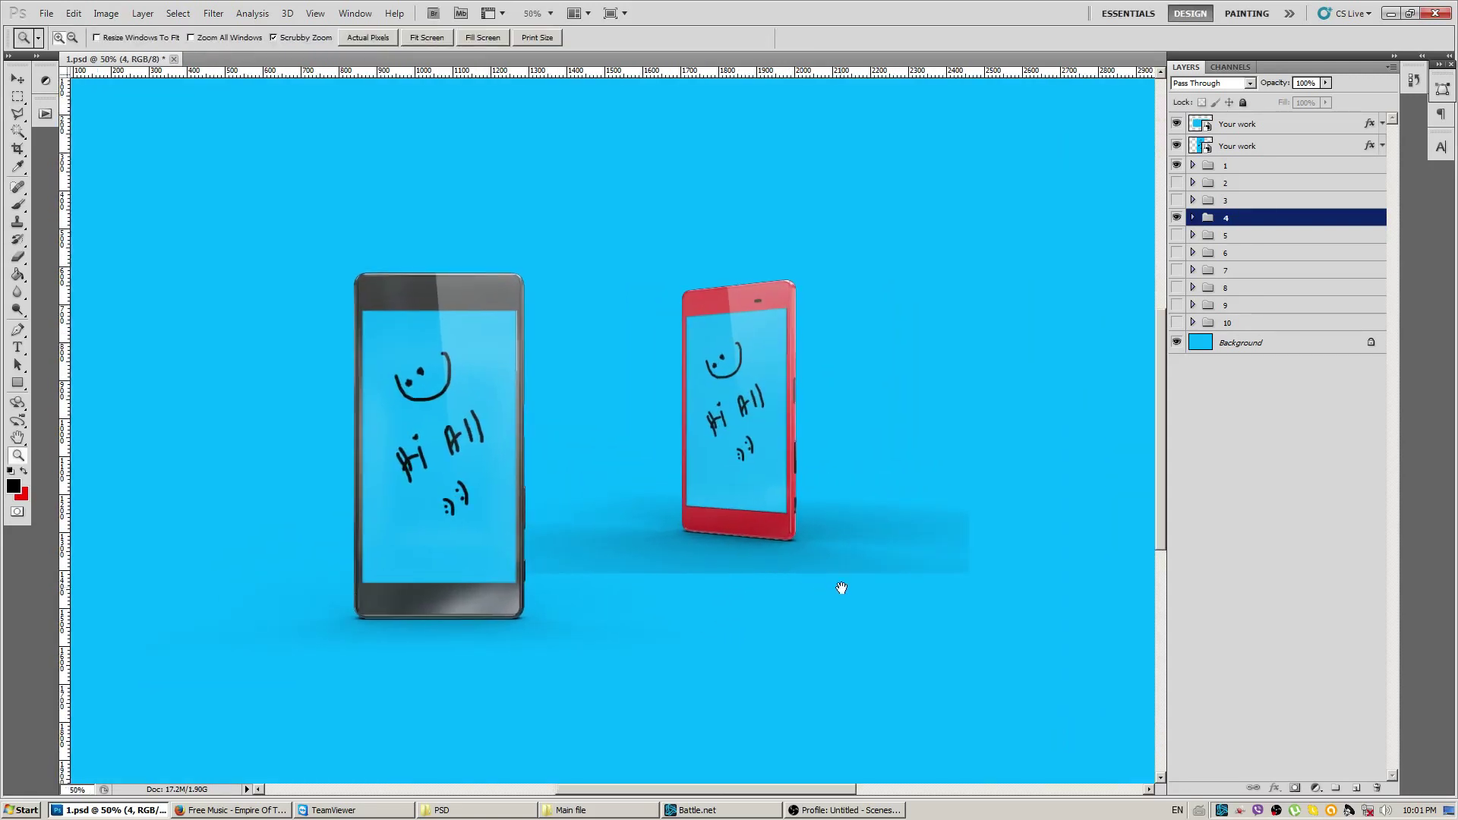
left_click(1193, 218)
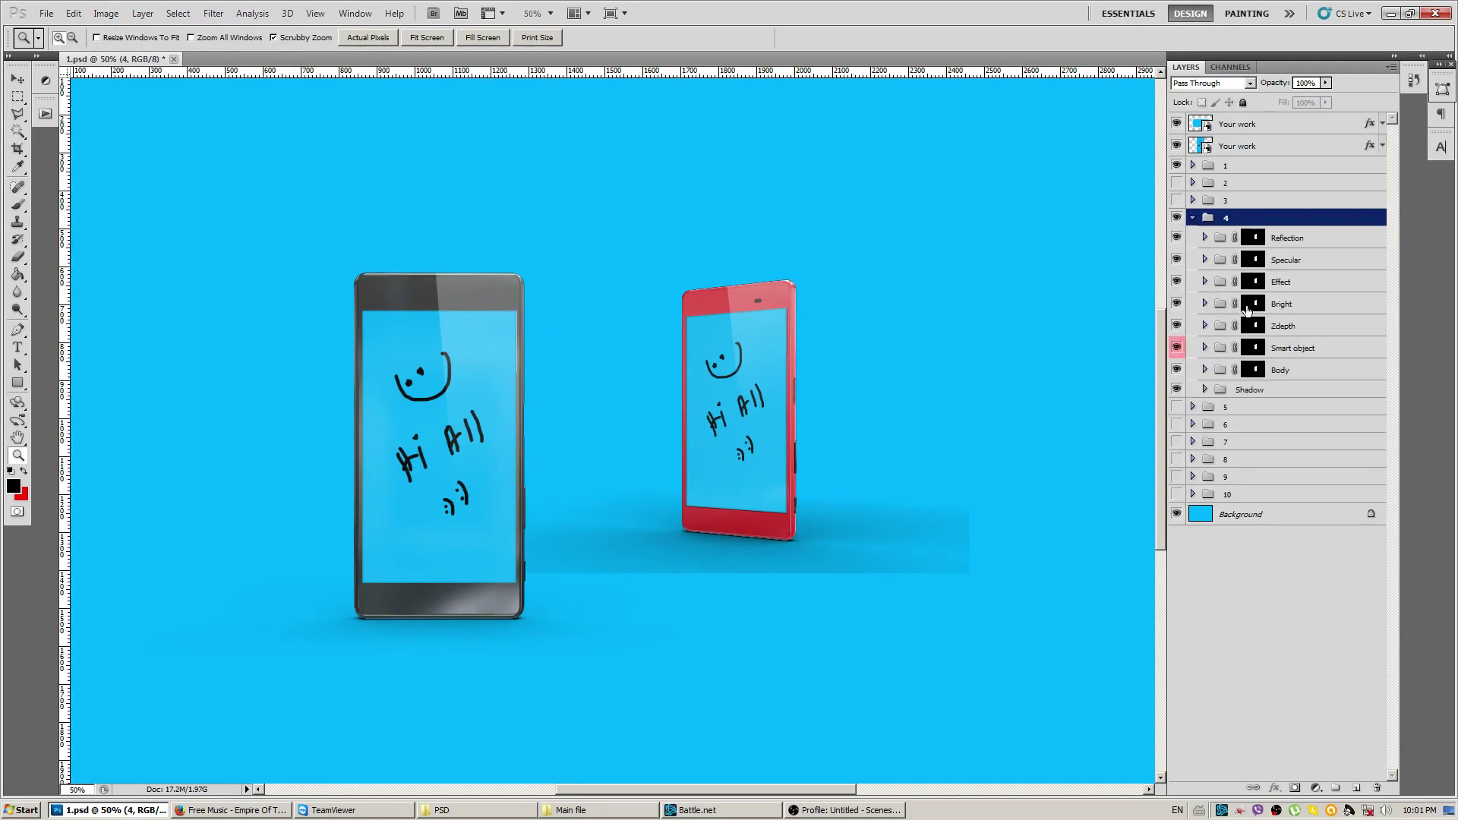
left_click(1256, 389)
left_click(1205, 389)
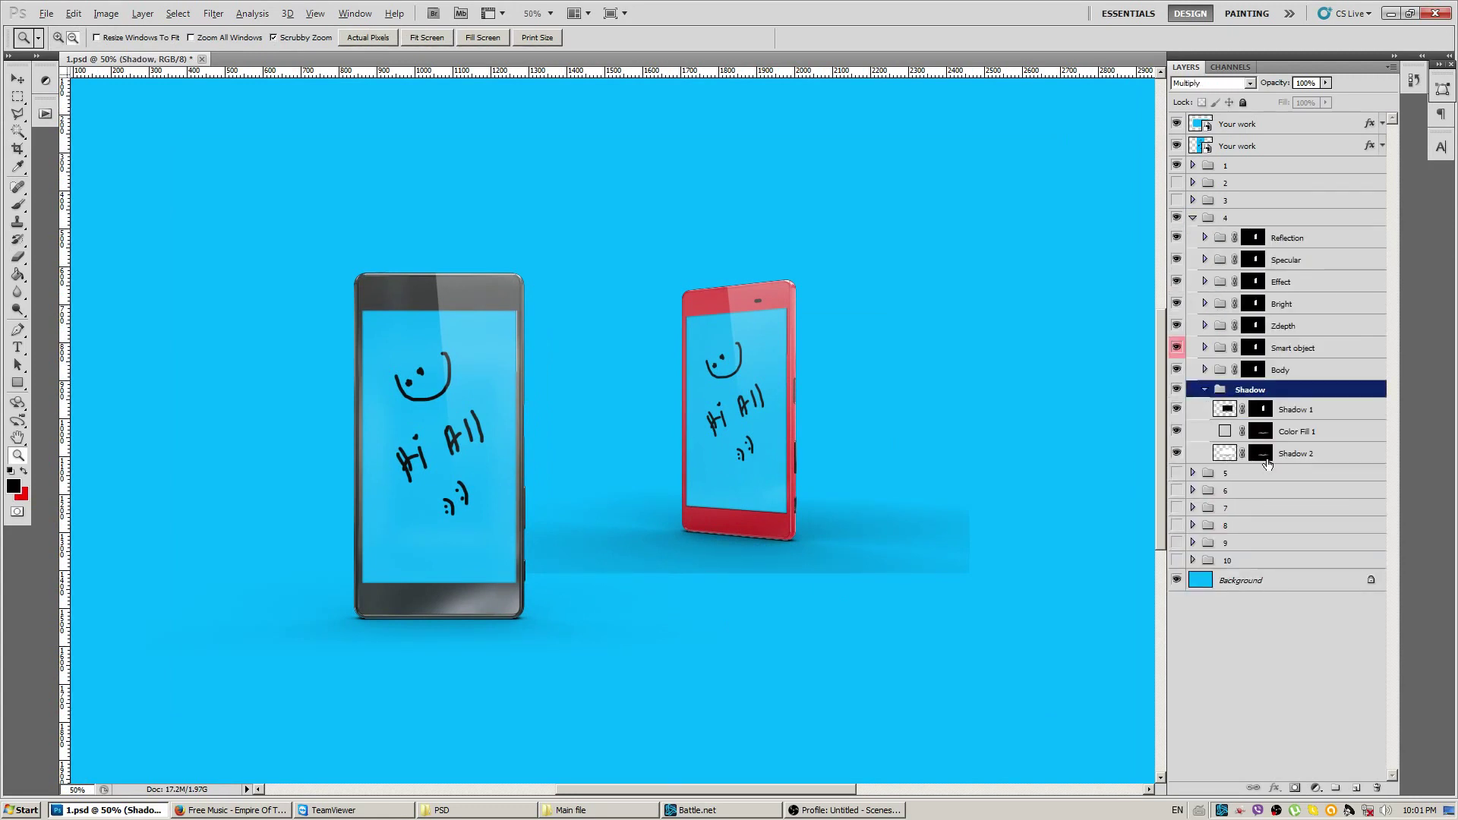
left_click(1264, 458, "alt")
left_click(1264, 458, "alt")
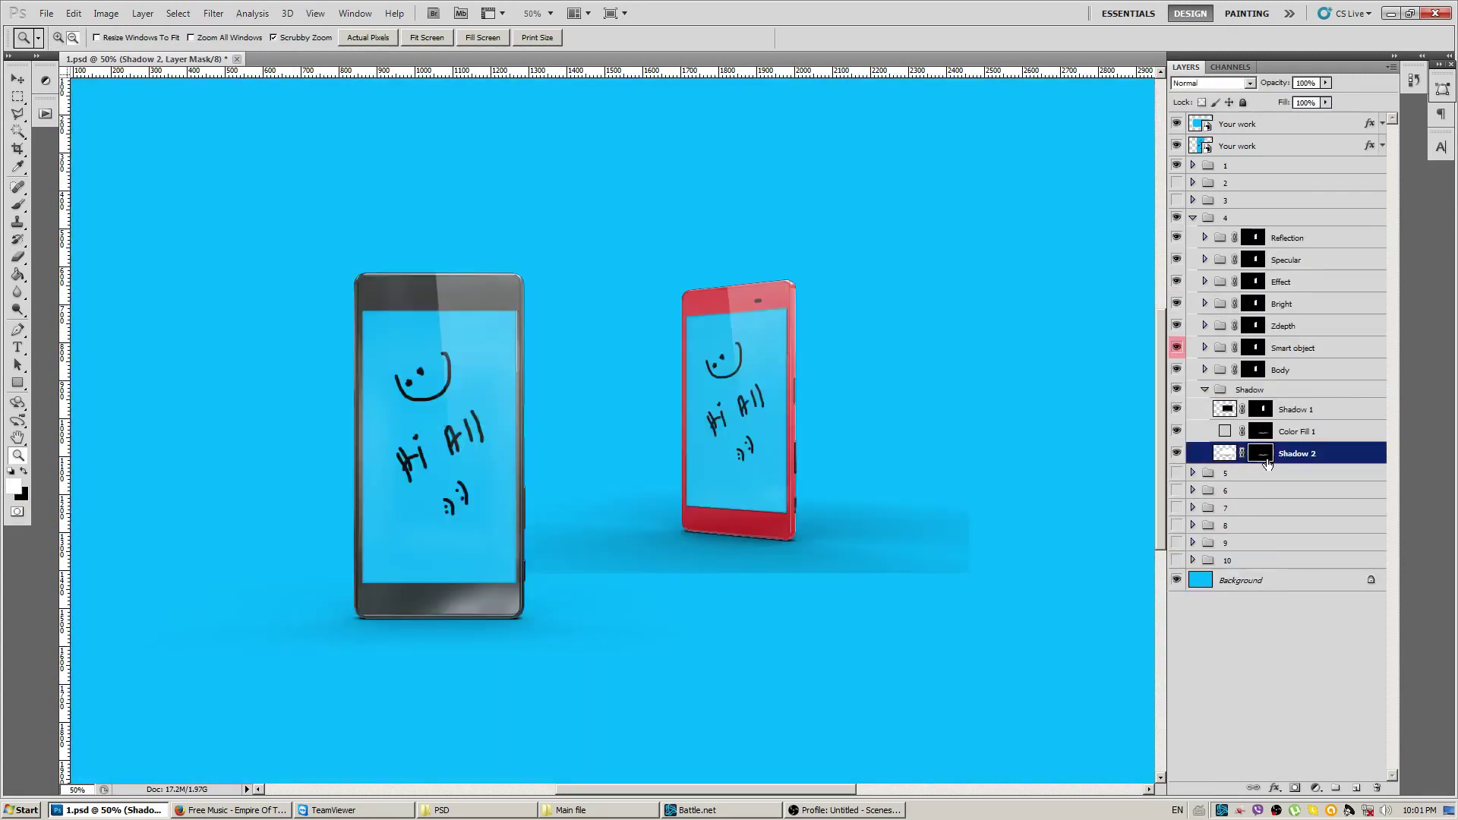
left_click(1224, 456)
left_click(1260, 459)
Hide group 4's Color Fill 1 and erase the hard shadow edges around the red phone with the Eraser at 100% opacity.
key("b")
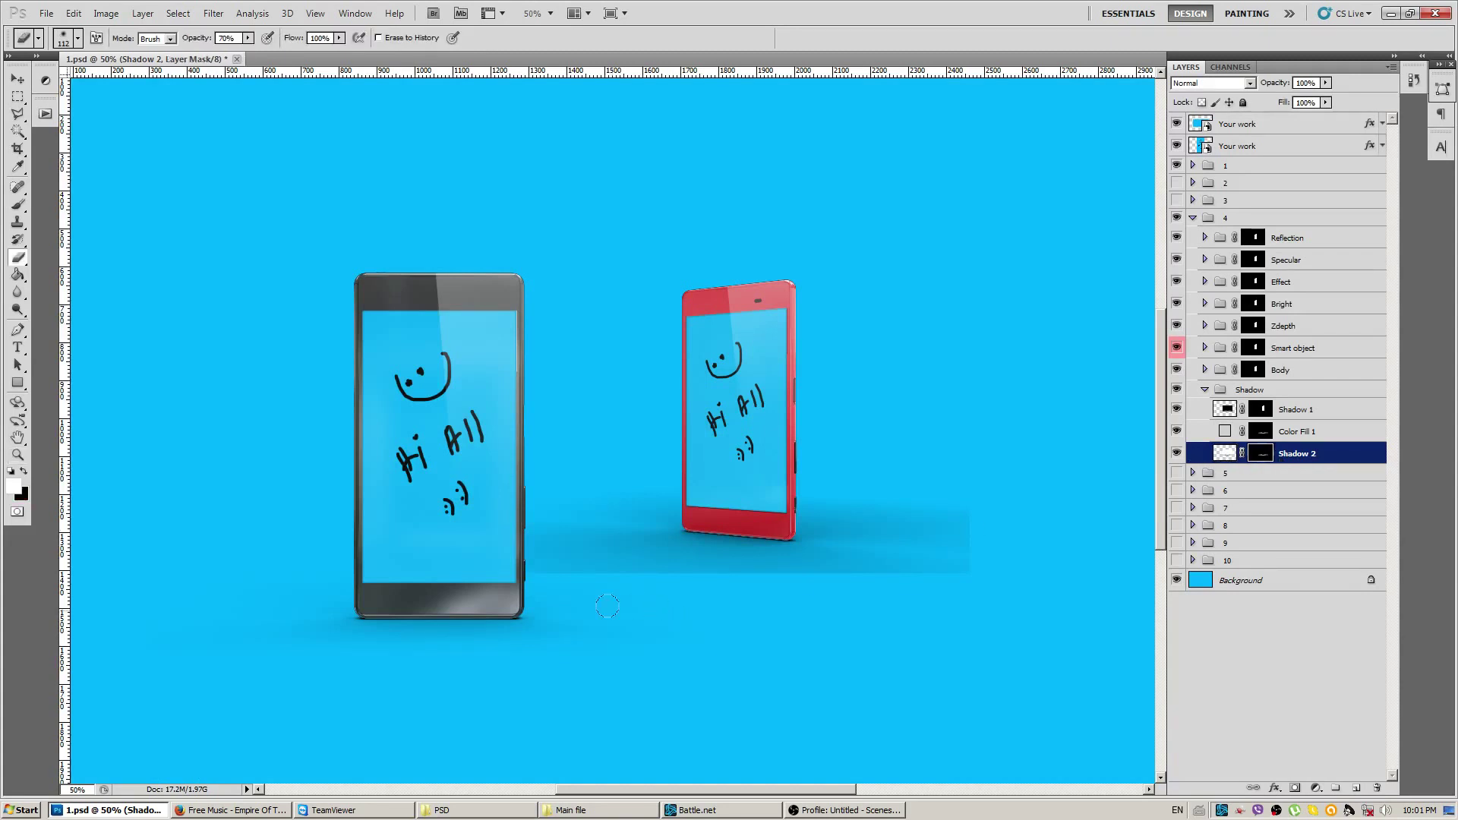
left_click(586, 593)
left_click(248, 38)
left_click(272, 50)
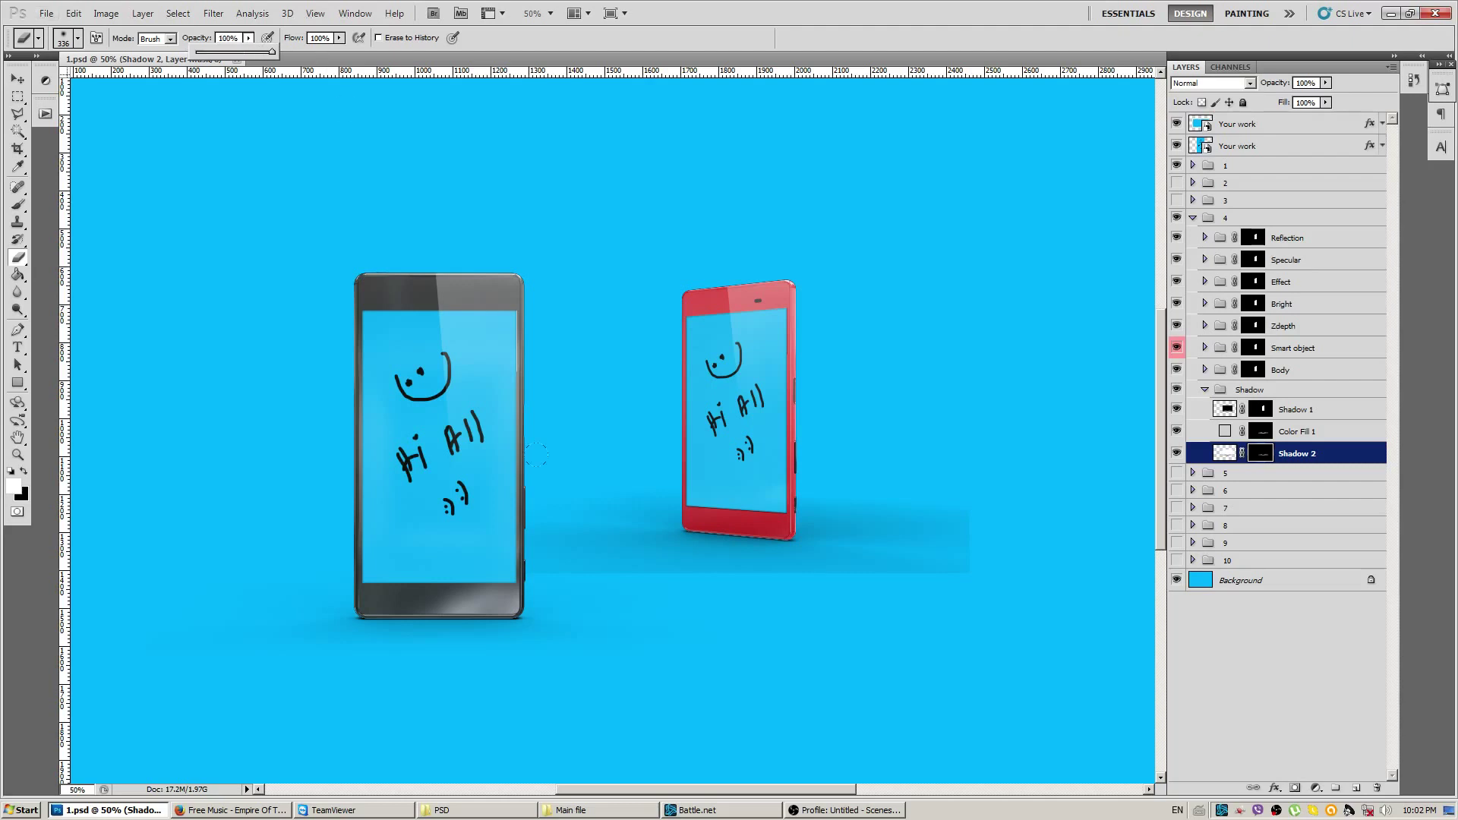
left_click(574, 558)
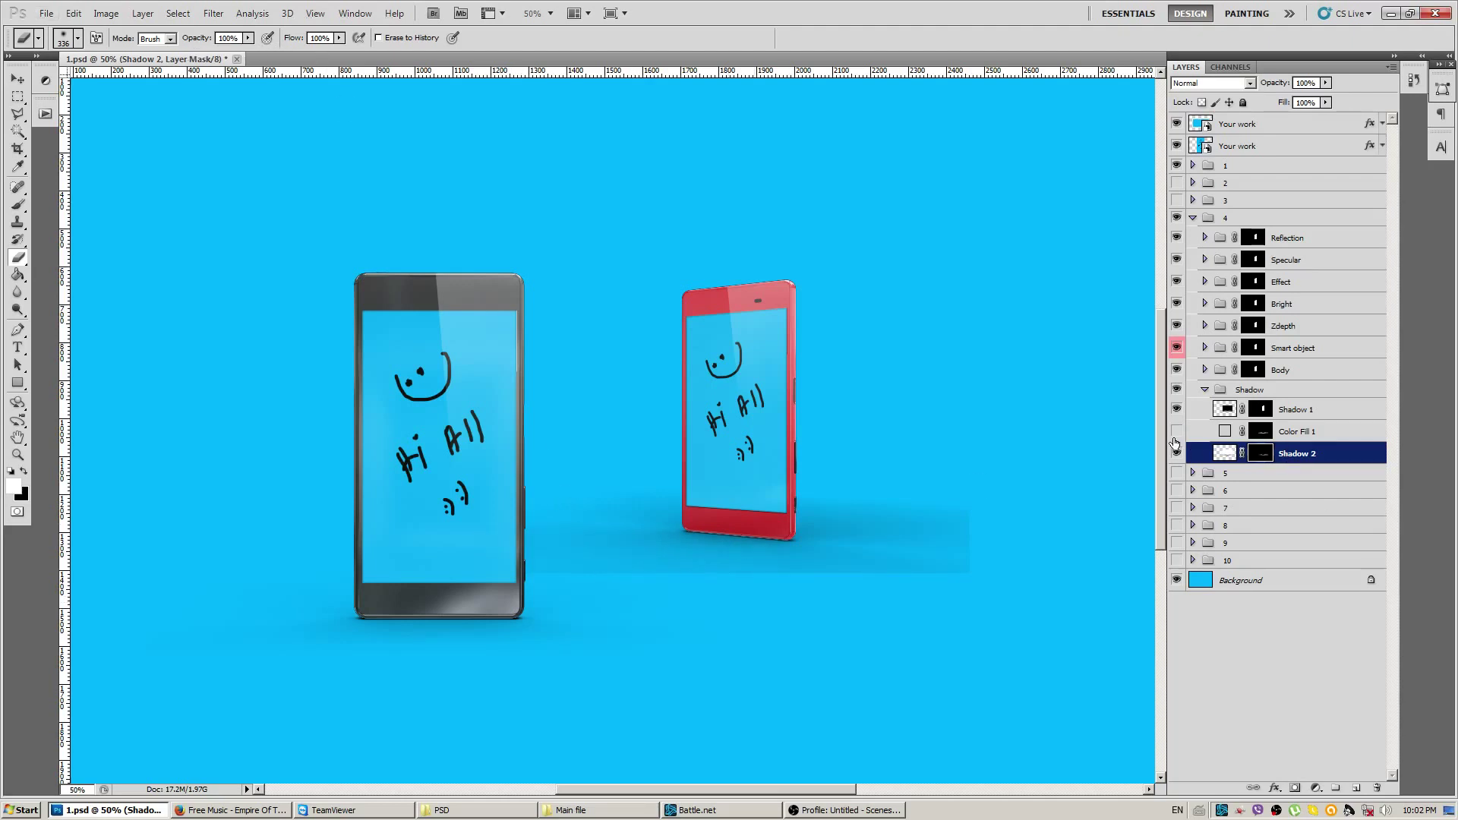
left_click(1177, 431)
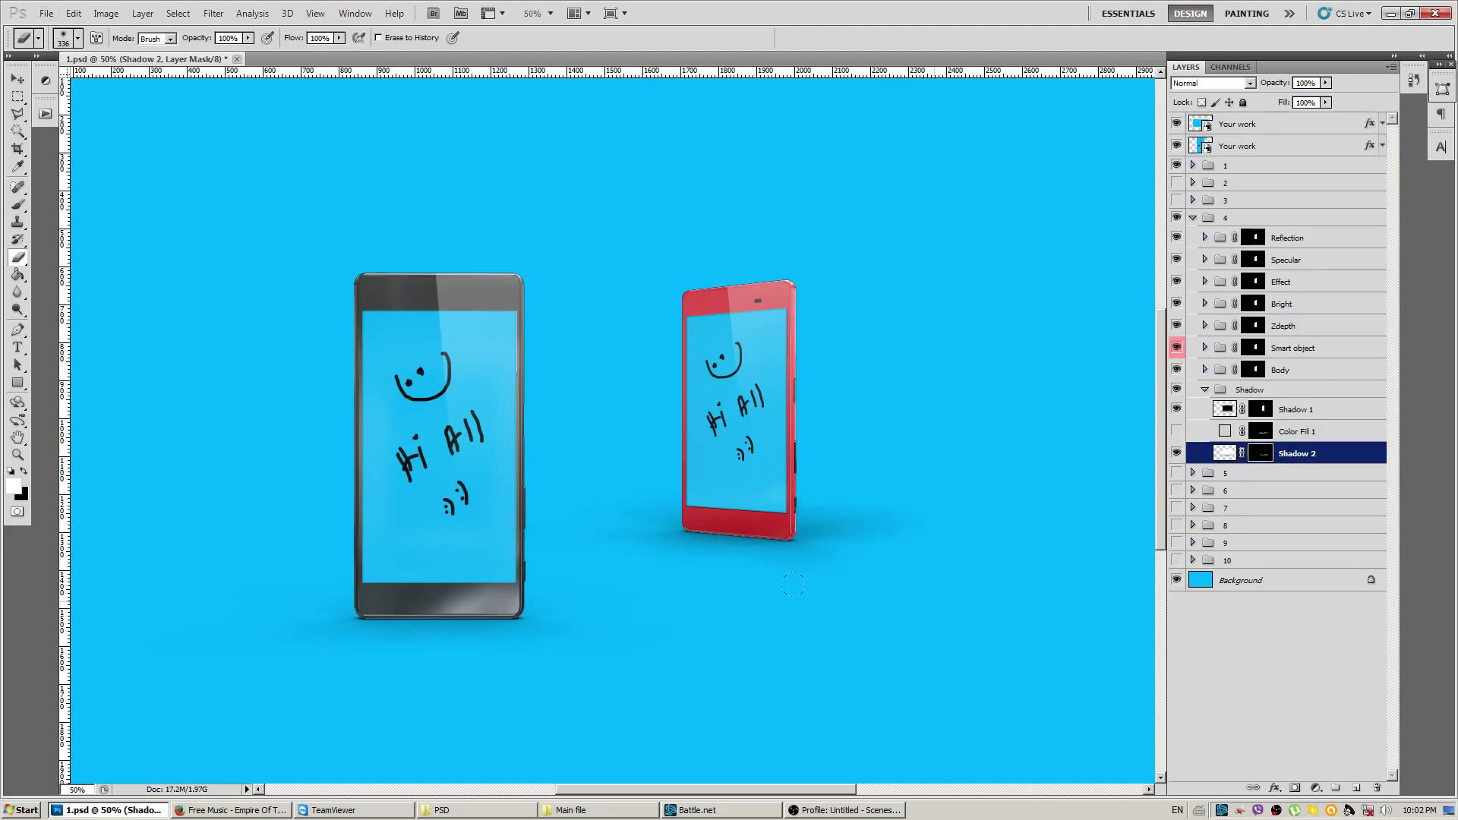
left_click_drag(636, 419, 845, 428)
Replace Color Fill 1's mask in group 4 with the edited Shadow 2 mask and show the fill layer again.
left_click(1267, 433)
left_click(1267, 432, "ctrl")
key("Return")
left_click(1176, 431)
Set group 4's Color Fill 1 opacity to 80%, collapse its Shadow group, and set that group's opacity to 94%.
left_click(1261, 85)
type("80")
left_click(1291, 431)
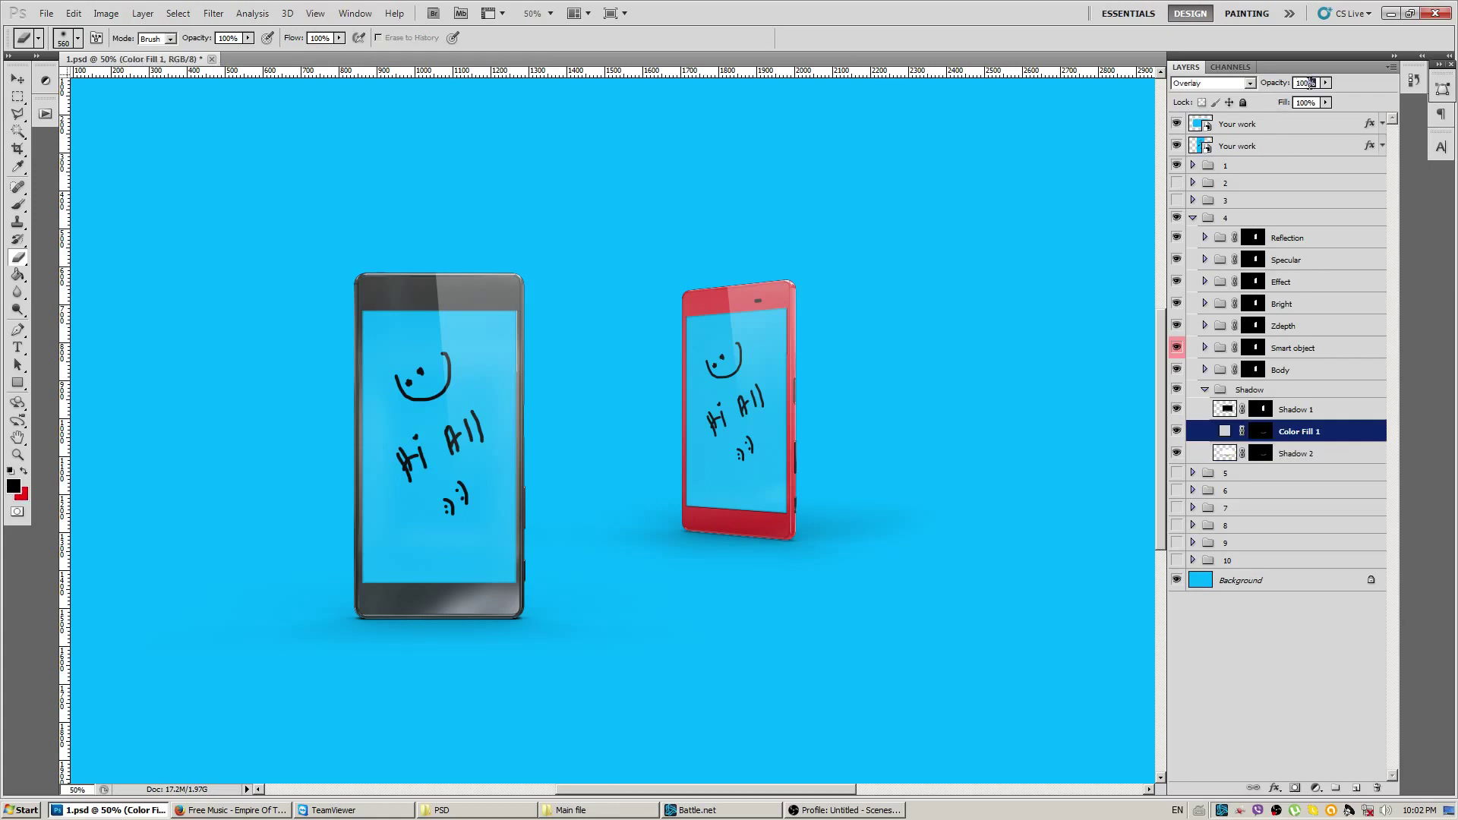
left_click(1311, 82)
type("80")
left_click(1203, 391)
scroll(612, 412, "down", 2)
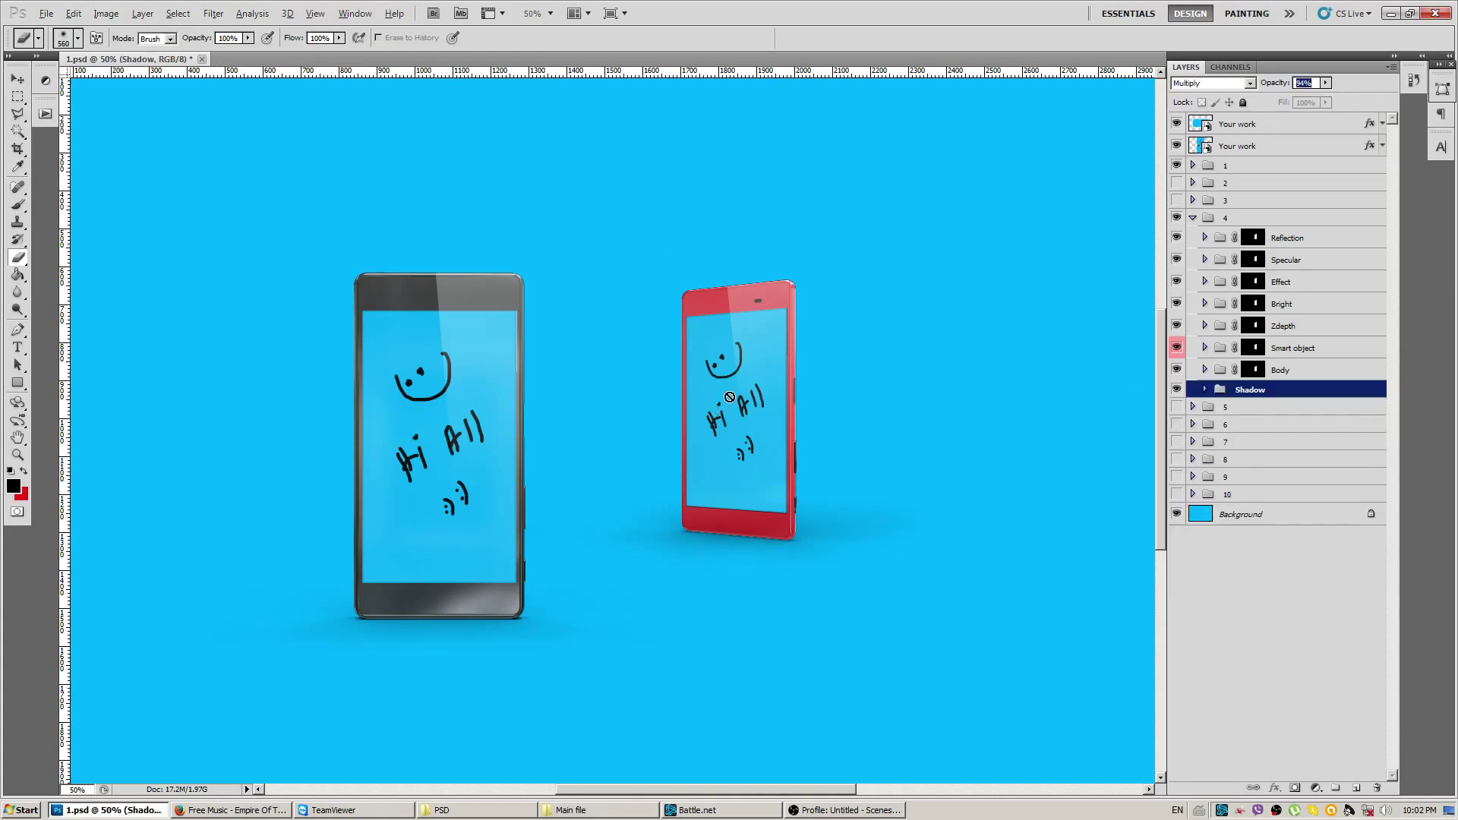
left_click(17, 79)
scroll(483, 419, "down", 3)
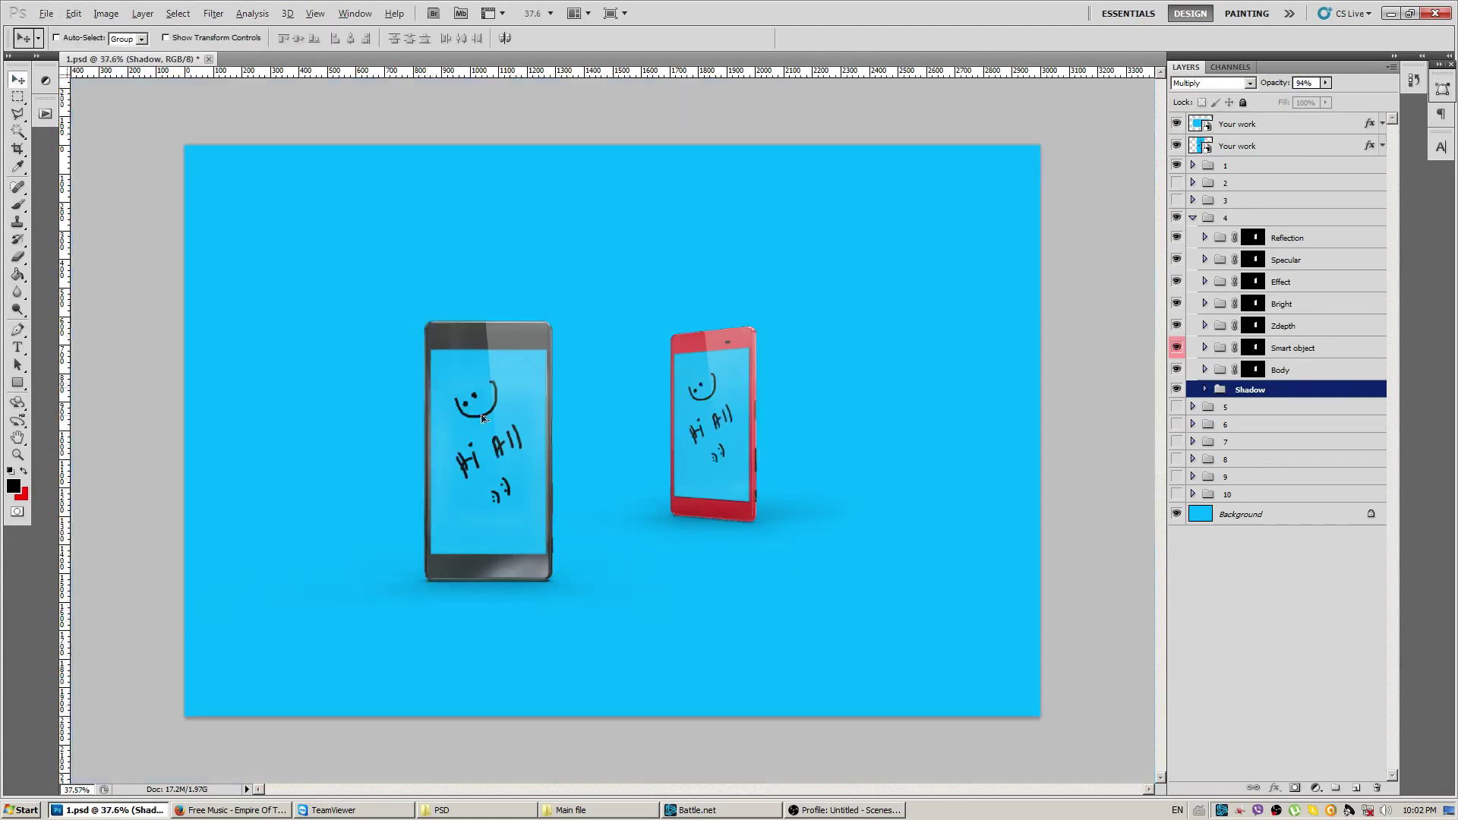
Collapse group 4, move the red phone slightly down, and move group 1's dark phone close beside it.
left_click(1192, 218)
left_click_drag(723, 418, 754, 454)
left_click(1201, 165)
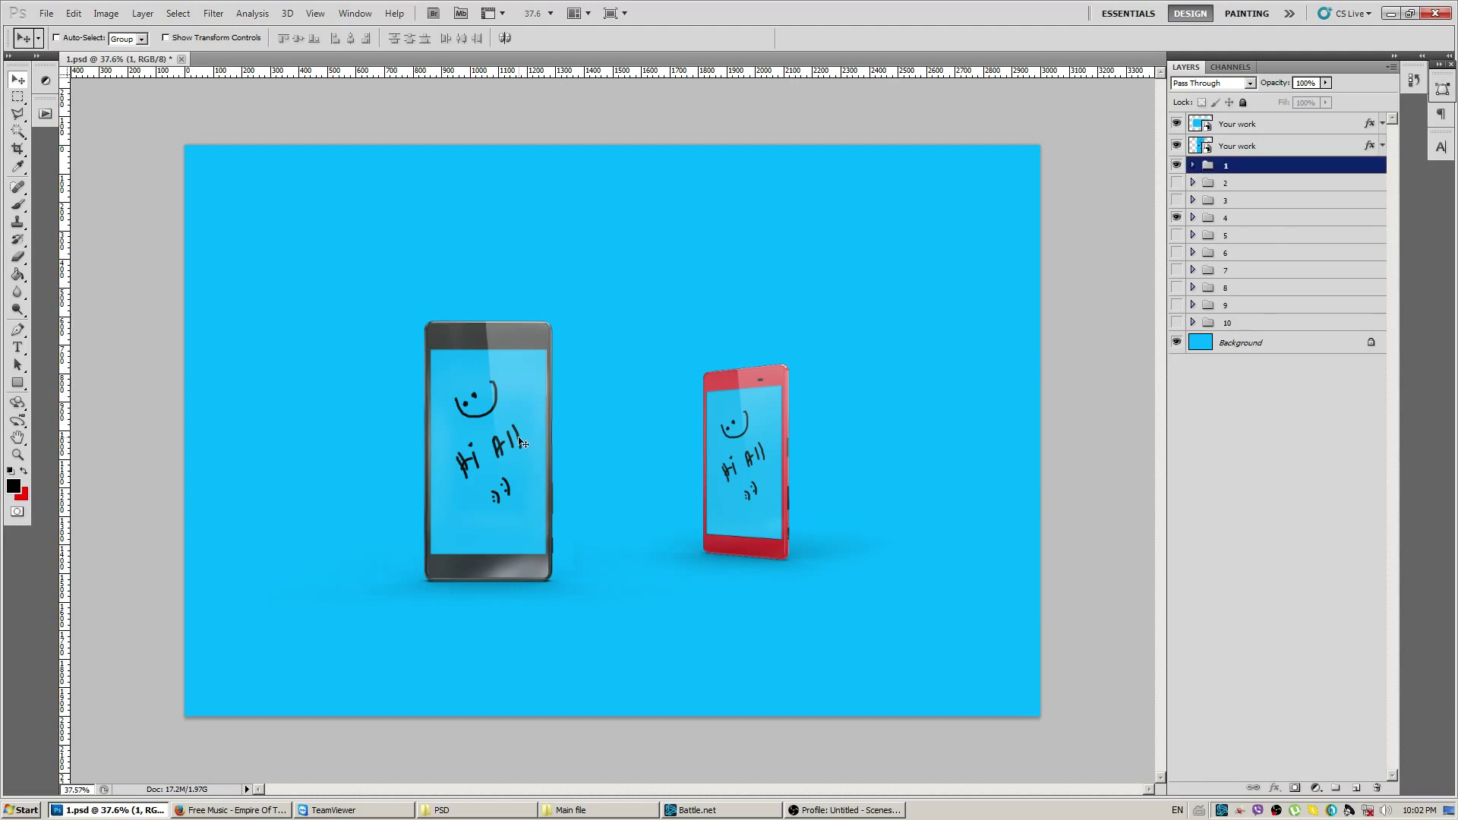
left_click_drag(504, 449, 621, 439)
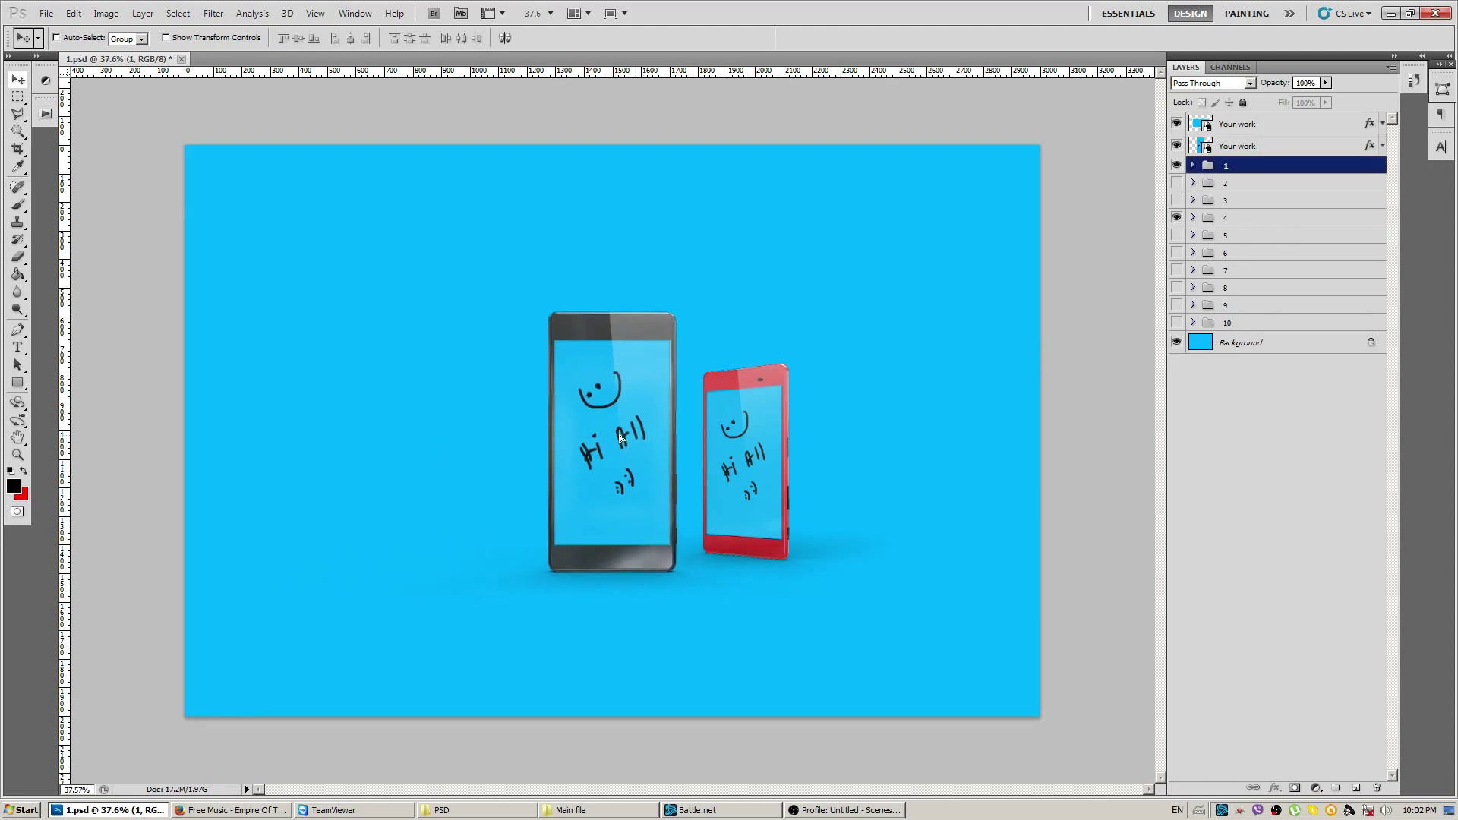
Preview hidden phone groups 5, 6, 9 and 10, hide them again, and show group 8's white landscape phone.
left_click(1176, 252)
left_click(1177, 252)
left_click(1176, 305)
left_click(1176, 322)
left_click(1177, 322)
left_click(1176, 253)
left_click(1176, 253)
left_click(1176, 235)
left_click(1177, 235)
left_click(1176, 288)
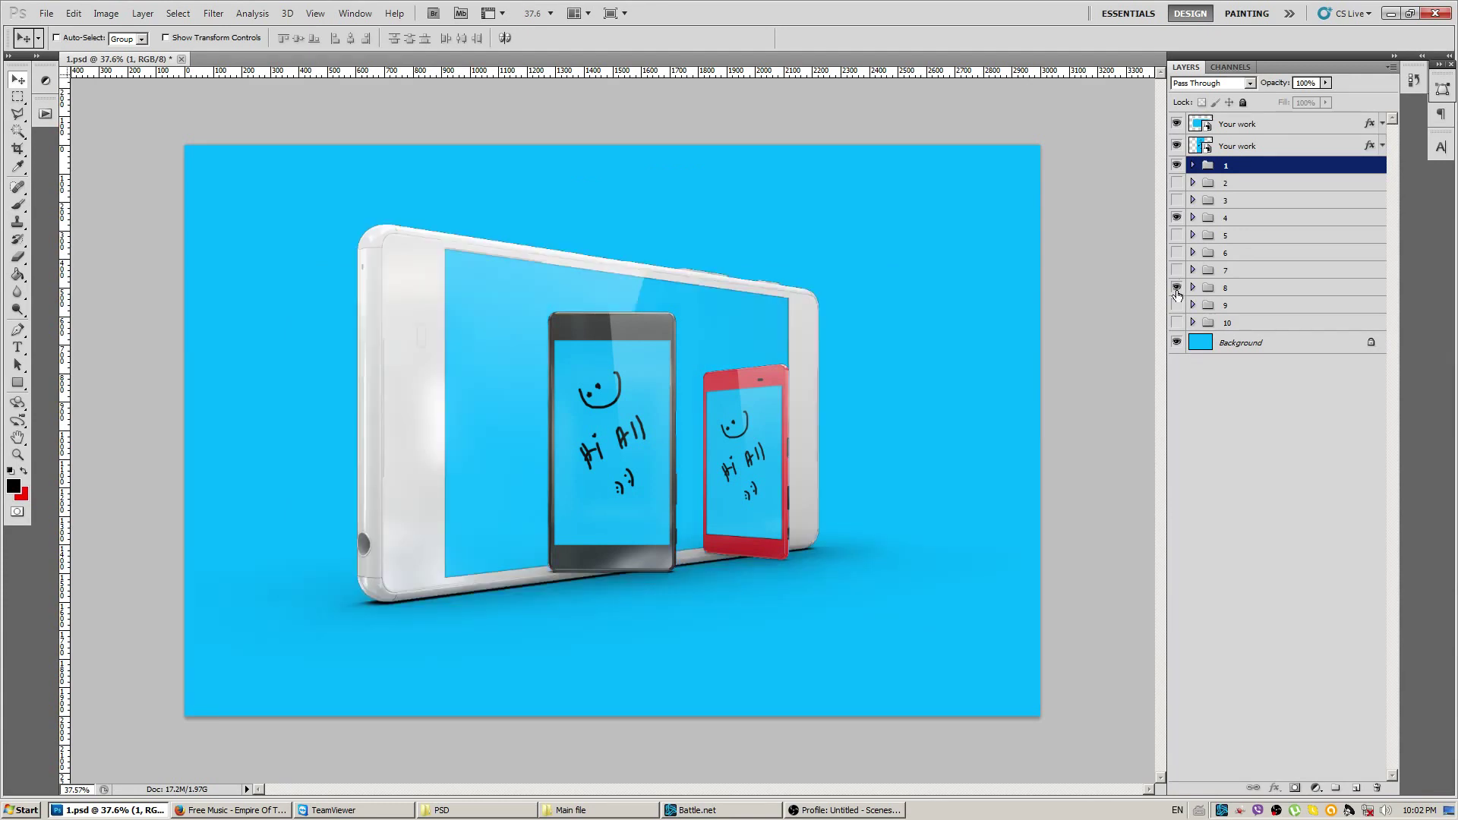
Scale group 8 proportionally to about 43% and place the white phone to the left of the dark phone.
left_click(1209, 288)
key("ctrl+r")
key("ctrl+t")
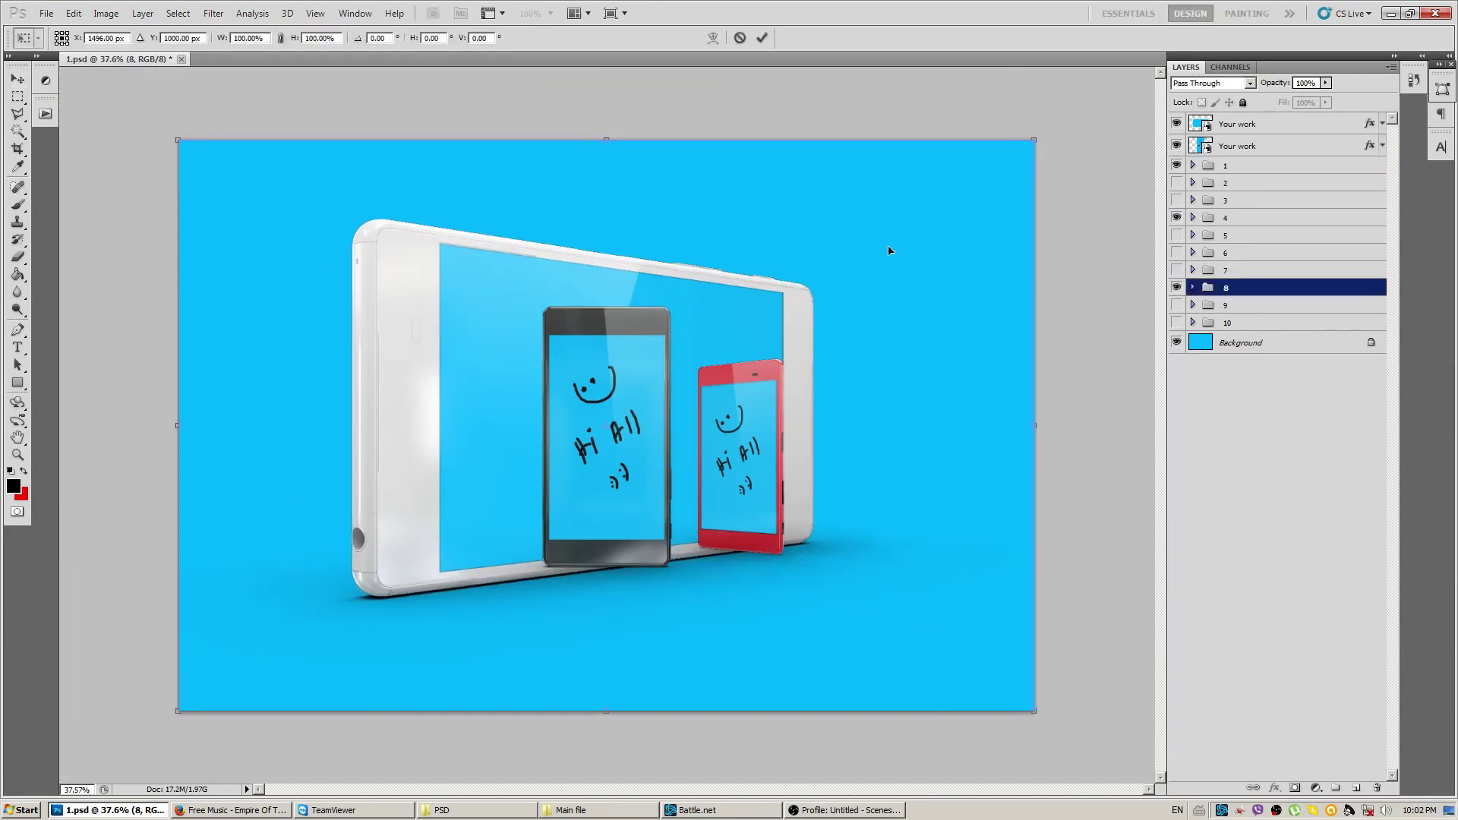
left_click_drag(1033, 142, 760, 325)
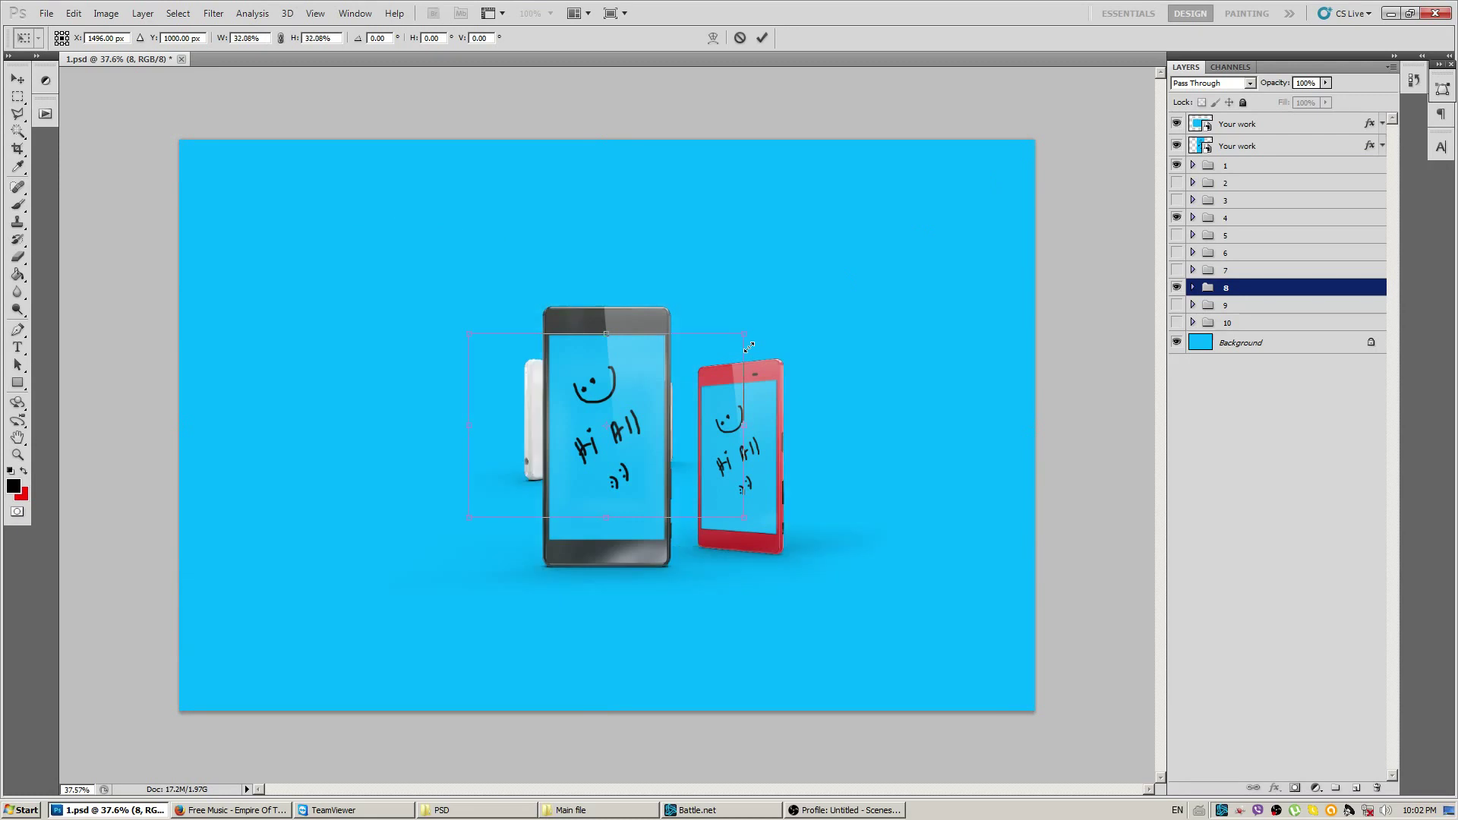
left_click_drag(660, 387, 474, 470)
left_click_drag(590, 396, 609, 383)
mouse_move(454, 501)
left_mouse_down()
mouse_move(487, 506)
mouse_move(457, 499)
left_mouse_up()
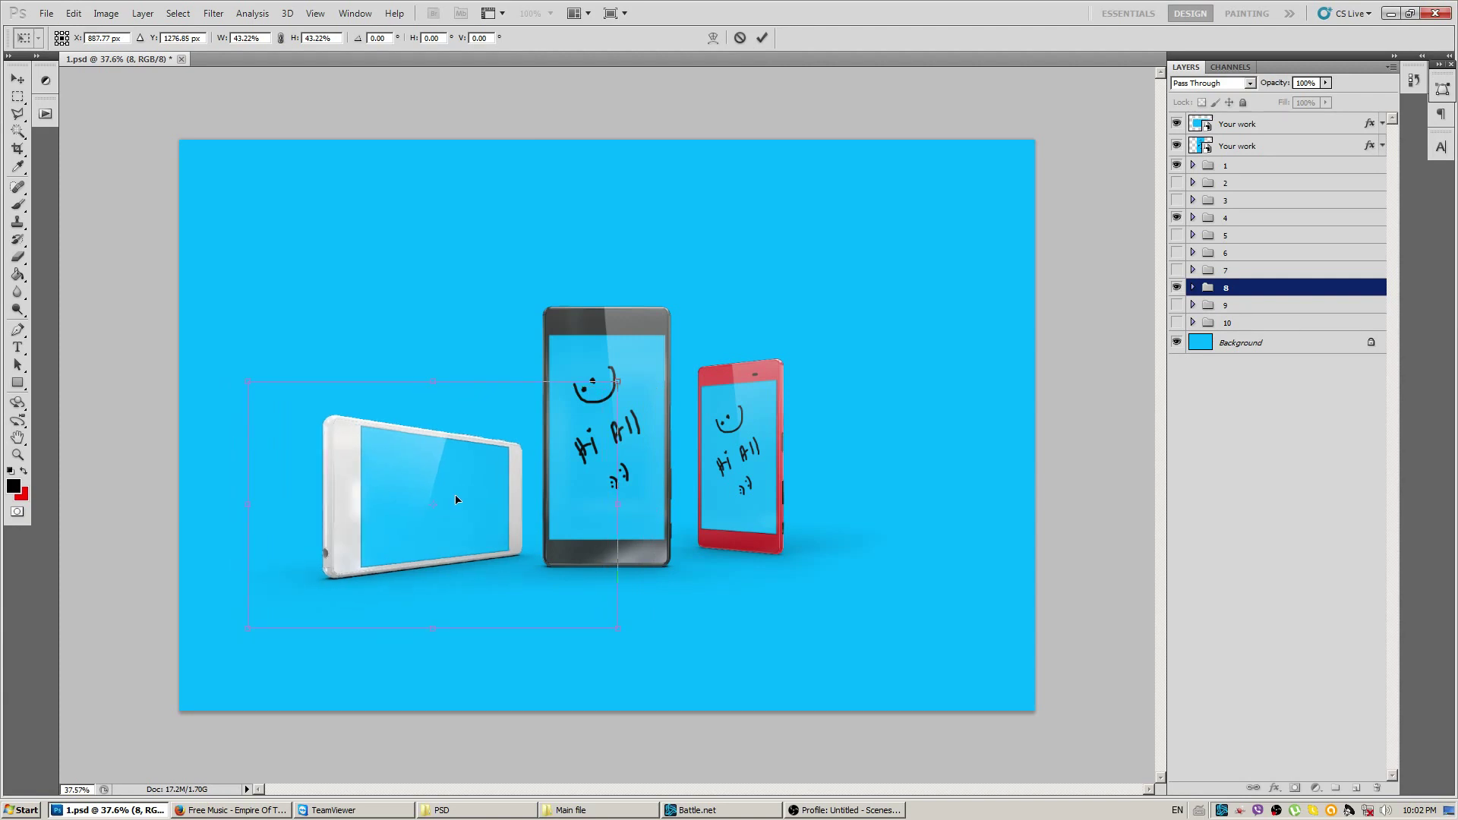
key("Return")
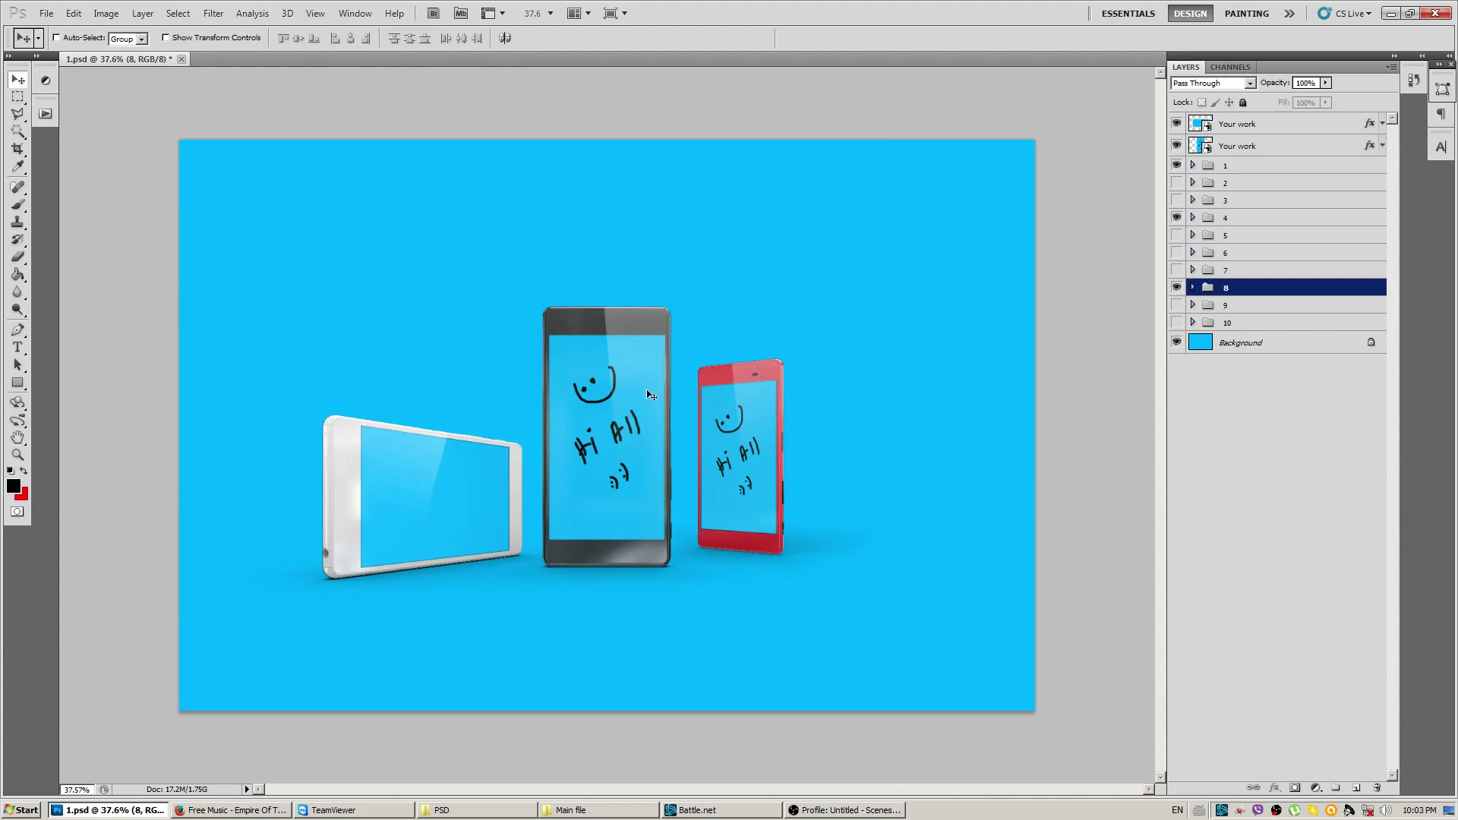
Add a wide text box along the canvas's upper edge reading "Thanks for watching".
key("ctrl+1")
left_click_drag(573, 540, 535, 542)
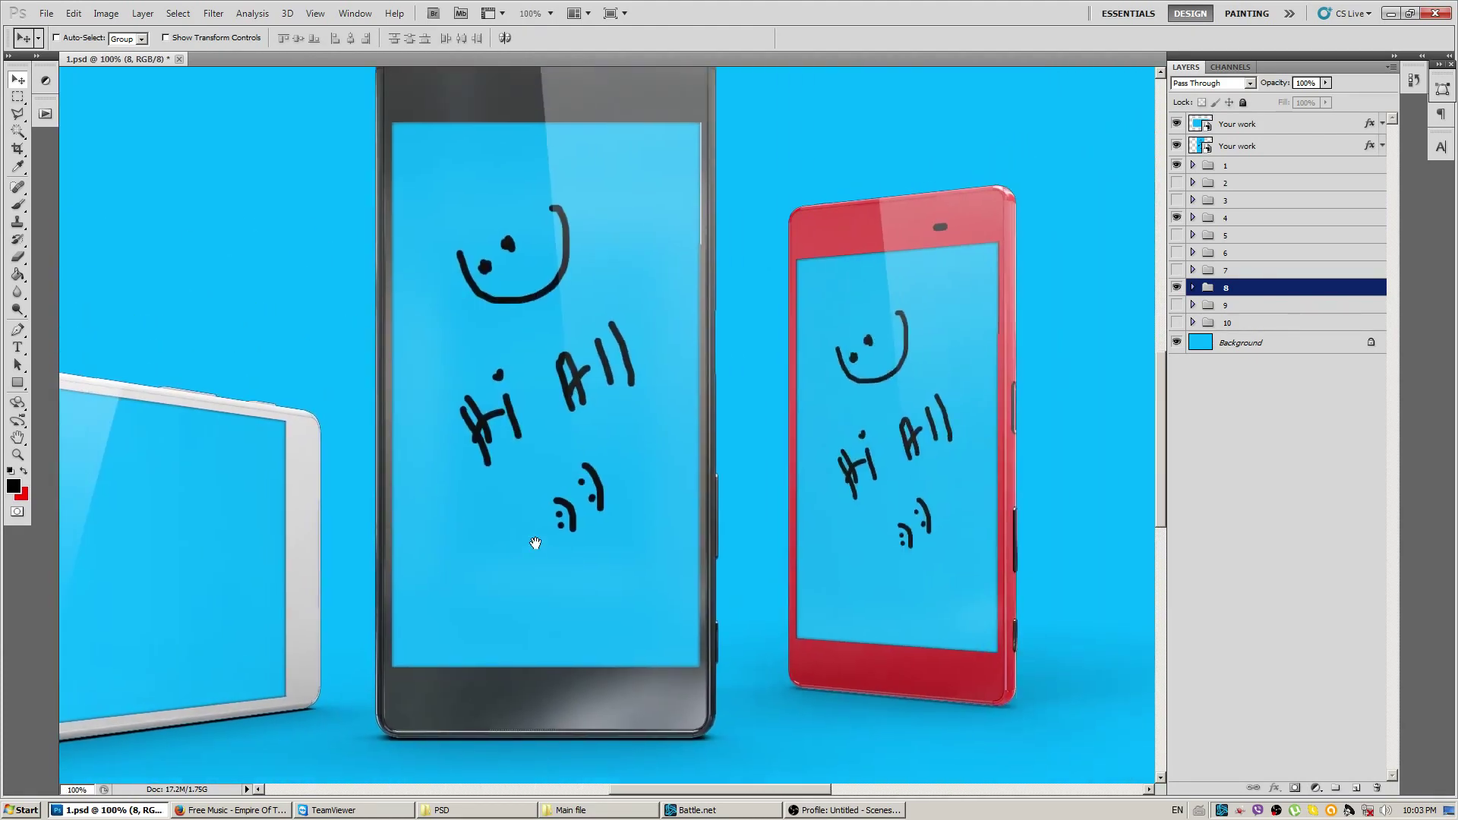
scroll(535, 543, "down", 6)
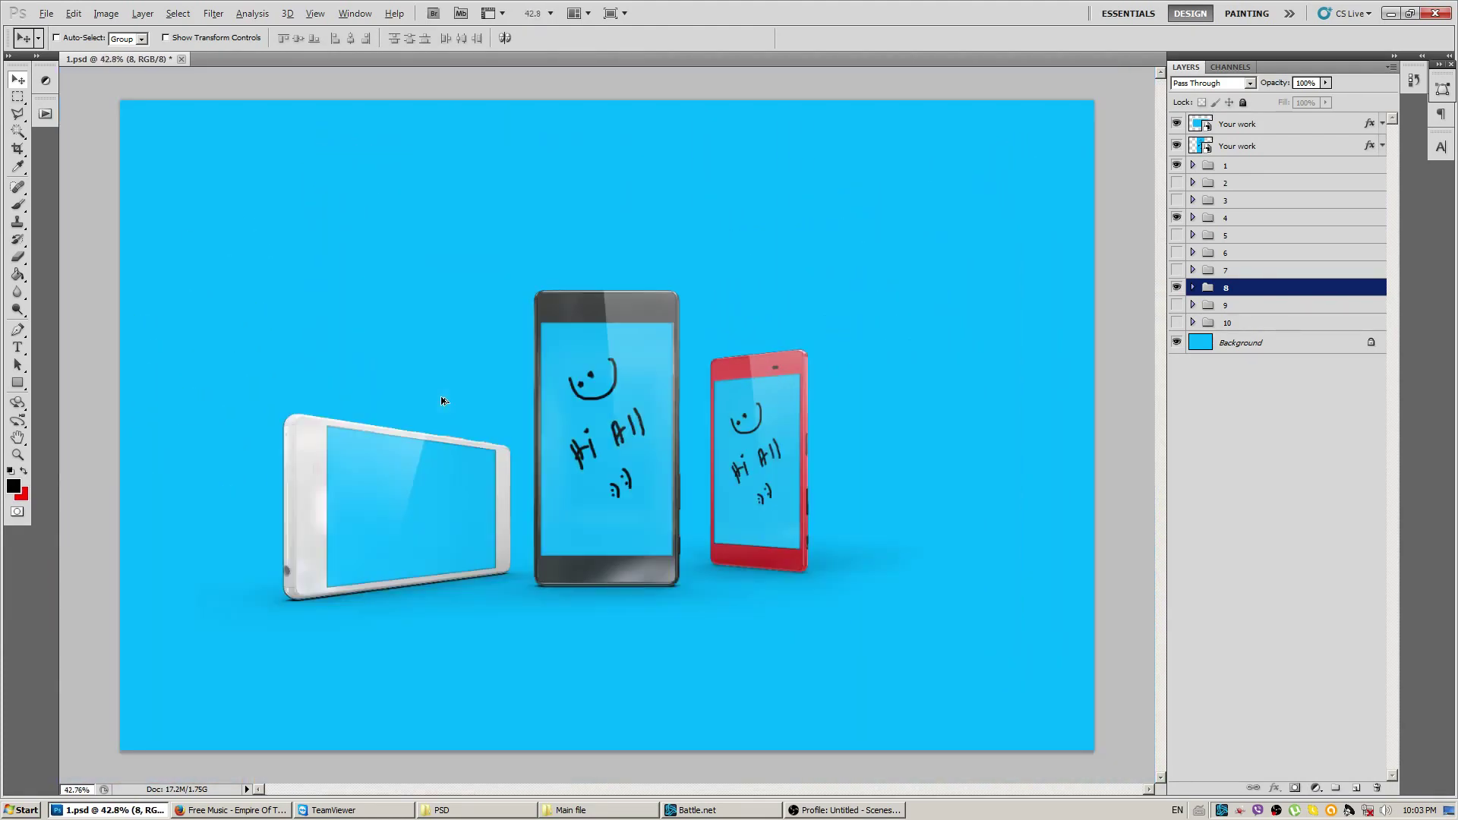
key("alt")
left_click(18, 348)
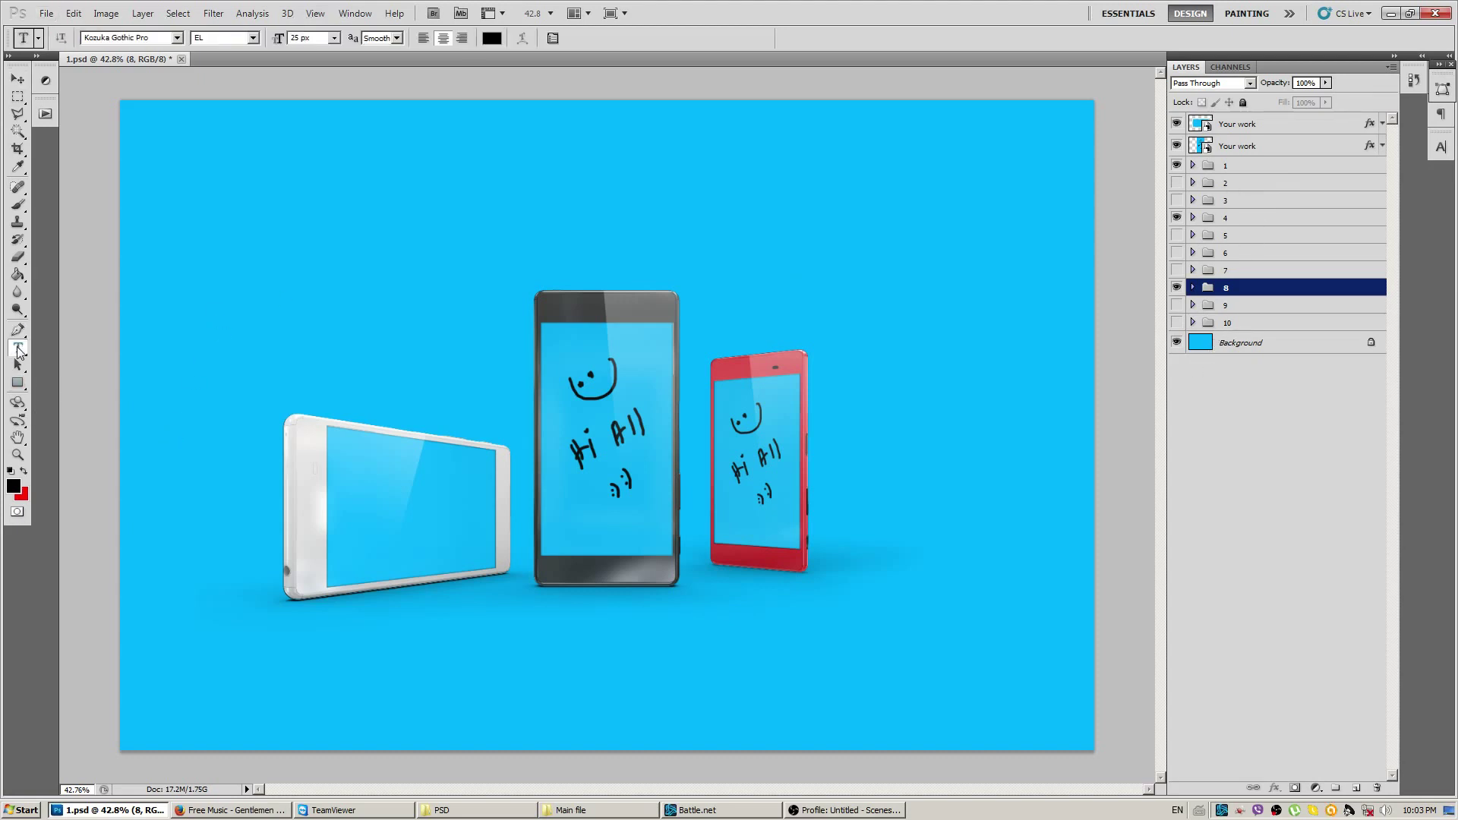
left_click_drag(319, 100, 857, 199)
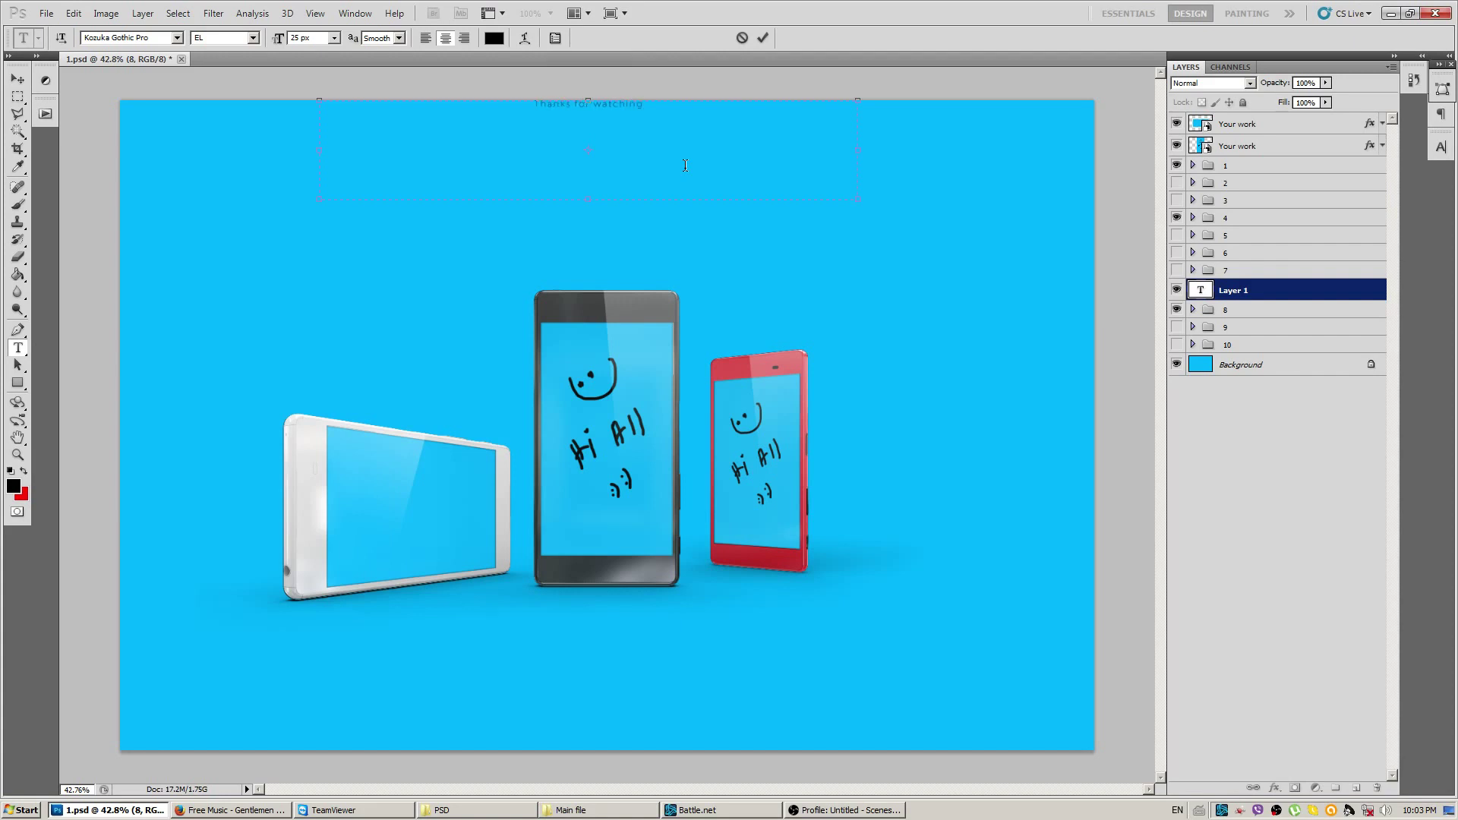
Set the "Thanks for watching" text size to 70 px and append ":)))))" to it.
key("ctrl+a")
type("70")
key("Return")
left_click(795, 126)
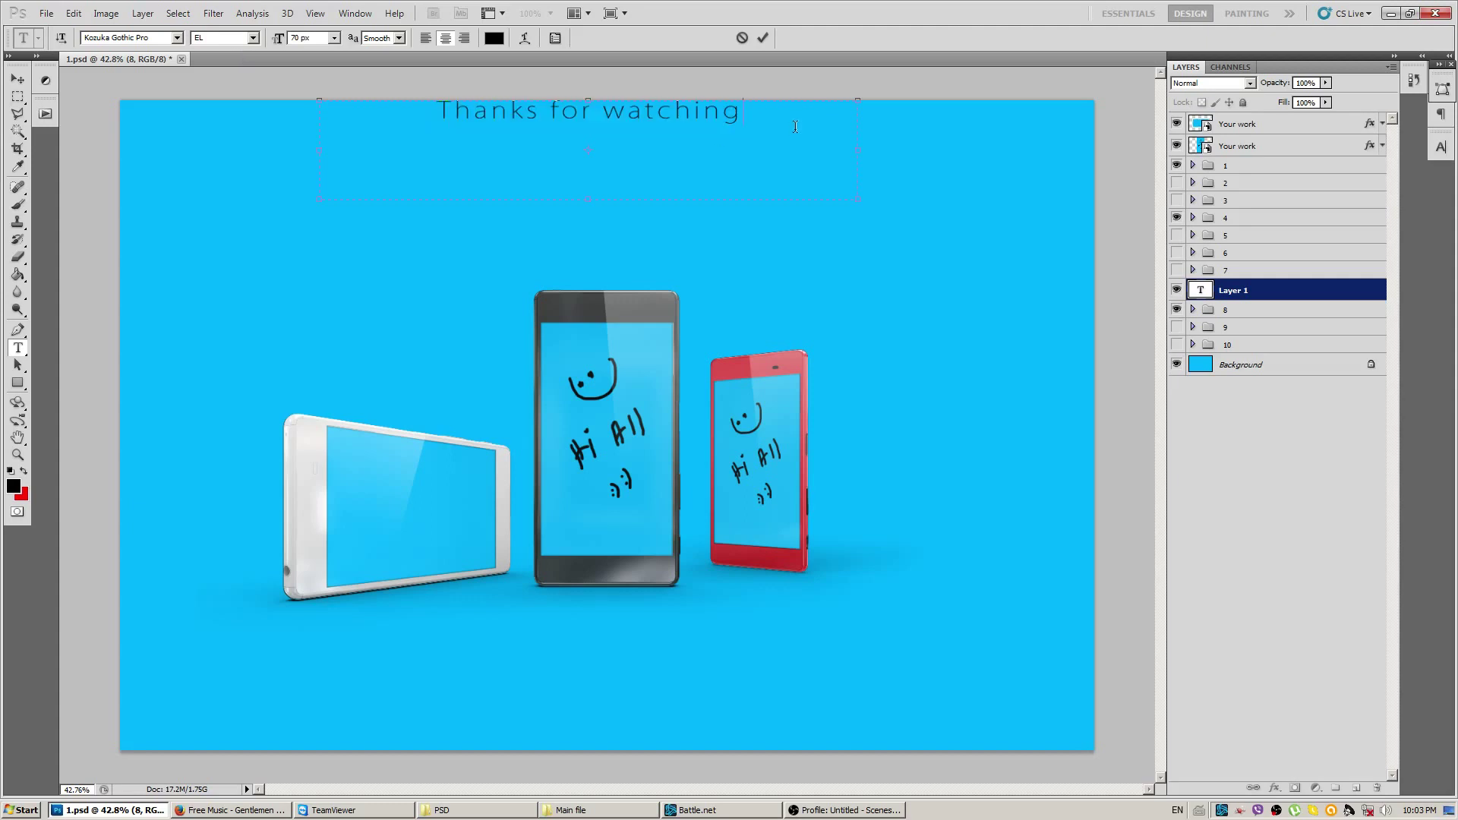
type(":)))))")
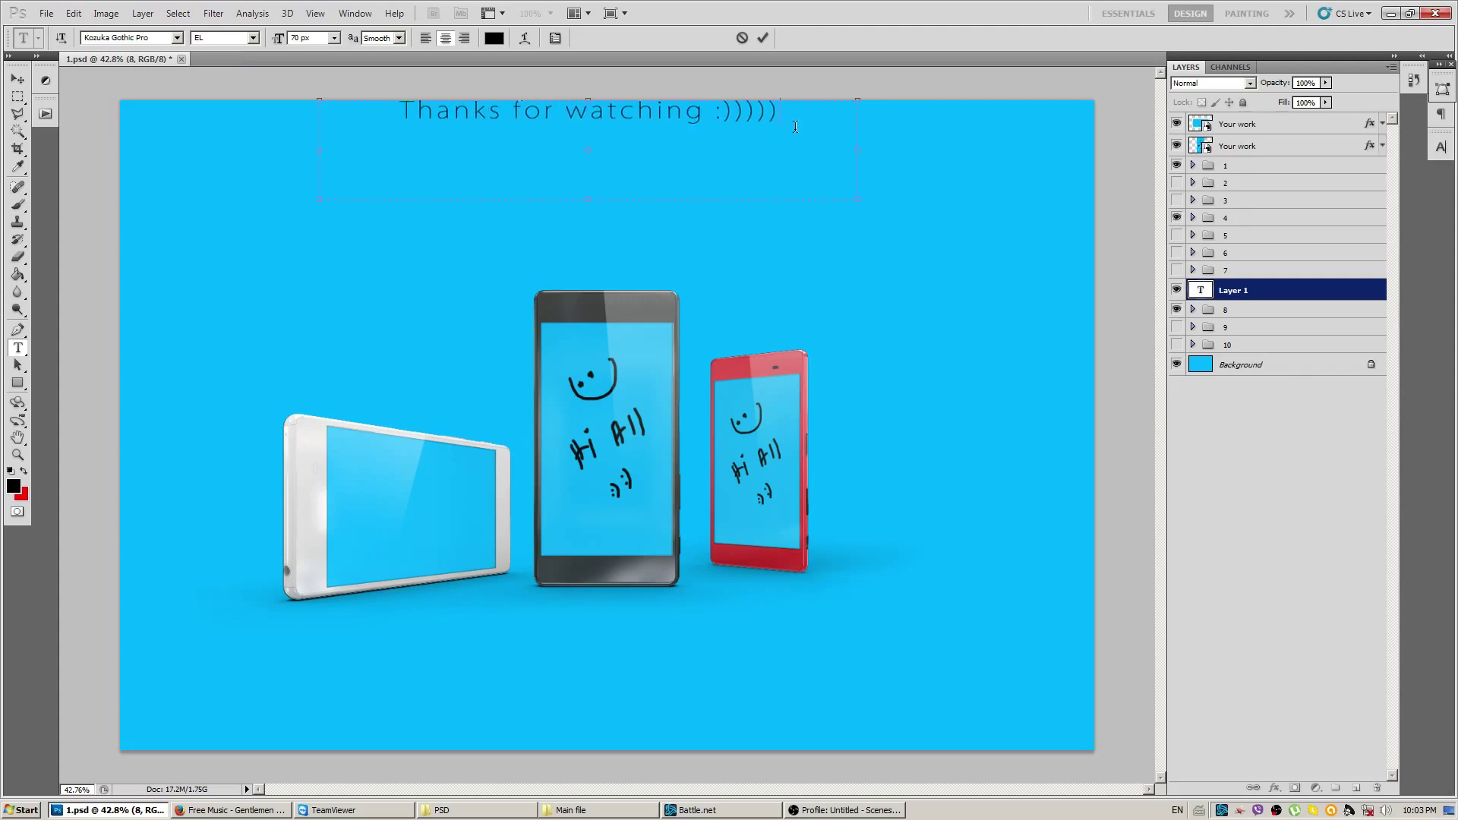
Commit the text and move it straight down to sit just above the dark phone.
key("ctrl+Return")
key("v")
left_click_drag(691, 116, 727, 216)
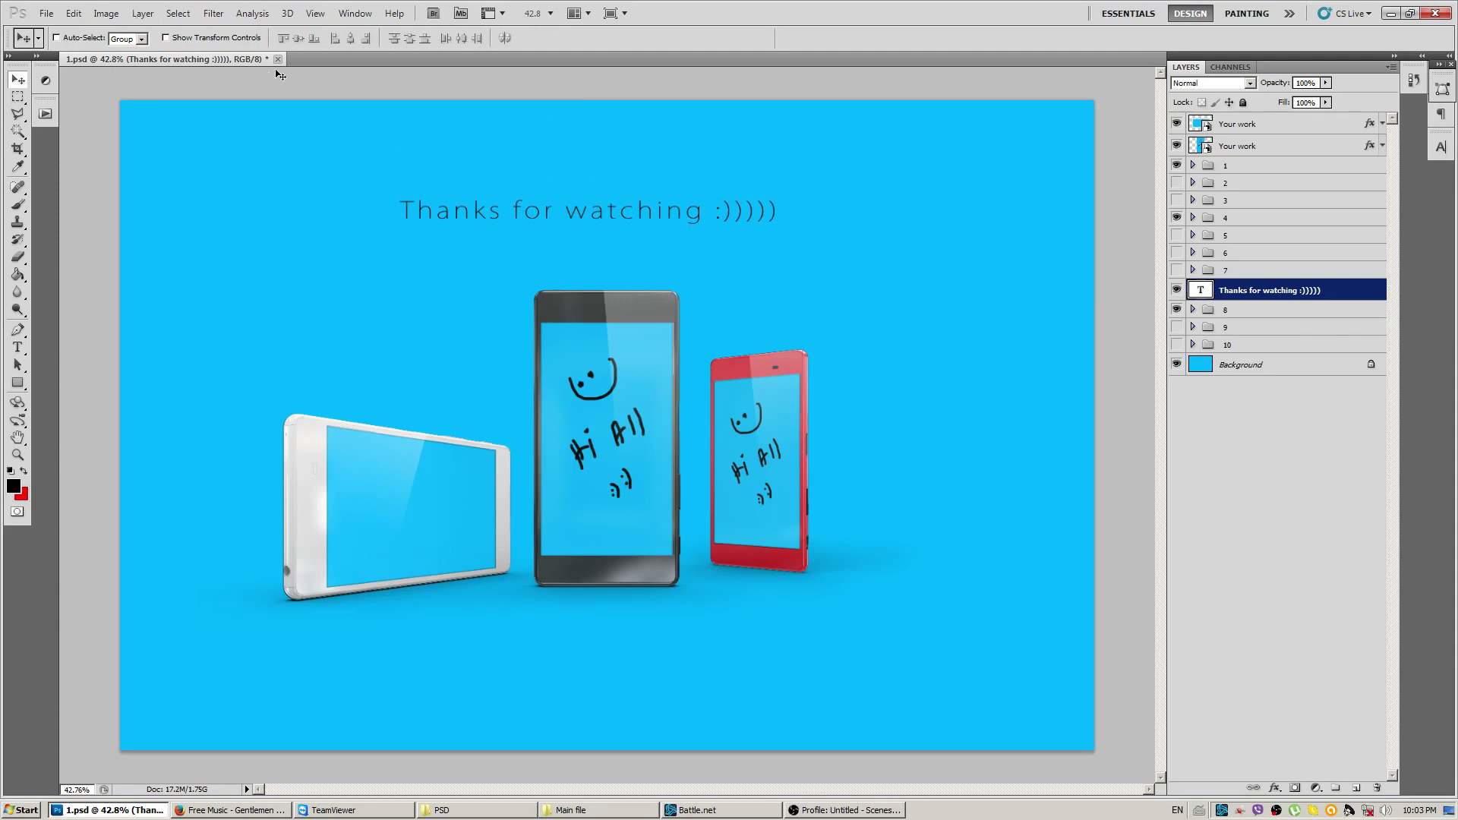
left_click(860, 811)
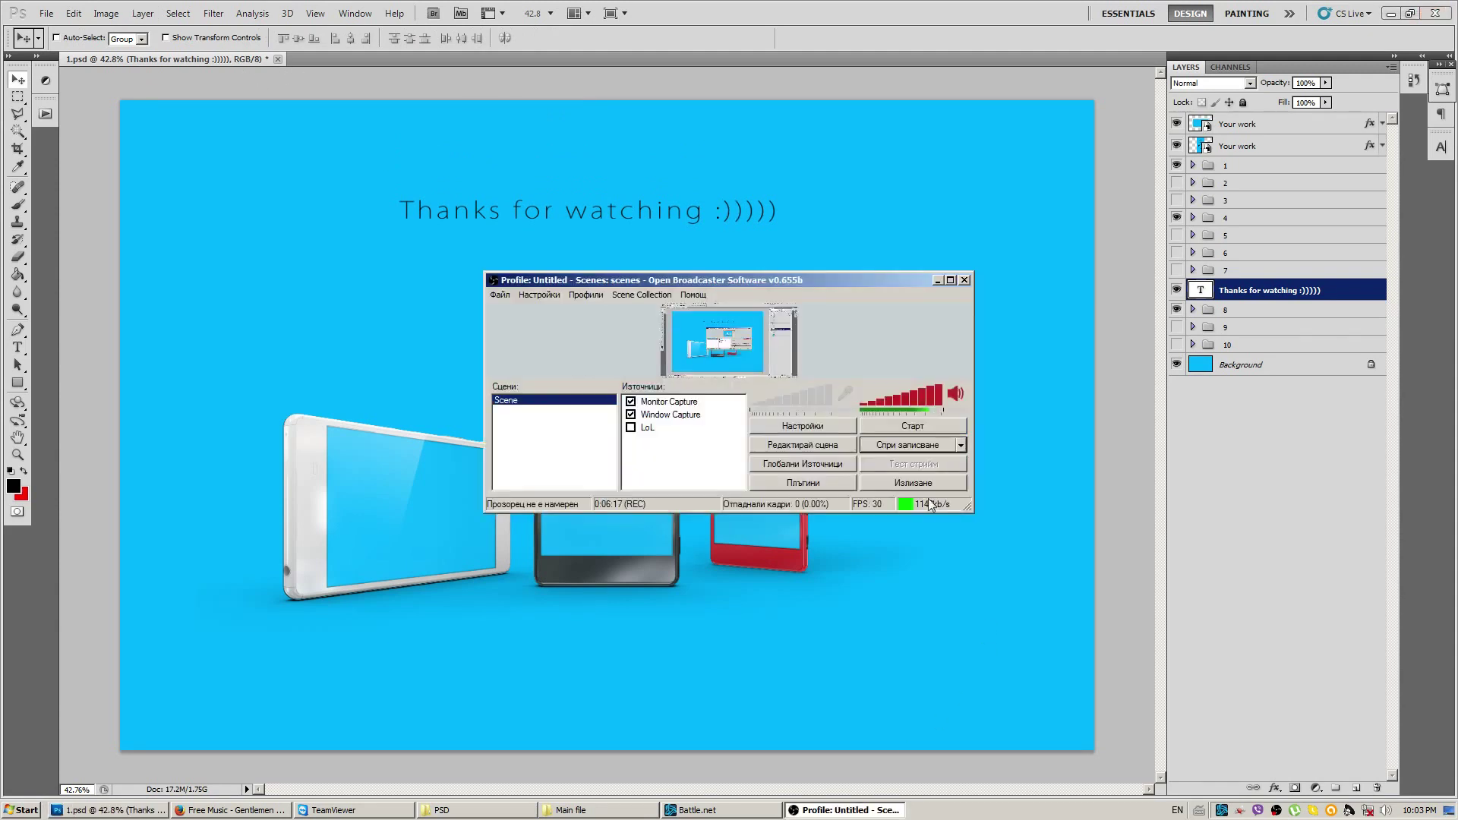